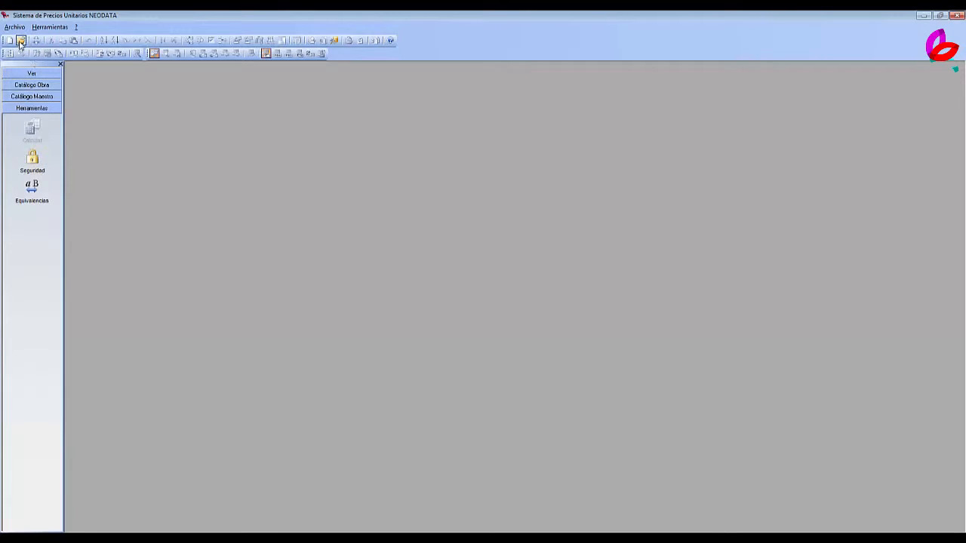
# Open the budget file MINERVA ESTRUCTURA 2015 AGOSTO 26 from the desktop folder MEDICION ESTRUCTURA ARCHICAD.
pyautogui.click(20, 40)
pyautogui.click(39, 101)
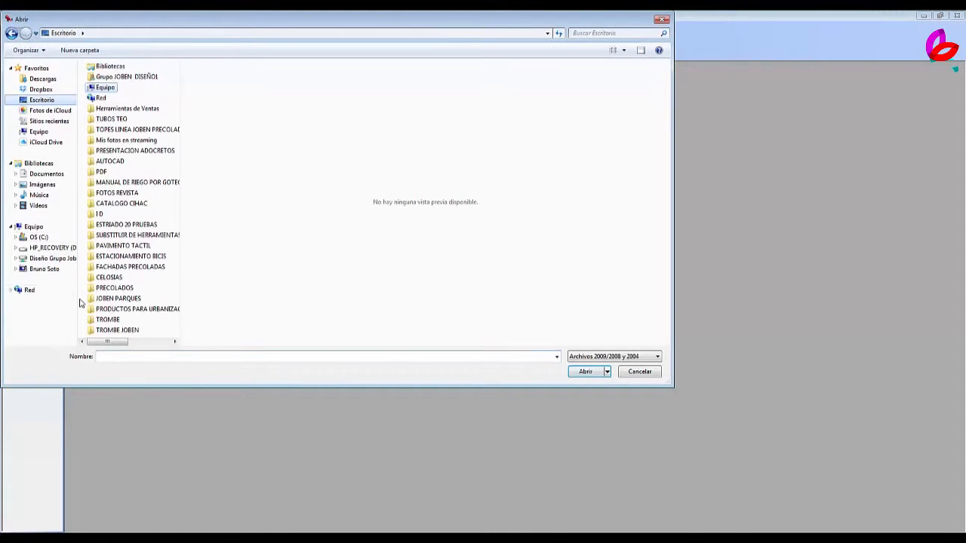
pyautogui.moveTo(106, 342); pyautogui.dragTo(170, 344)
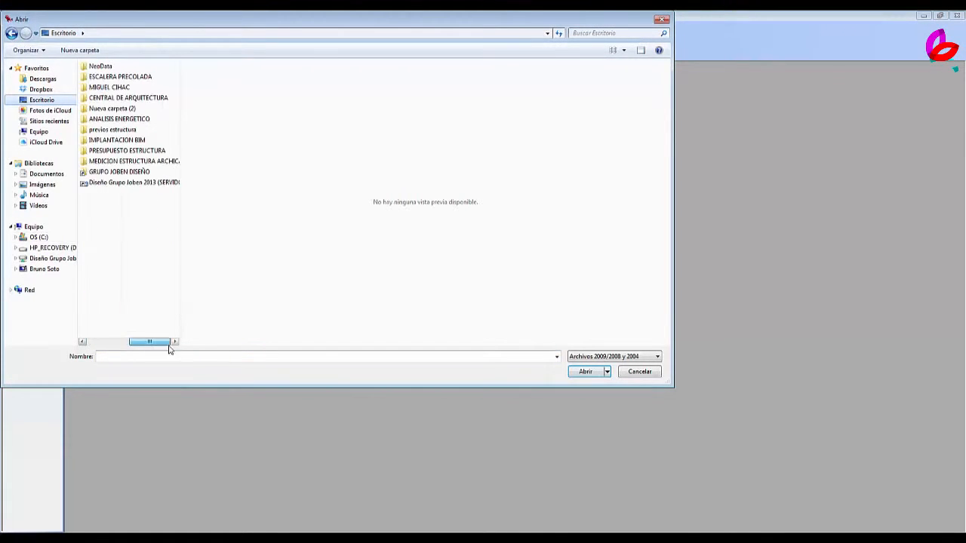
pyautogui.doubleClick(168, 162)
pyautogui.click(143, 82)
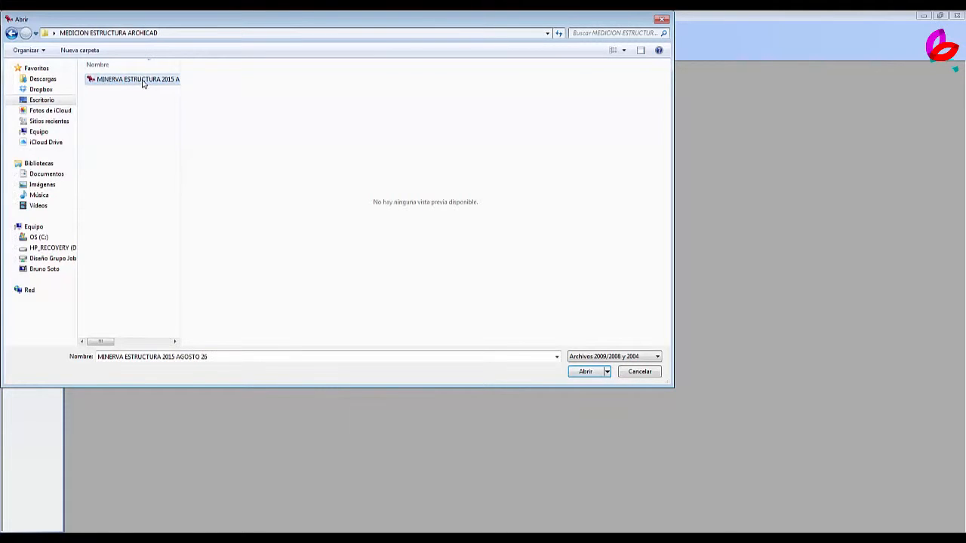
pyautogui.click(586, 371)
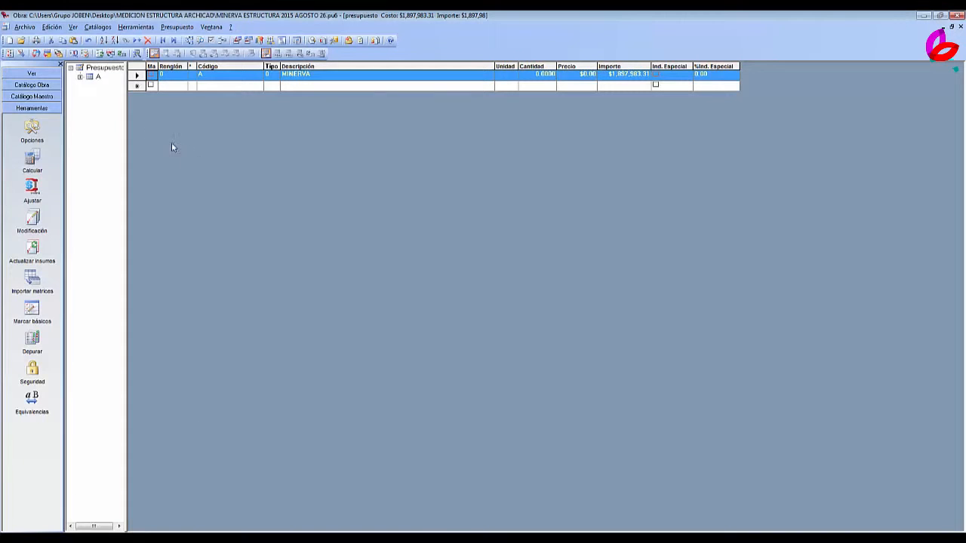
# Expand budget item A in the Presupuesto tree and open its subitem A03 ESTRUCTURA.
pyautogui.click(94, 68)
pyautogui.click(308, 76)
pyautogui.click(96, 77)
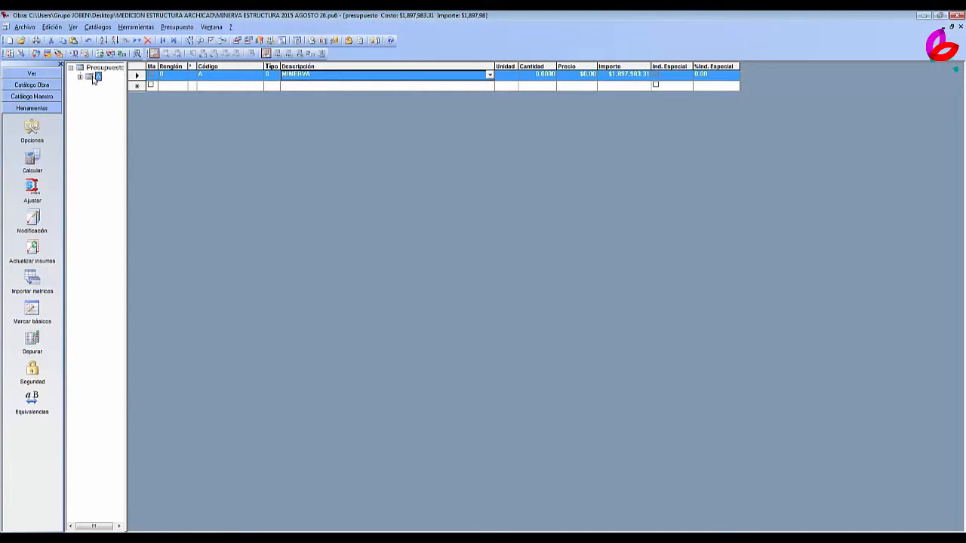
pyautogui.click(341, 76)
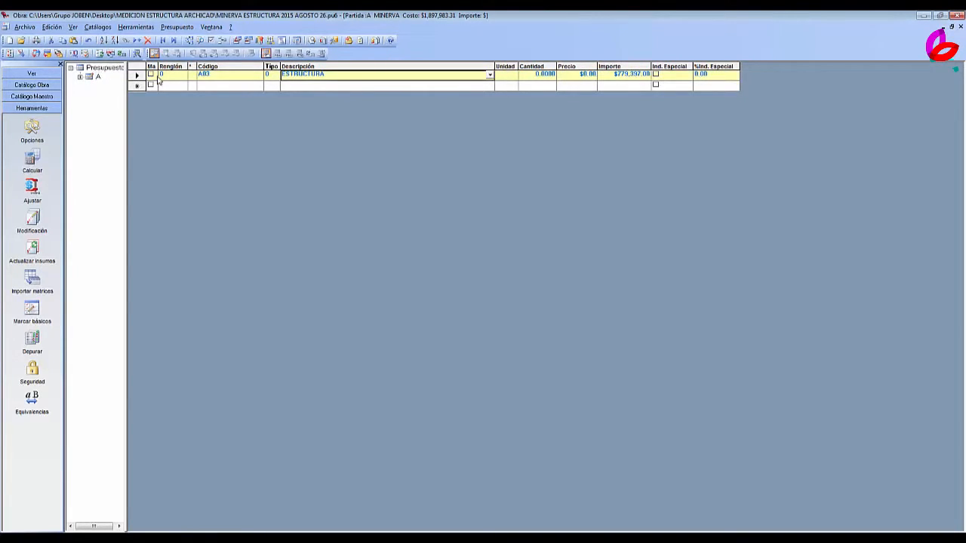
pyautogui.click(80, 77)
pyautogui.click(110, 86)
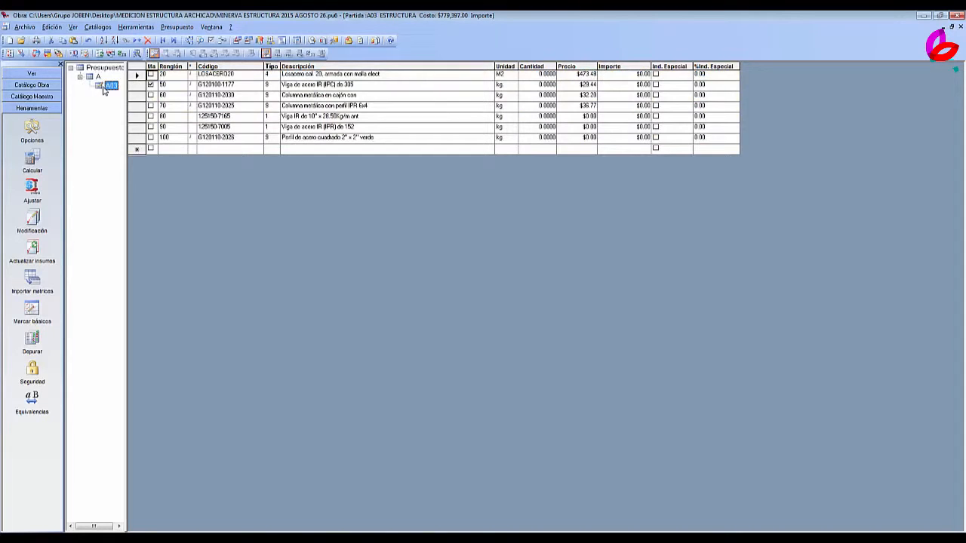
# Review the descriptions and quantities of the Losacero, beam and column concepts in item A03.
pyautogui.click(434, 76)
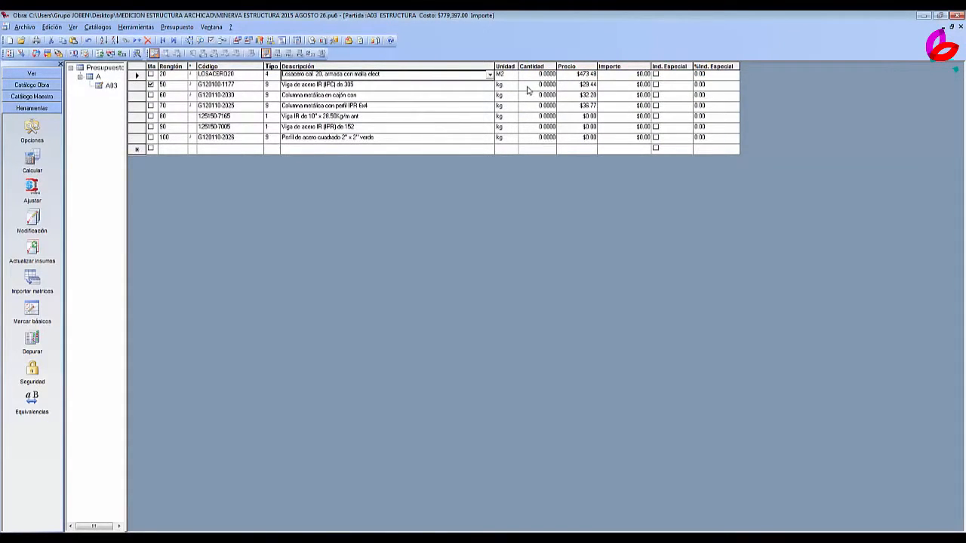
pyautogui.click(547, 86)
pyautogui.click(550, 96)
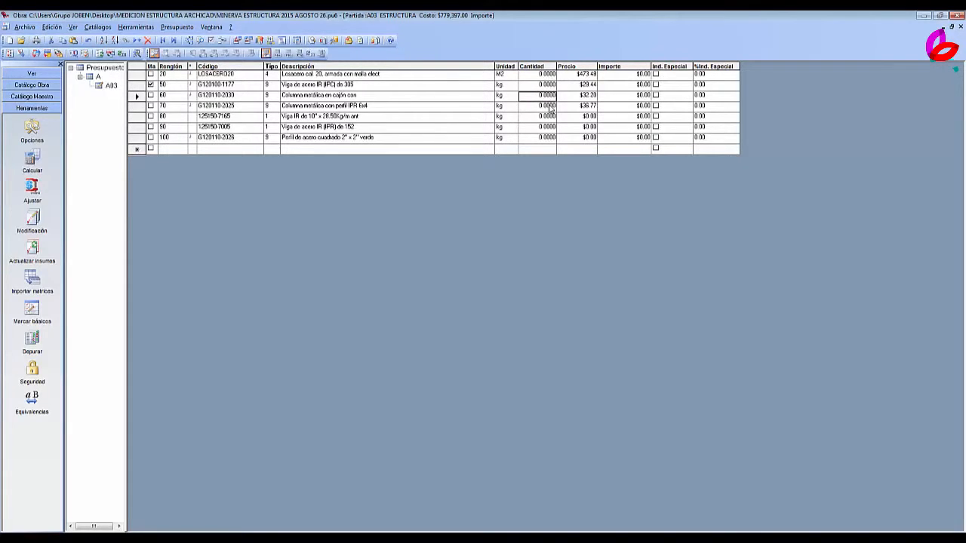
pyautogui.click(552, 109)
pyautogui.click(551, 117)
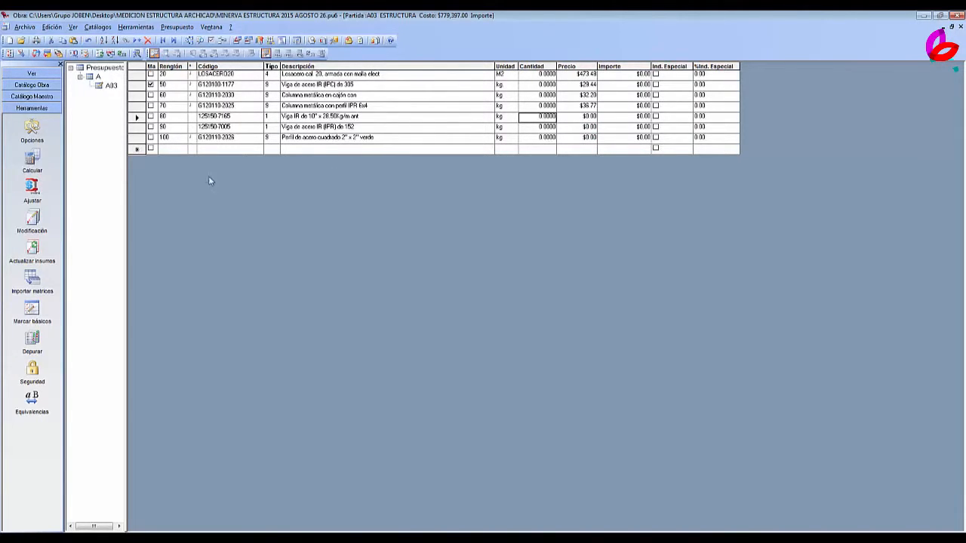
# Open the general catalogue of the master file, restore the windows to floating size and bring the budget window to the front.
pyautogui.click(87, 29)
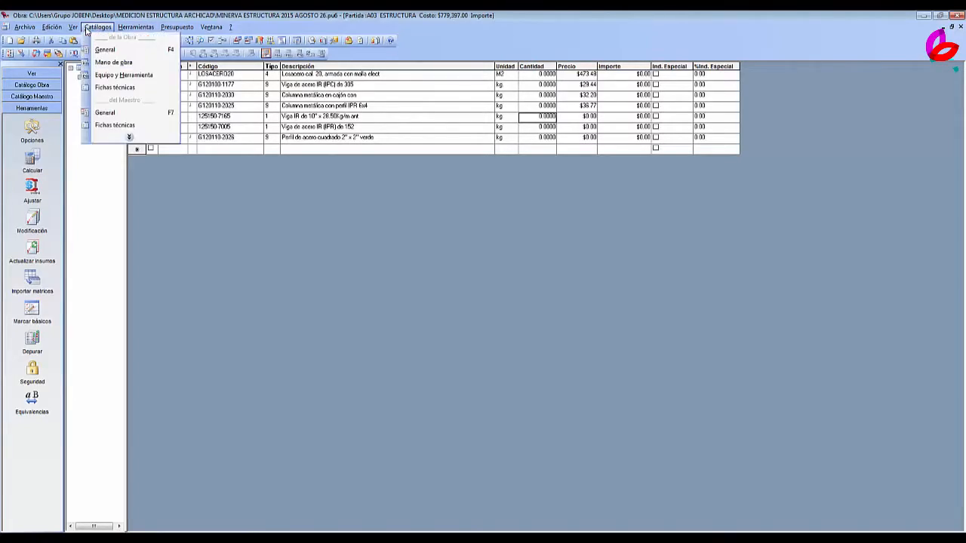
pyautogui.click(107, 116)
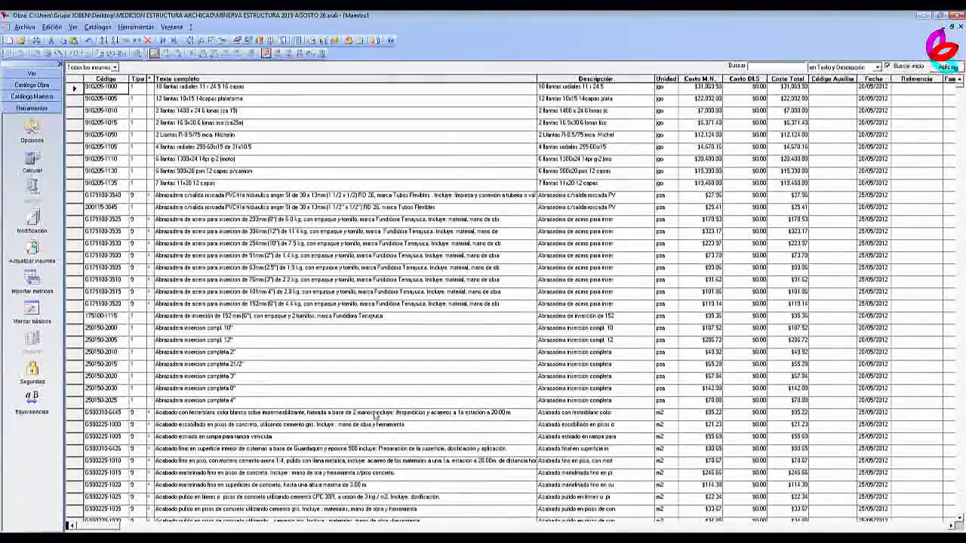
pyautogui.click(951, 27)
pyautogui.click(335, 264)
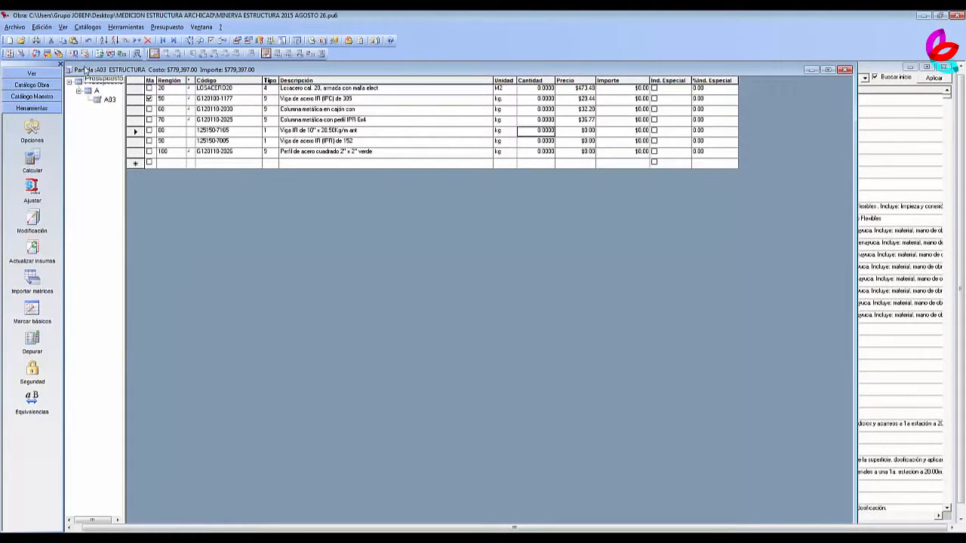
# Set the online queries to use Archivo Maestro.
pyautogui.click(63, 26)
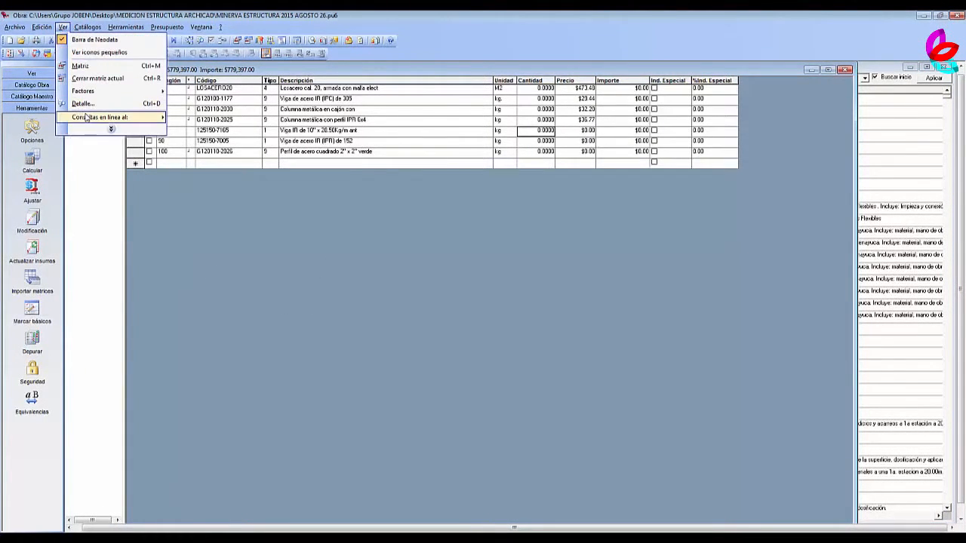
pyautogui.moveTo(87, 117)
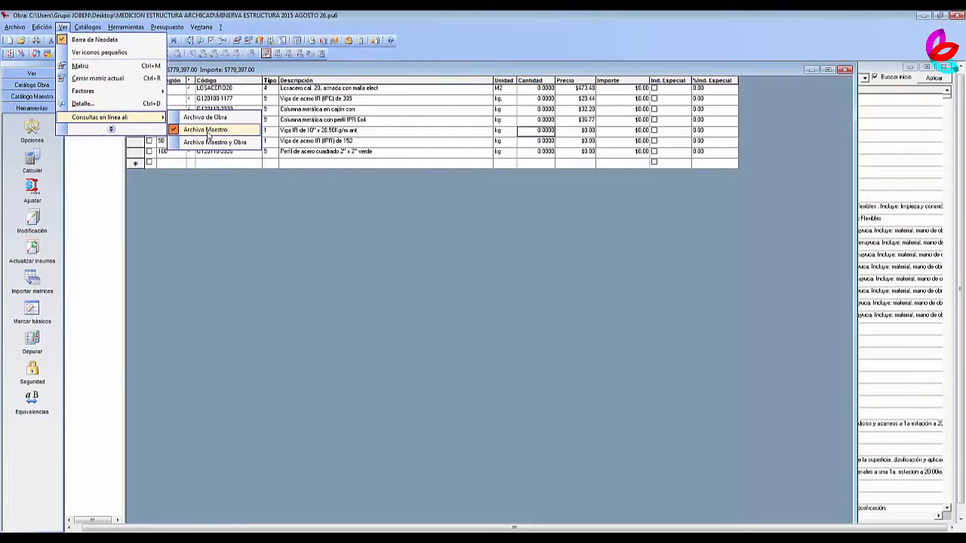
pyautogui.click(236, 133)
# Recalculate the budget's unit prices in national currency only, with the inputs explosion covering the whole budget.
pyautogui.click(42, 163)
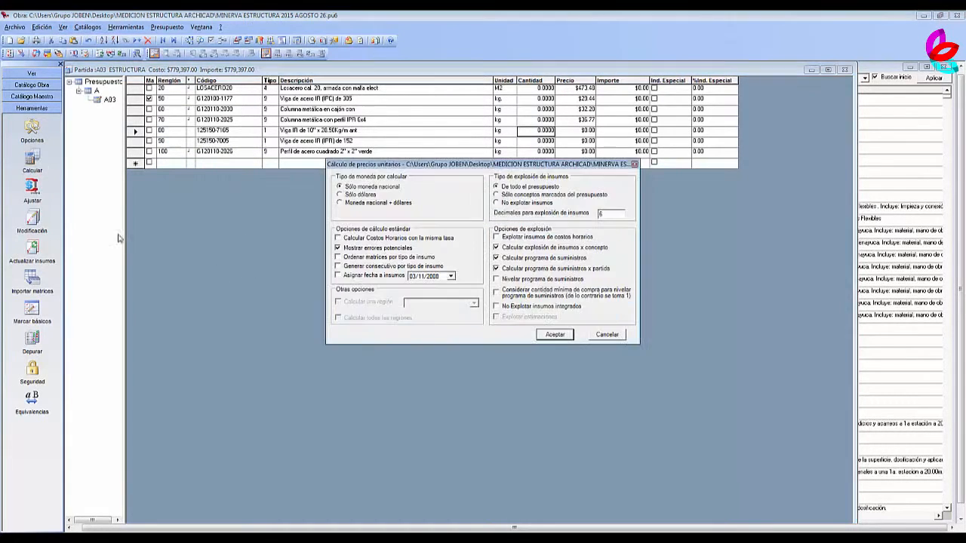
pyautogui.click(557, 336)
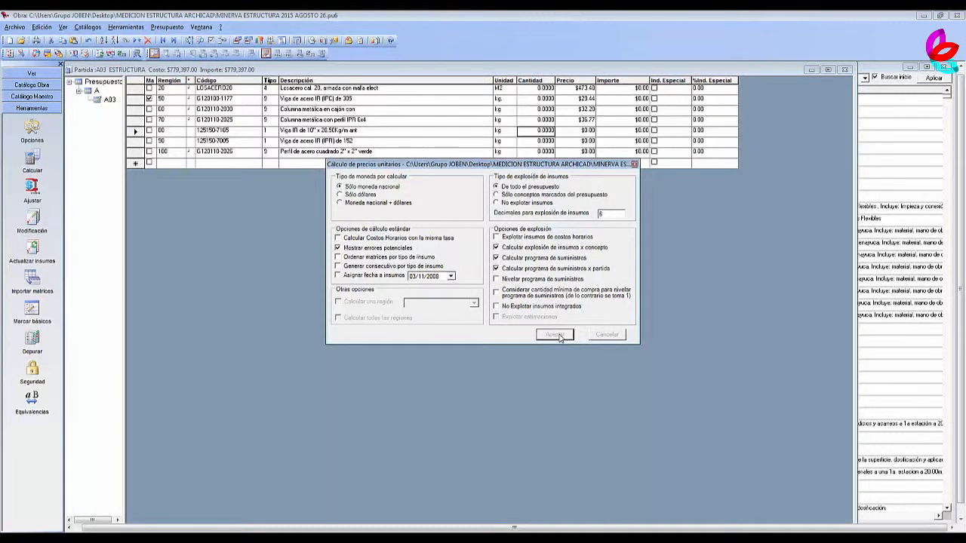
pyautogui.click(620, 386)
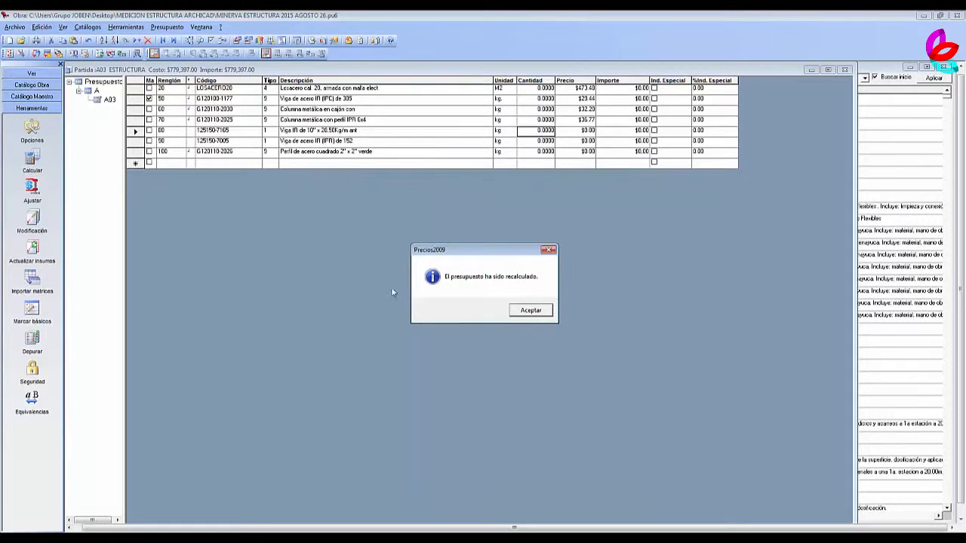
pyautogui.click(543, 316)
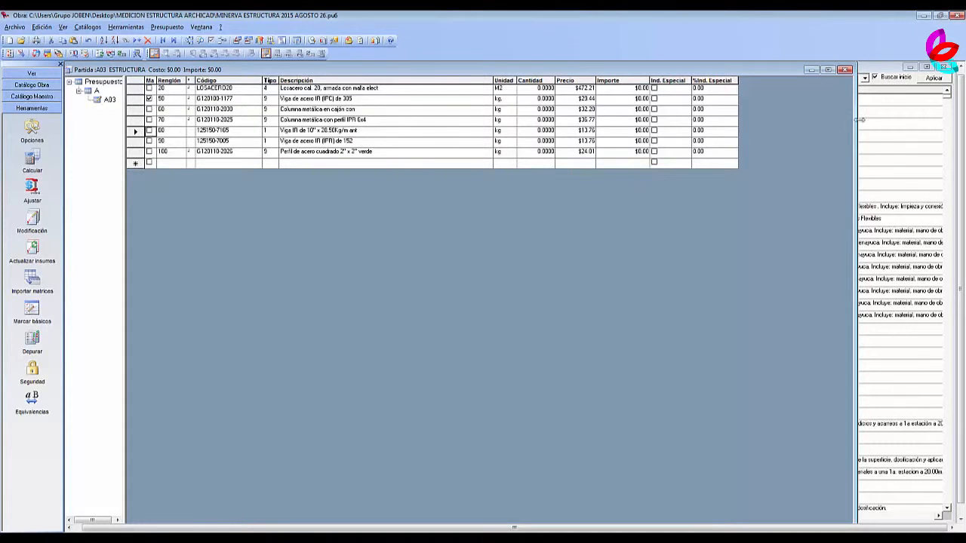
# Switch to the MINERVA 2015 AGOSTO 26 model in ArchiCAD and close the Report and Library Loading Report windows.
pyautogui.click(922, 16)
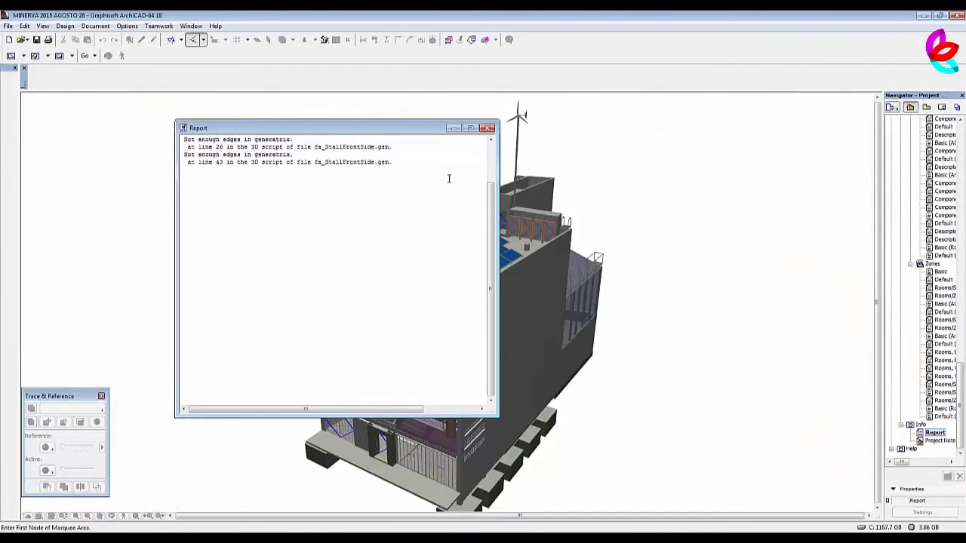
pyautogui.click(488, 128)
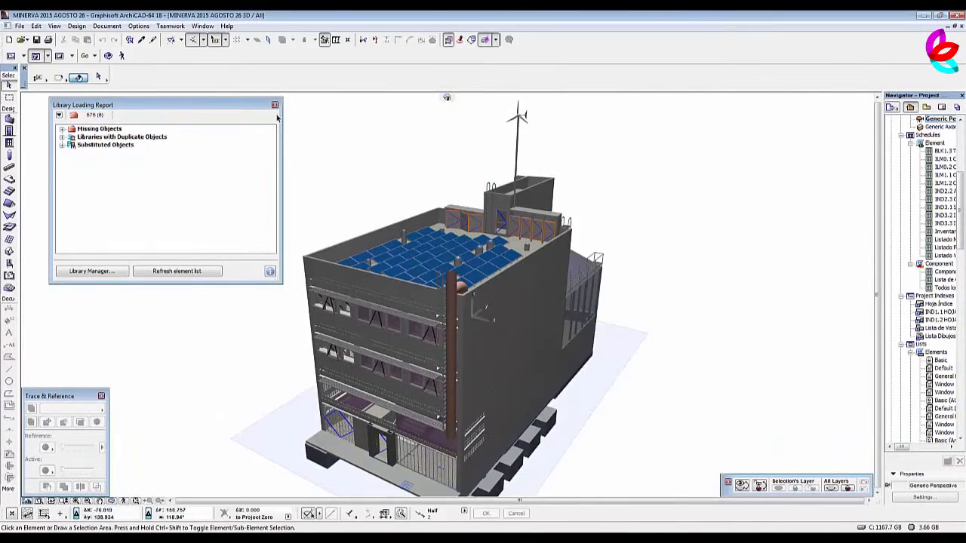
pyautogui.click(274, 106)
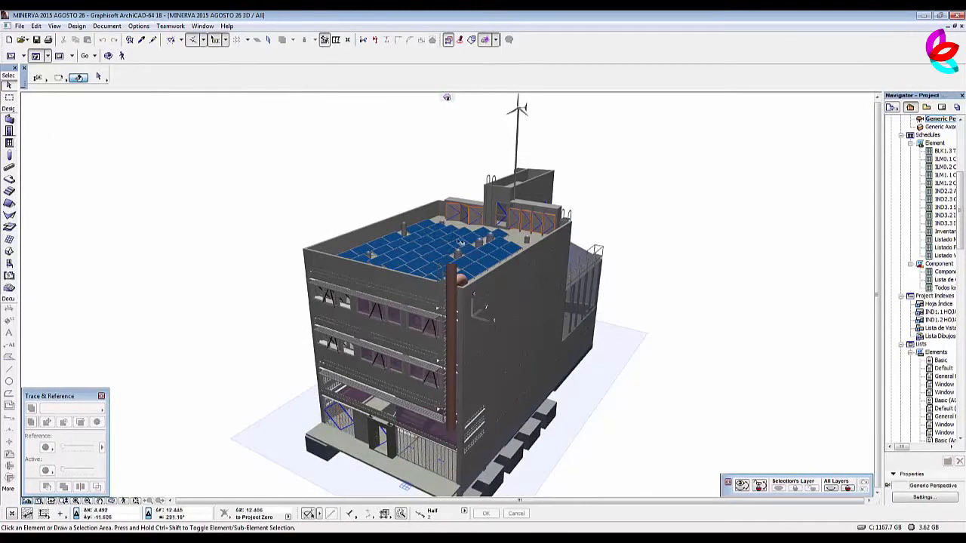
# Inspect the complete building model in 3D from the front, sides, rear and roof.
pyautogui.press('o')
pyautogui.moveTo(420, 252); pyautogui.dragTo(576, 255)
pyautogui.scroll(-5, 576, 255)
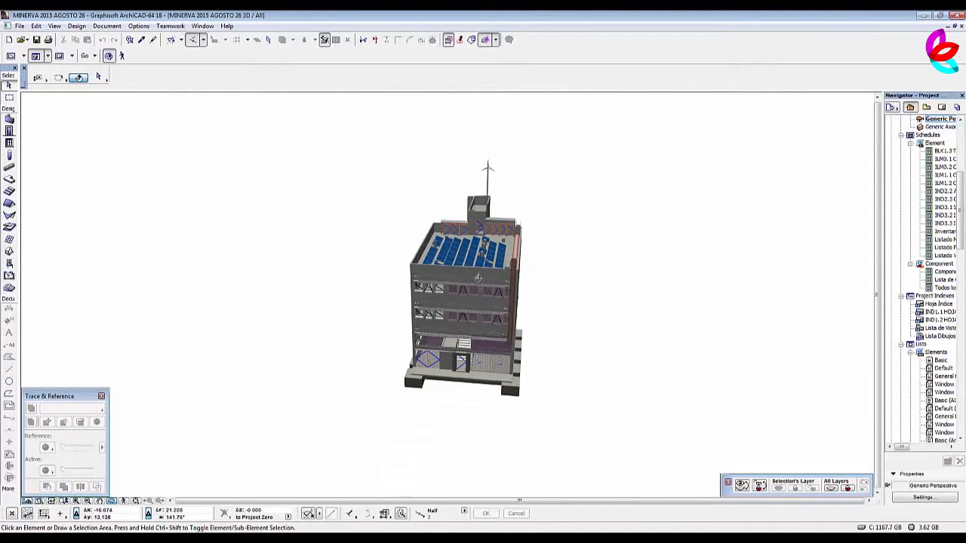
pyautogui.moveTo(460, 282); pyautogui.dragTo(720, 281)
pyautogui.moveTo(410, 333); pyautogui.dragTo(717, 337)
pyautogui.moveTo(433, 370); pyautogui.dragTo(587, 296)
pyautogui.scroll(-5, 550, 274)
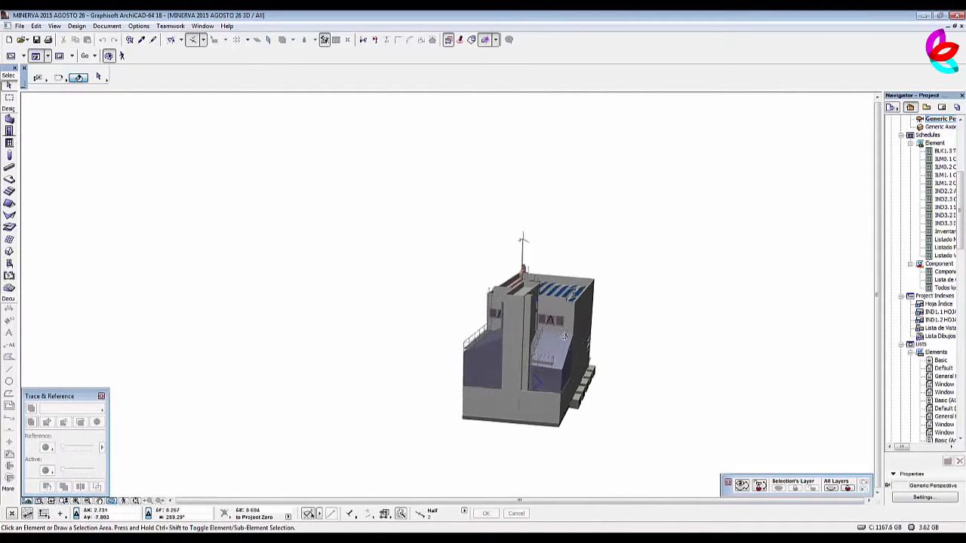
pyautogui.moveTo(465, 314); pyautogui.dragTo(720, 323)
pyautogui.moveTo(720, 323); pyautogui.dragTo(552, 263, button='middle')
pyautogui.moveTo(426, 334); pyautogui.dragTo(699, 287)
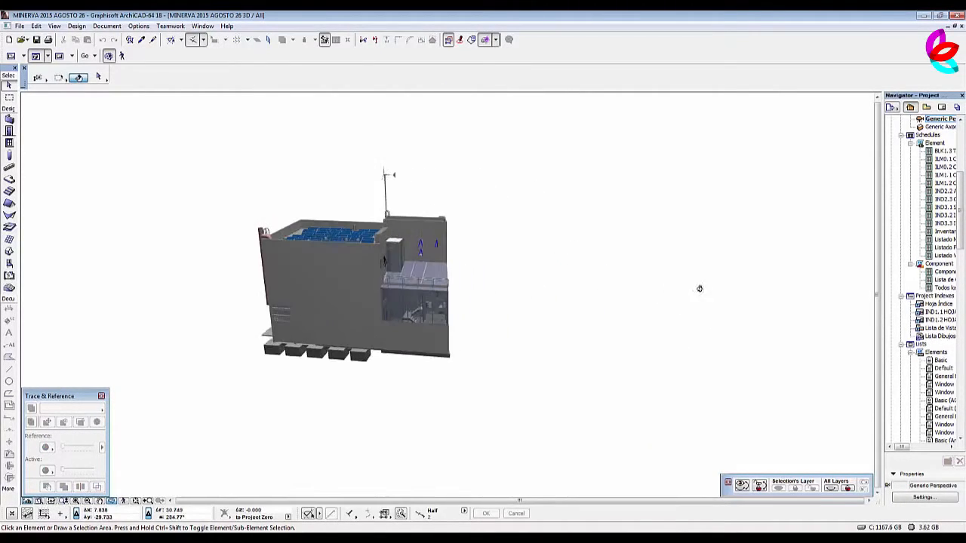
pyautogui.moveTo(274, 347); pyautogui.dragTo(511, 369)
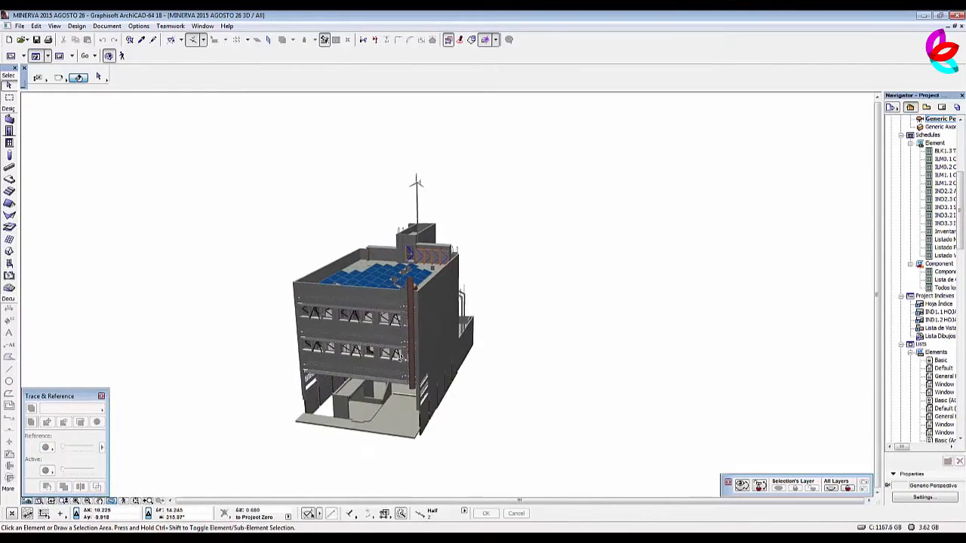
pyautogui.scroll(3, 405, 351)
pyautogui.moveTo(405, 351); pyautogui.dragTo(435, 294, button='middle')
pyautogui.moveTo(478, 291); pyautogui.dragTo(406, 347)
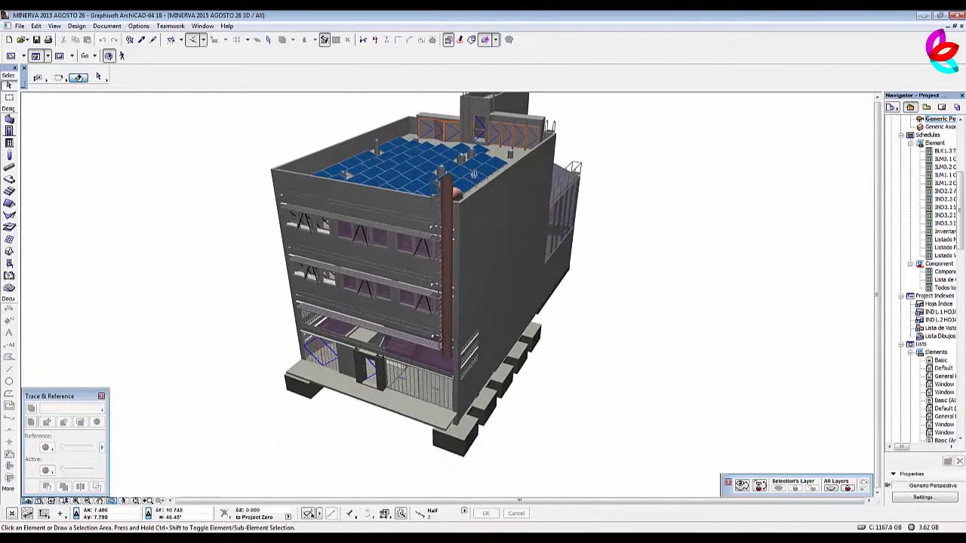
pyautogui.scroll(2, 480, 154)
pyautogui.scroll(4, 426, 262)
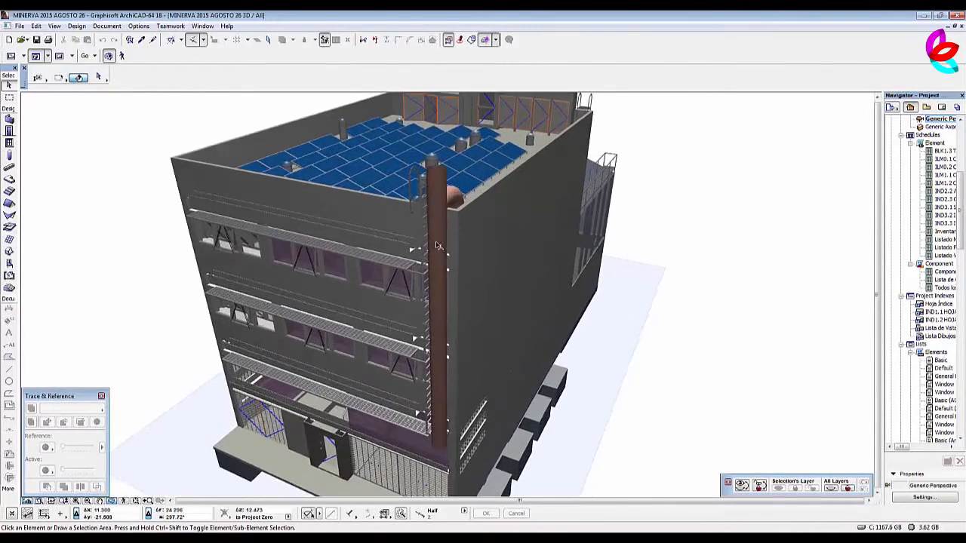
# Select a front IPC beam and the roof slab, hide all other layers to isolate the structure, and clear the selection.
pyautogui.click(427, 260)
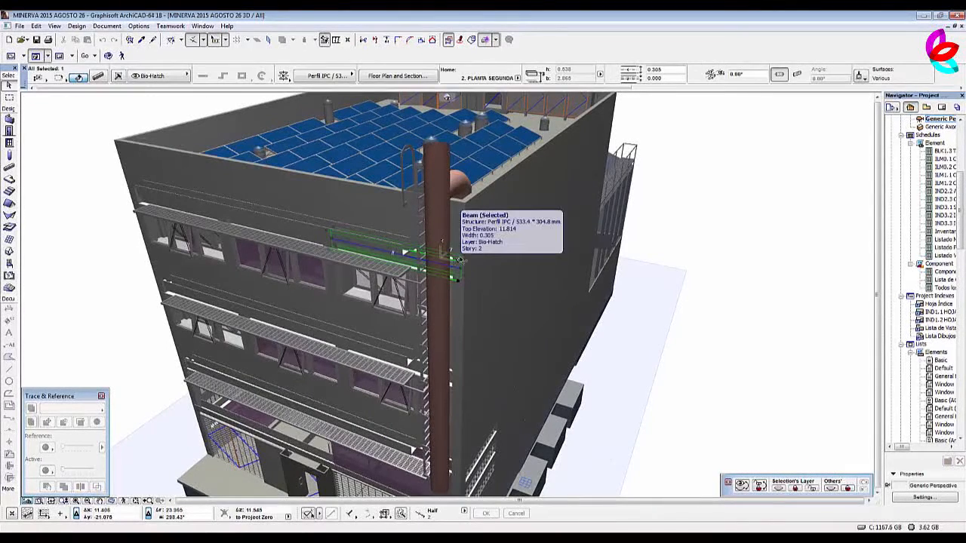
pyautogui.keyDown('shift'); pyautogui.click(532, 126); pyautogui.keyUp('shift')
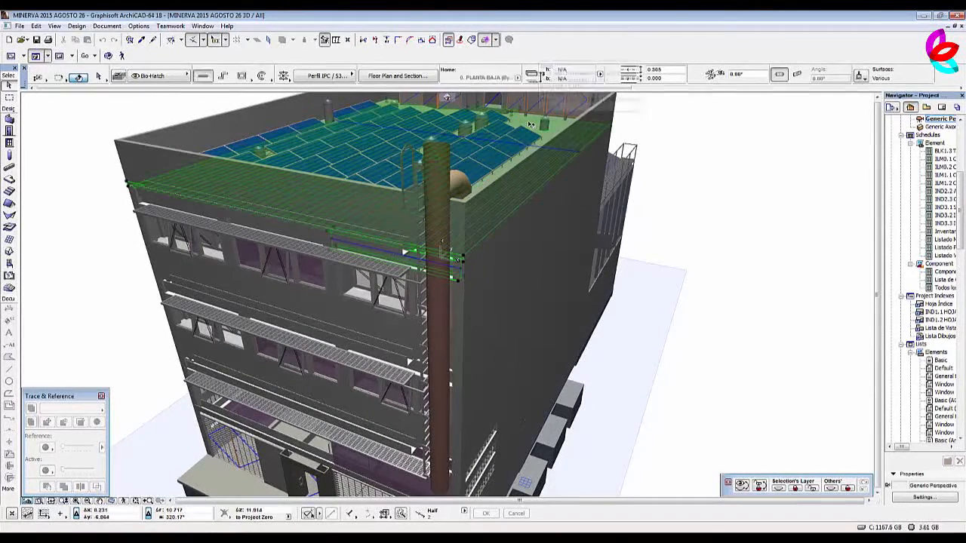
pyautogui.click(831, 489)
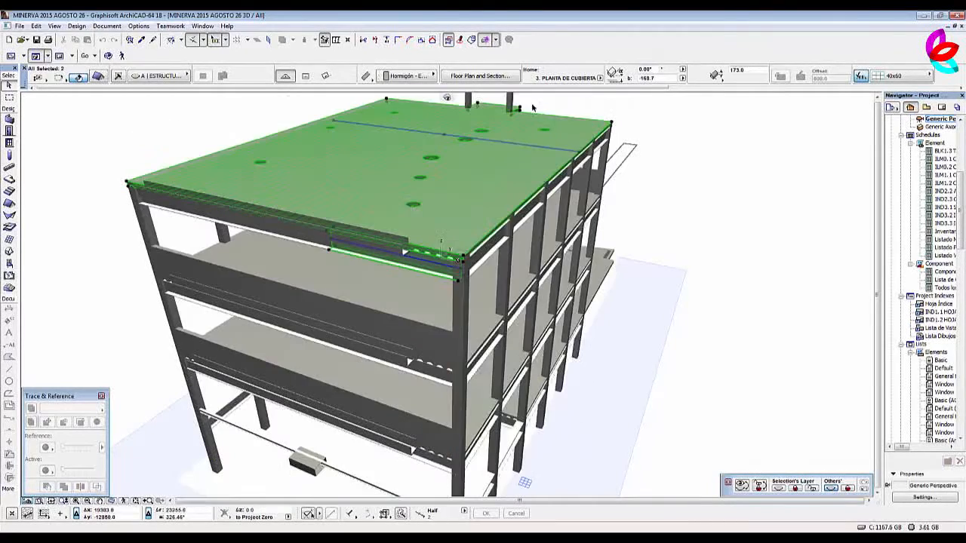
pyautogui.click(695, 215)
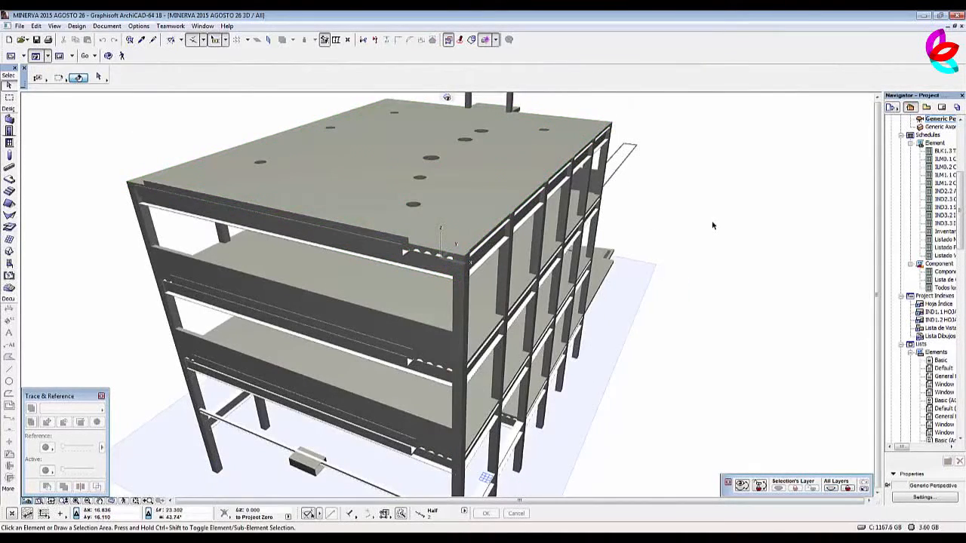
# Examine the isolated structure of columns, beams and slabs in 3D from several sides.
pyautogui.scroll(-5, 713, 228)
pyautogui.keyDown('shift'); pyautogui.moveTo(697, 261); pyautogui.dragTo(537, 277, button='middle'); pyautogui.keyUp('shift')
pyautogui.scroll(10, 604, 248)
pyautogui.scroll(-5, 537, 276)
pyautogui.keyDown('shift'); pyautogui.moveTo(645, 288); pyautogui.dragTo(365, 257, button='middle'); pyautogui.keyUp('shift')
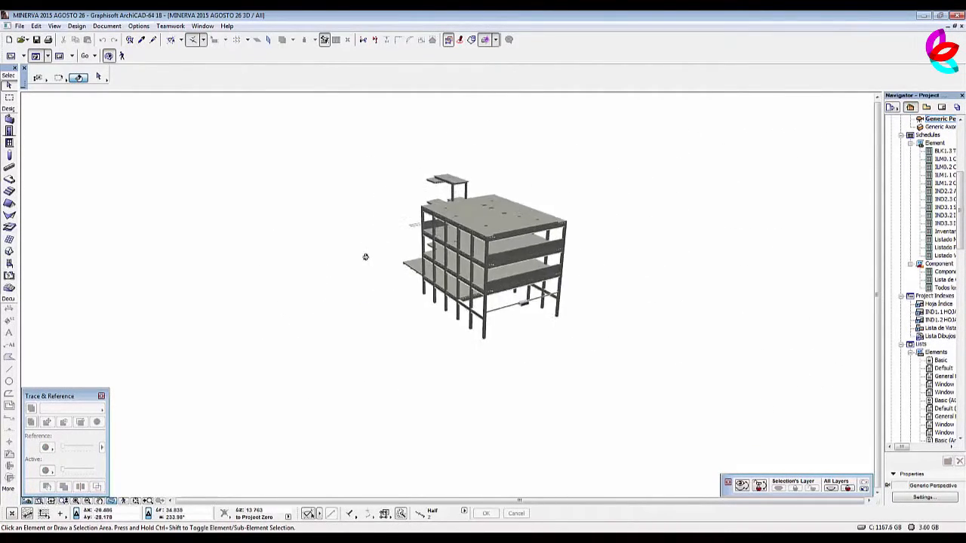
pyautogui.scroll(4, 488, 214)
pyautogui.keyDown('shift'); pyautogui.moveTo(508, 219); pyautogui.dragTo(369, 276, button='middle'); pyautogui.keyUp('shift')
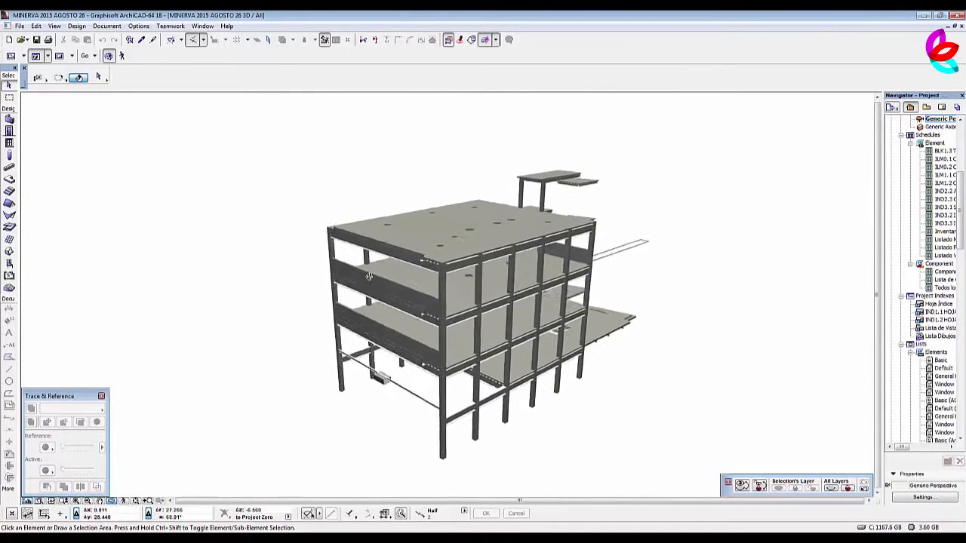
pyautogui.moveTo(369, 276); pyautogui.dragTo(358, 281)
pyautogui.moveTo(392, 265); pyautogui.dragTo(438, 233, button='middle')
pyautogui.scroll(2, 459, 263)
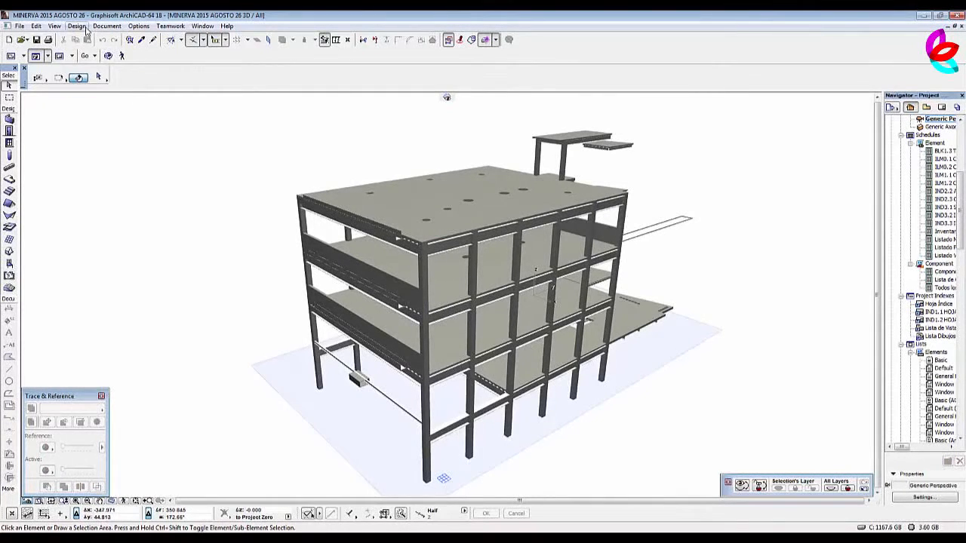
# Find and select all elements of type Beam in the structure, and clear the selection.
pyautogui.click(130, 39)
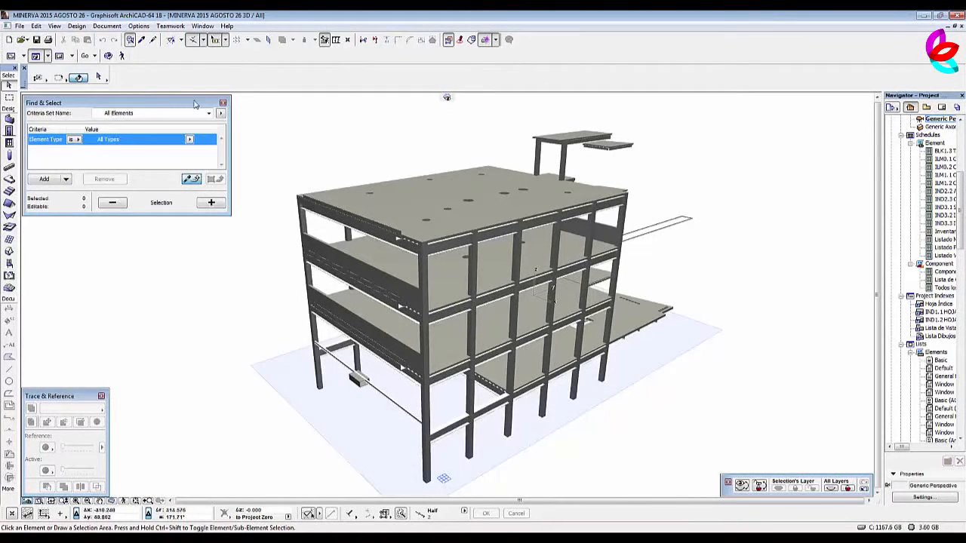
pyautogui.click(74, 140)
pyautogui.click(94, 139)
pyautogui.click(190, 140)
pyautogui.click(216, 190)
pyautogui.click(211, 202)
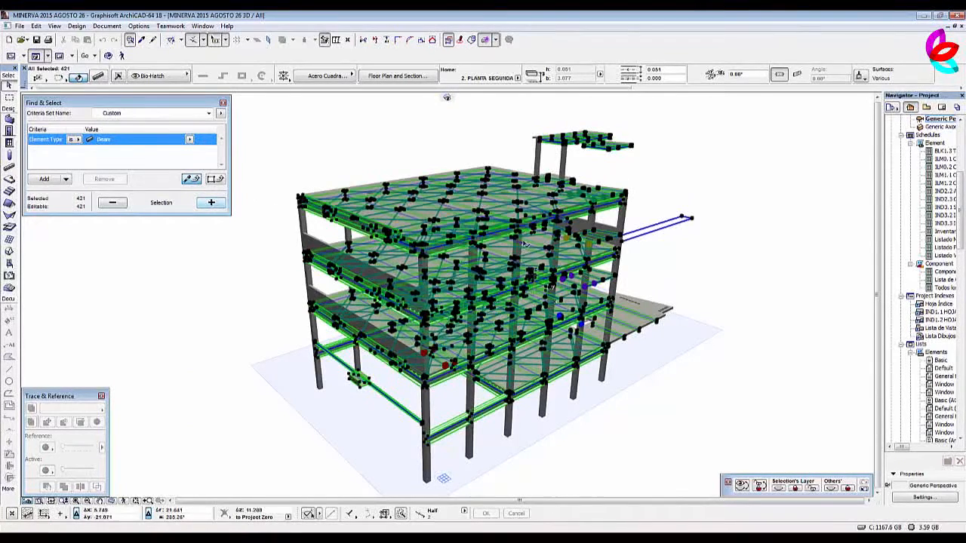
pyautogui.click(336, 152)
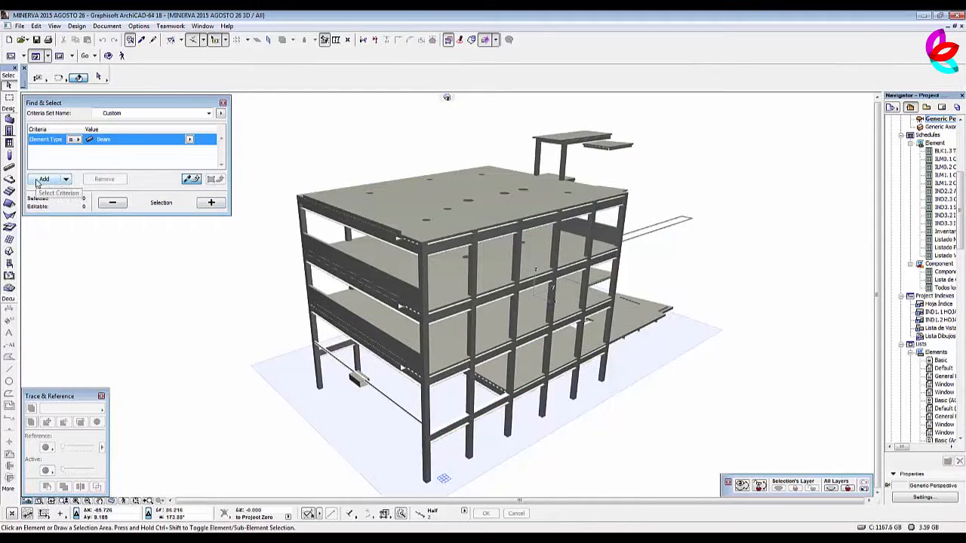
# Add a Complex Profile criterion to the beam search and review the list of available profiles.
pyautogui.click(42, 179)
pyautogui.click(45, 153)
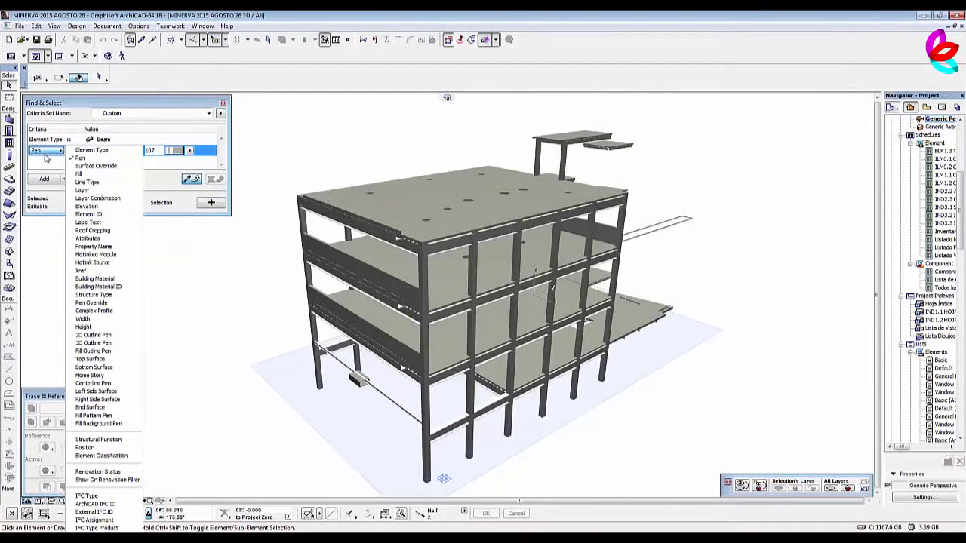
pyautogui.click(106, 315)
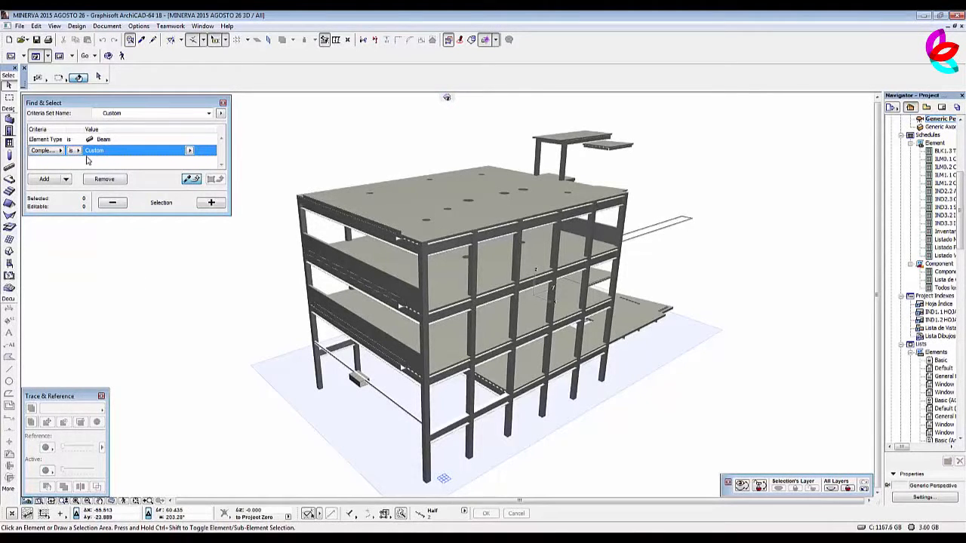
pyautogui.click(189, 151)
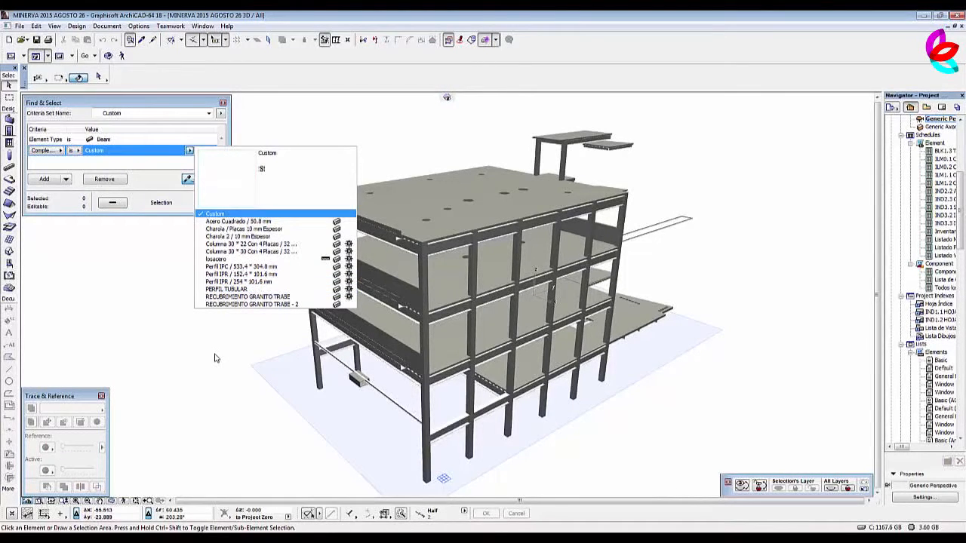
pyautogui.click(304, 138)
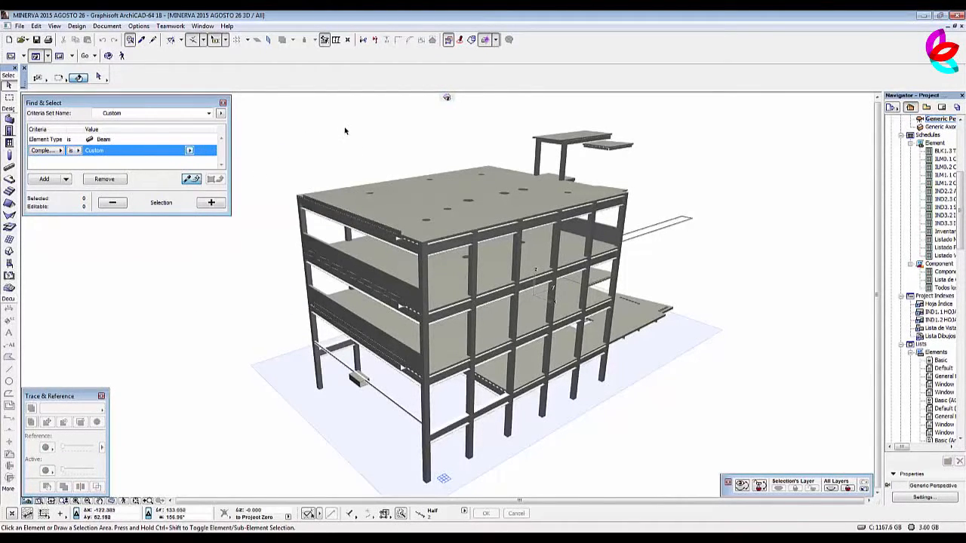
pyautogui.click(343, 129)
pyautogui.click(190, 151)
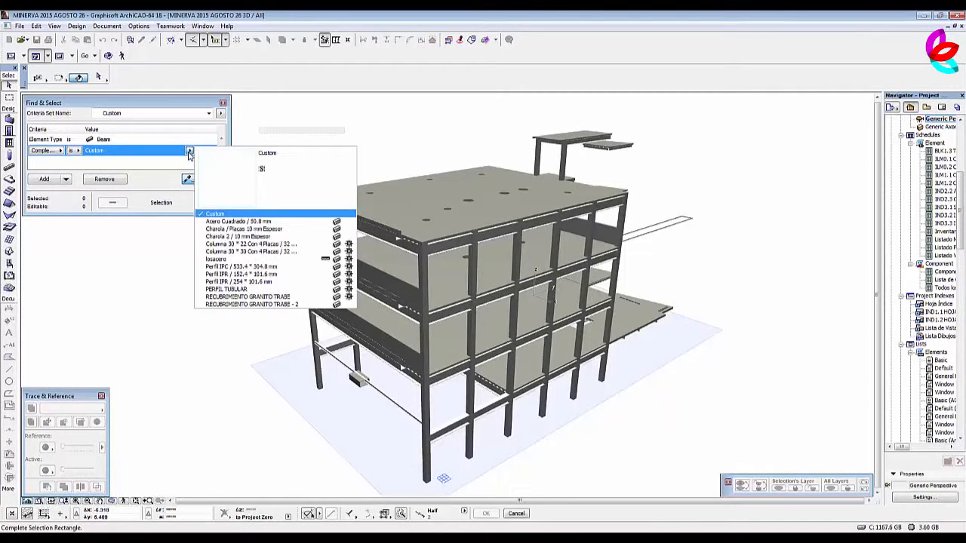
pyautogui.click(189, 151)
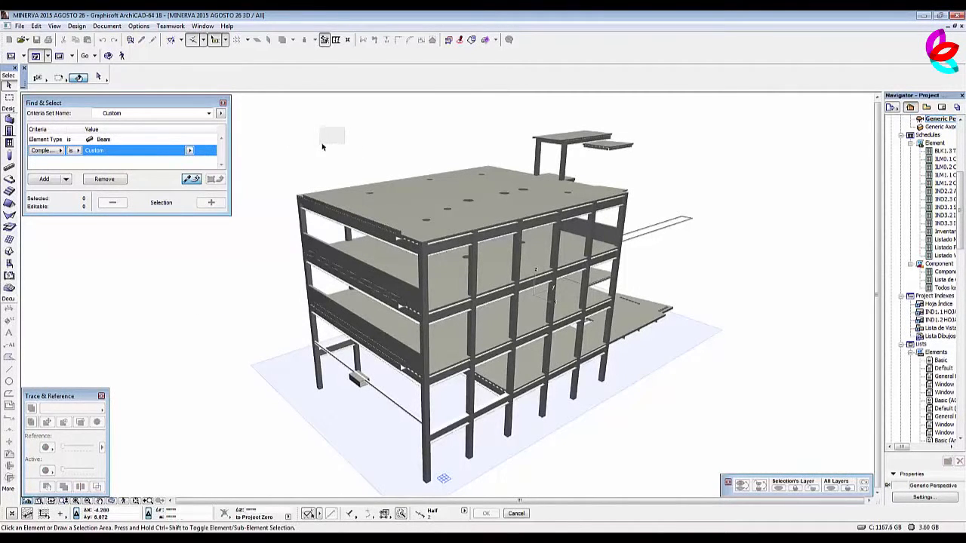
# Create a new custom menu named "calculo" in the work environment's menu settings.
pyautogui.click(139, 27)
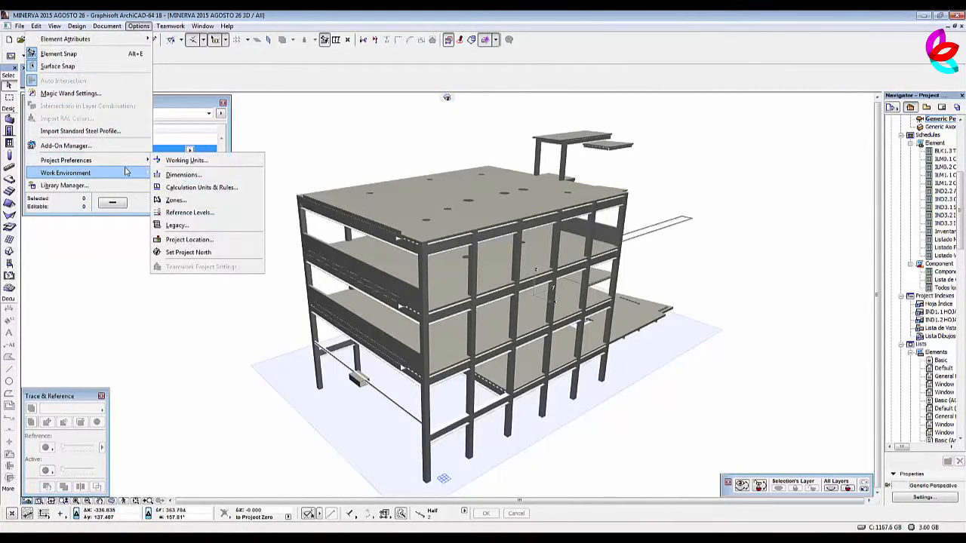
pyautogui.moveTo(125, 172)
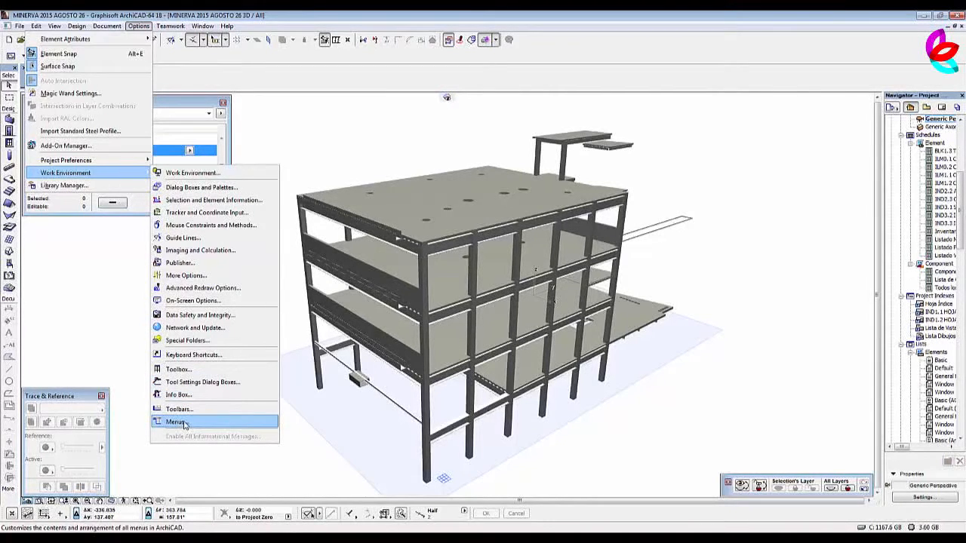
pyautogui.click(184, 425)
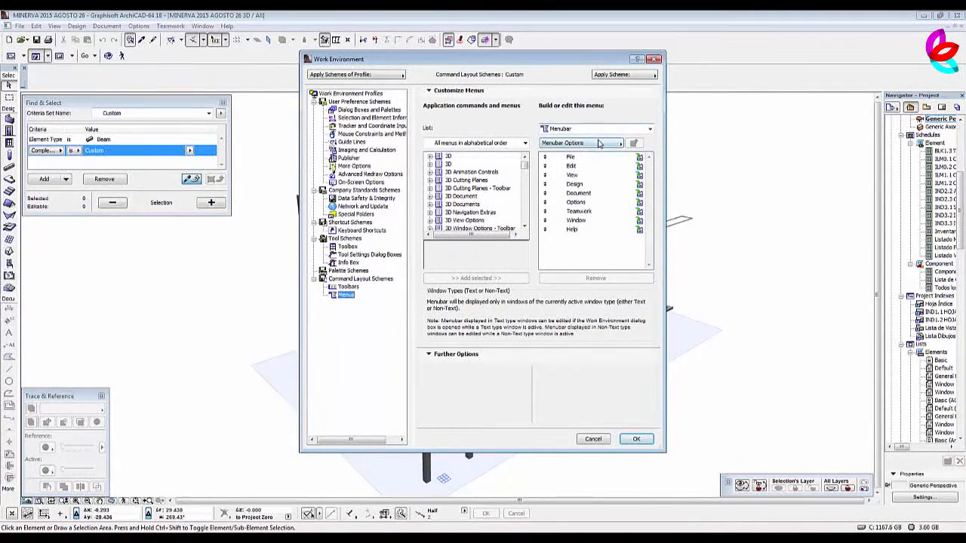
pyautogui.click(600, 144)
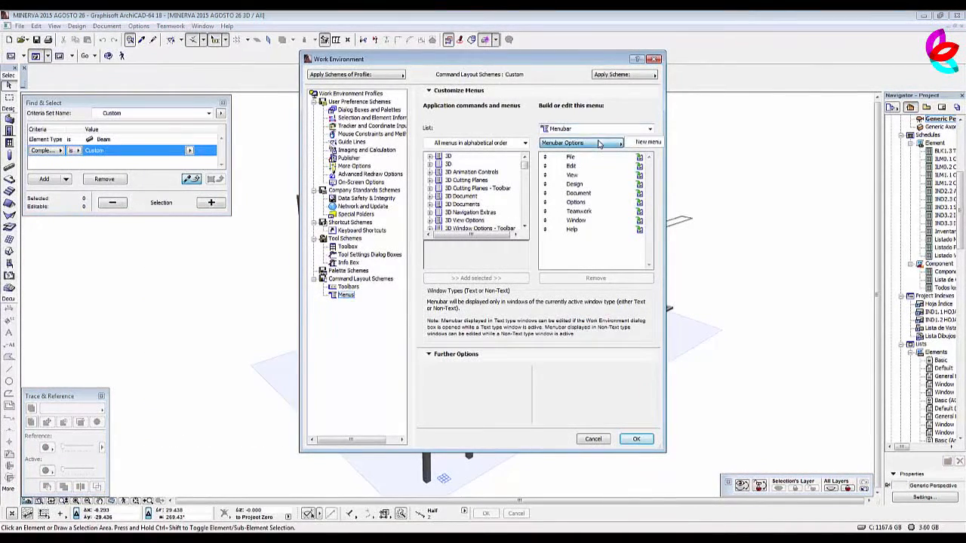
pyautogui.click(650, 143)
pyautogui.write('calculo')
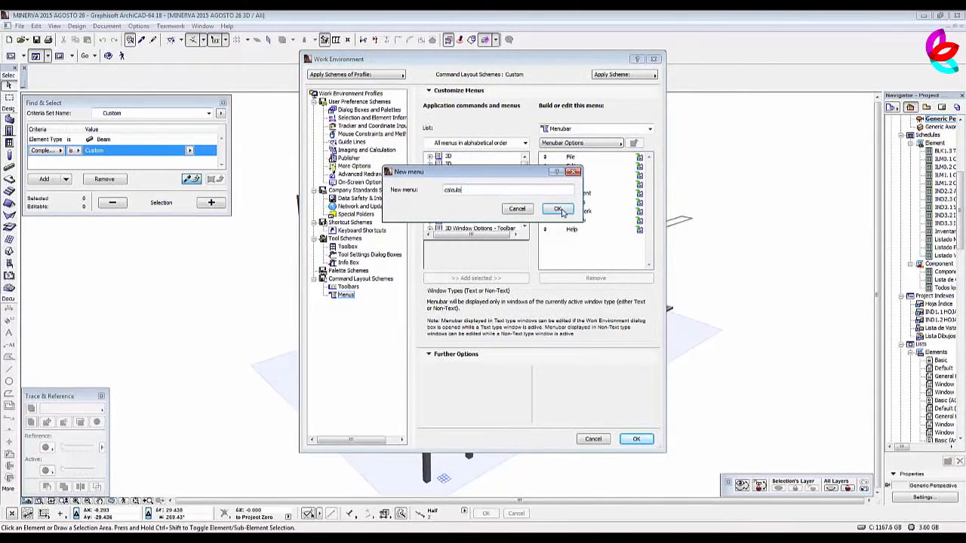
pyautogui.click(559, 210)
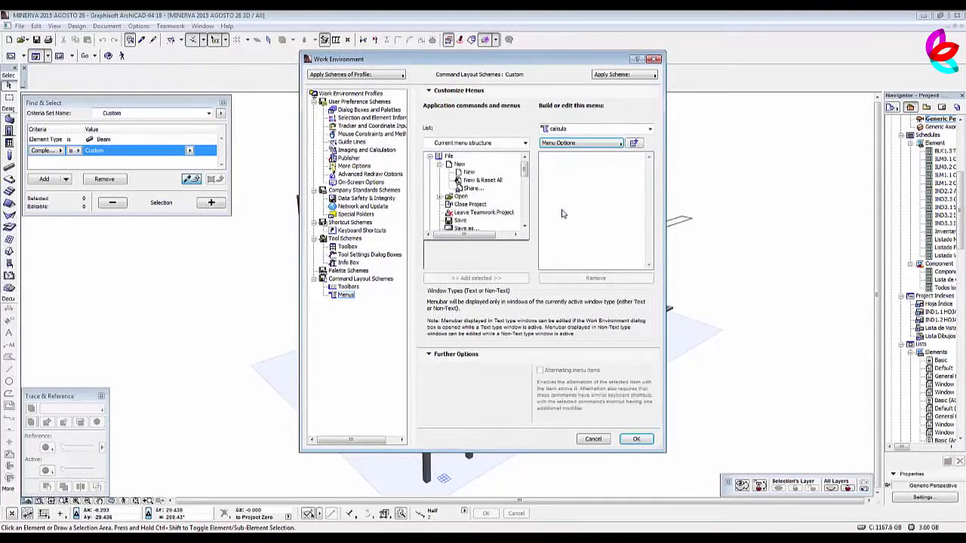
# Add the Calculate commands Set Up List Schemes, Edit Database and New Properties to the calculo menu and apply the customization.
pyautogui.click(525, 143)
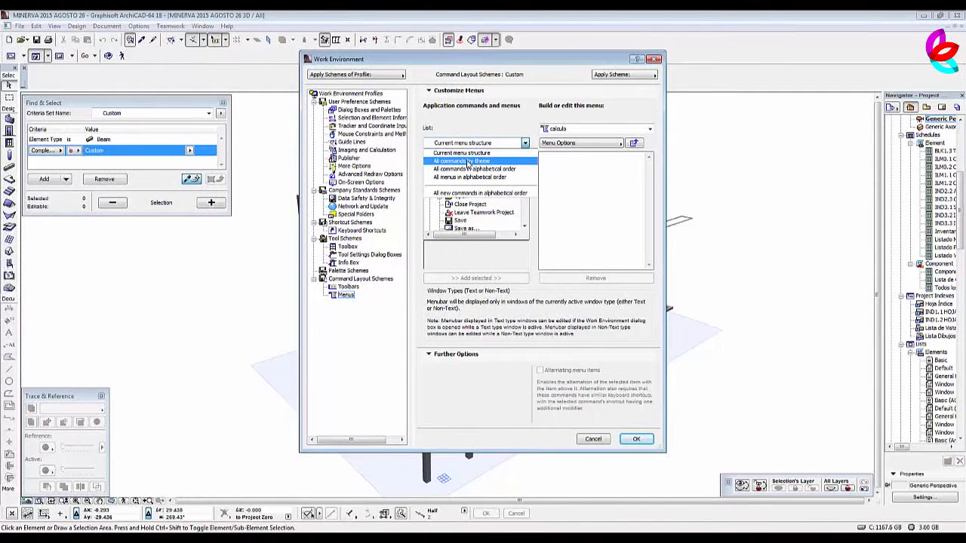
pyautogui.click(468, 162)
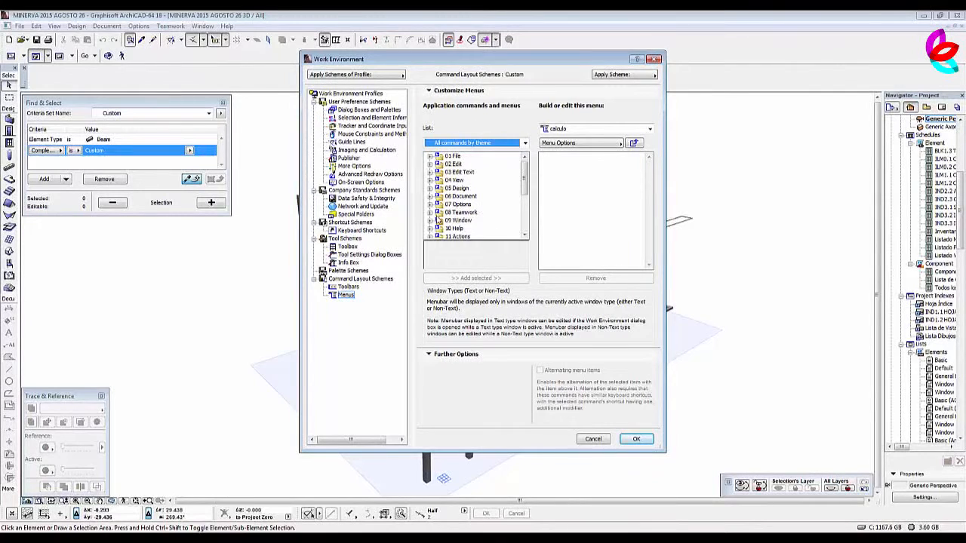
pyautogui.moveTo(524, 175); pyautogui.dragTo(524, 215)
pyautogui.click(432, 197)
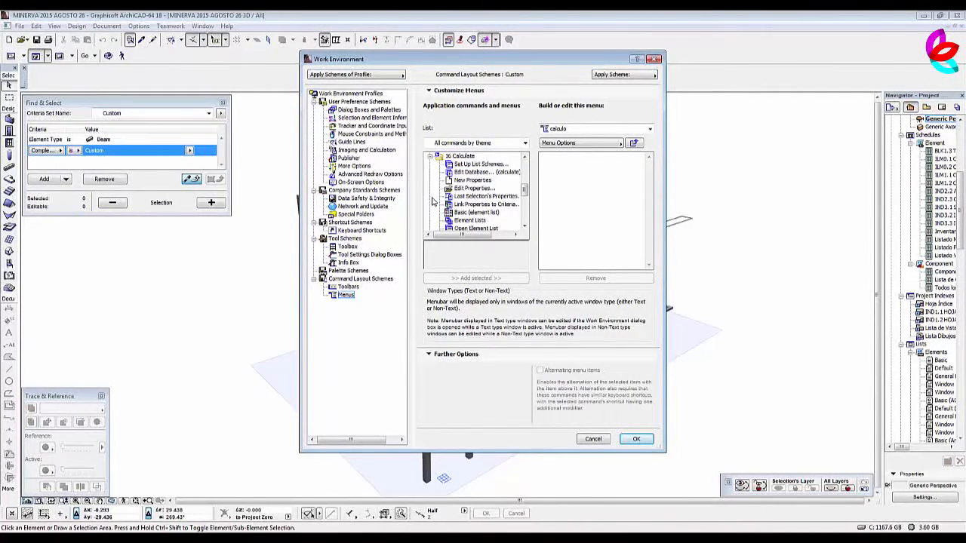
pyautogui.click(462, 156)
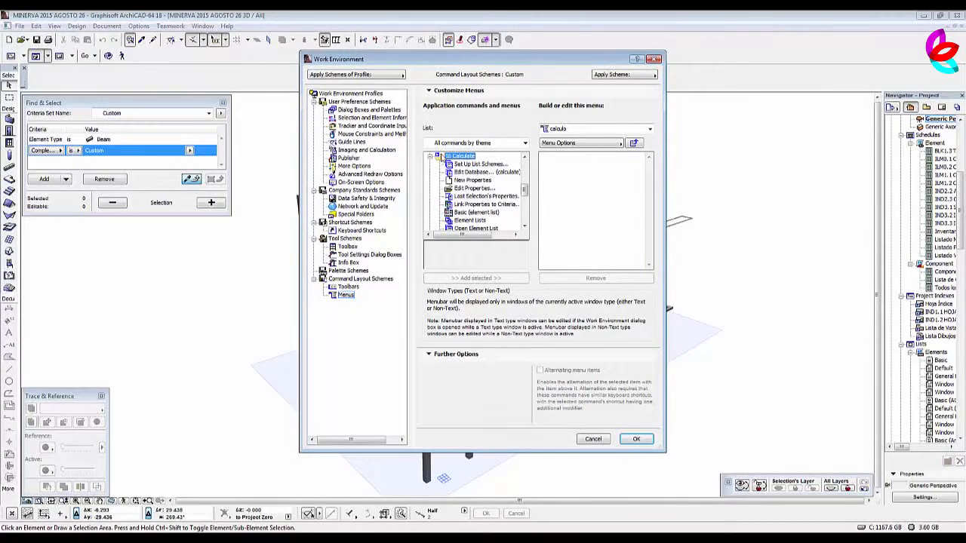
pyautogui.click(474, 165)
pyautogui.keyDown('shift'); pyautogui.click(474, 180); pyautogui.keyUp('shift')
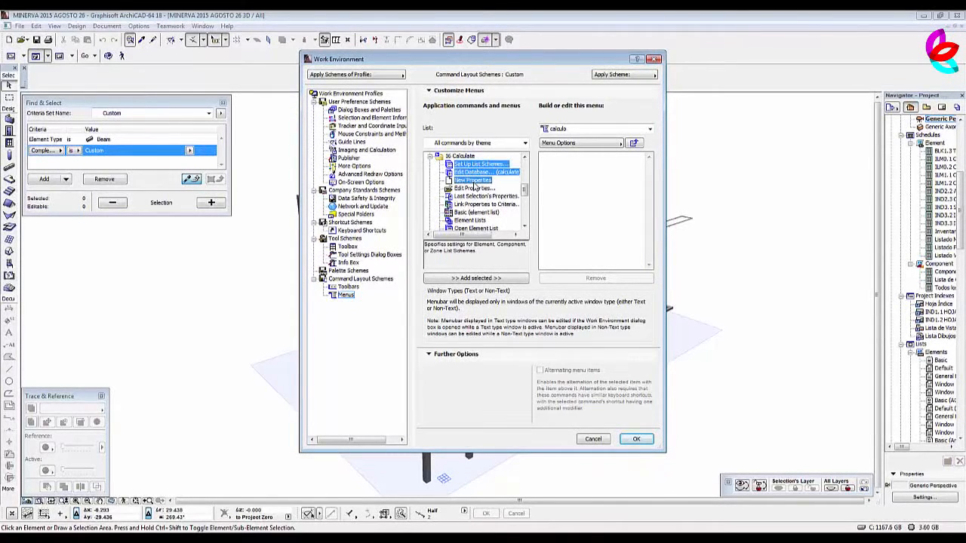
pyautogui.moveTo(474, 181); pyautogui.dragTo(596, 177)
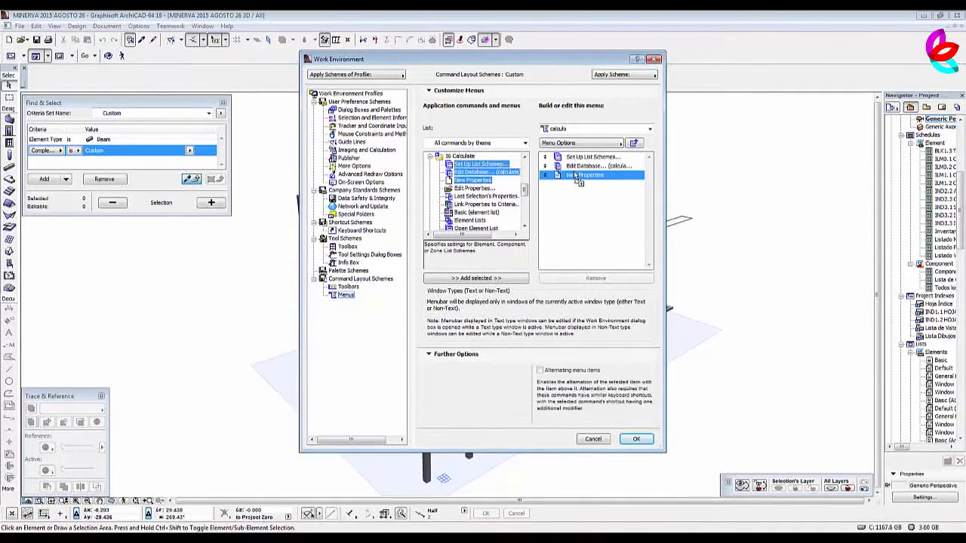
pyautogui.click(641, 440)
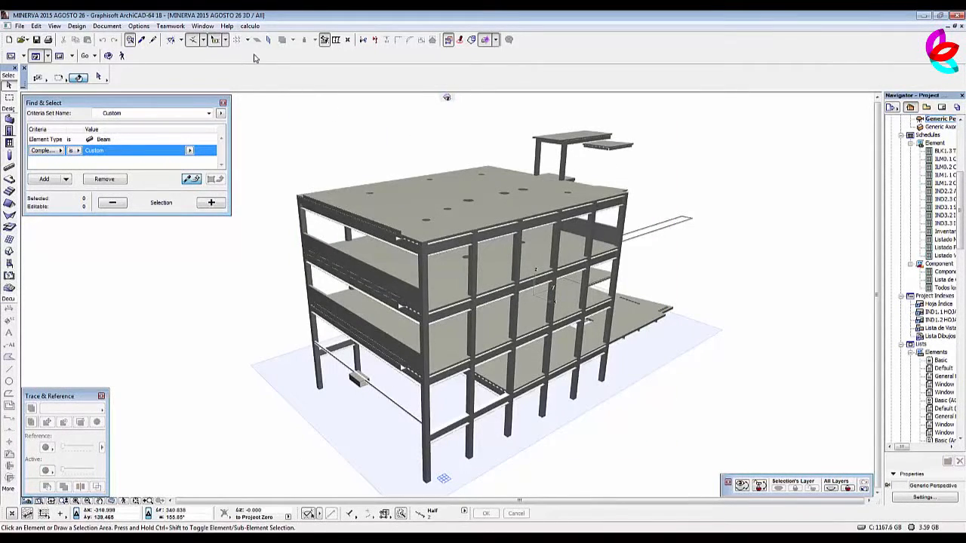
# Open the calculation database editor and start creating a new database.
pyautogui.click(249, 26)
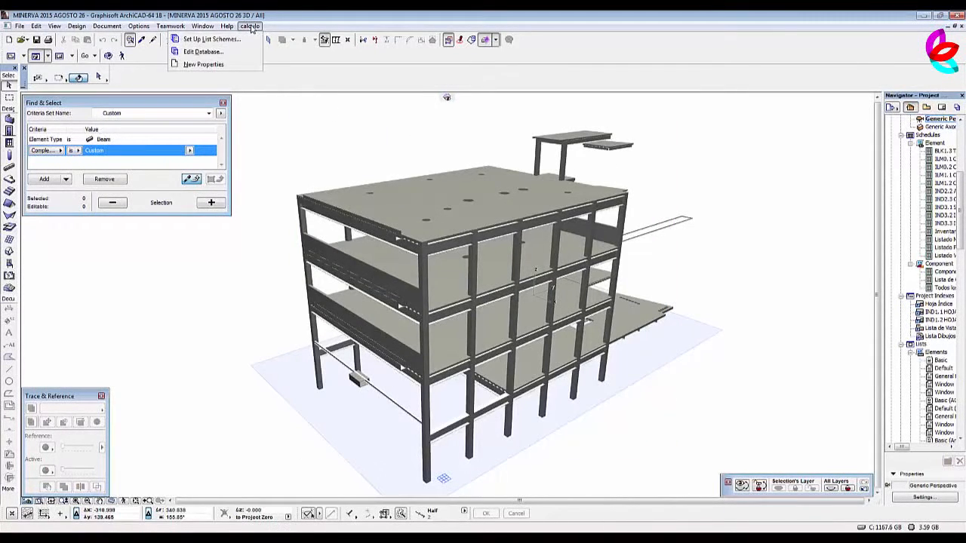
pyautogui.click(217, 51)
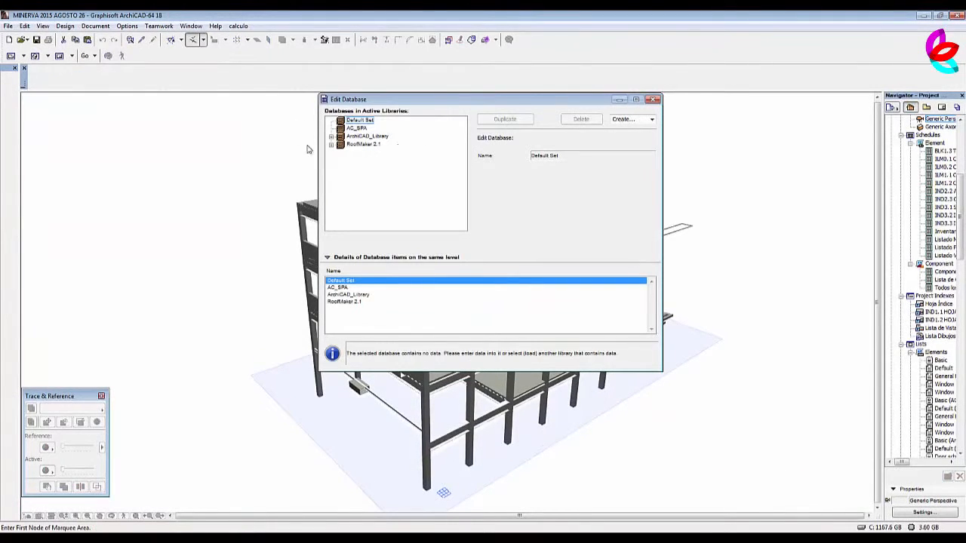
pyautogui.click(652, 119)
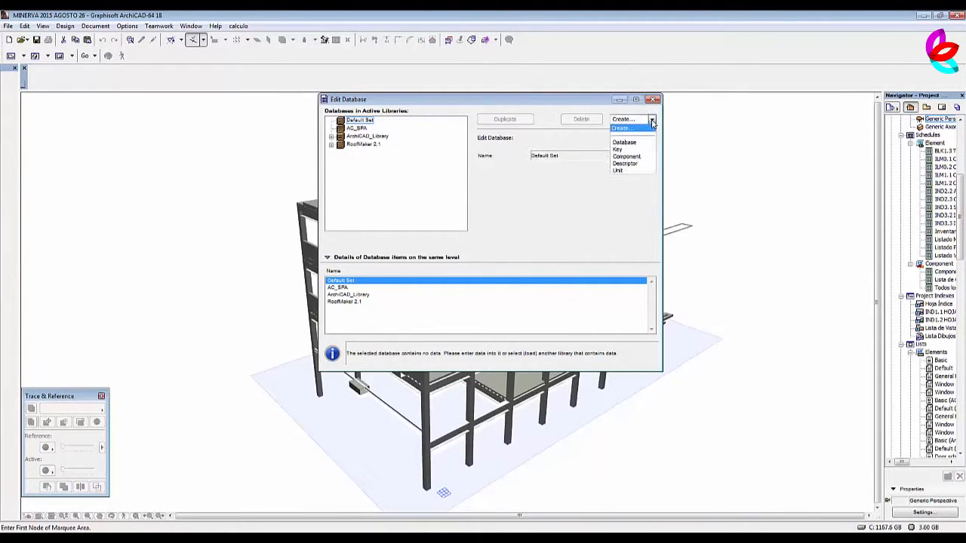
pyautogui.click(626, 129)
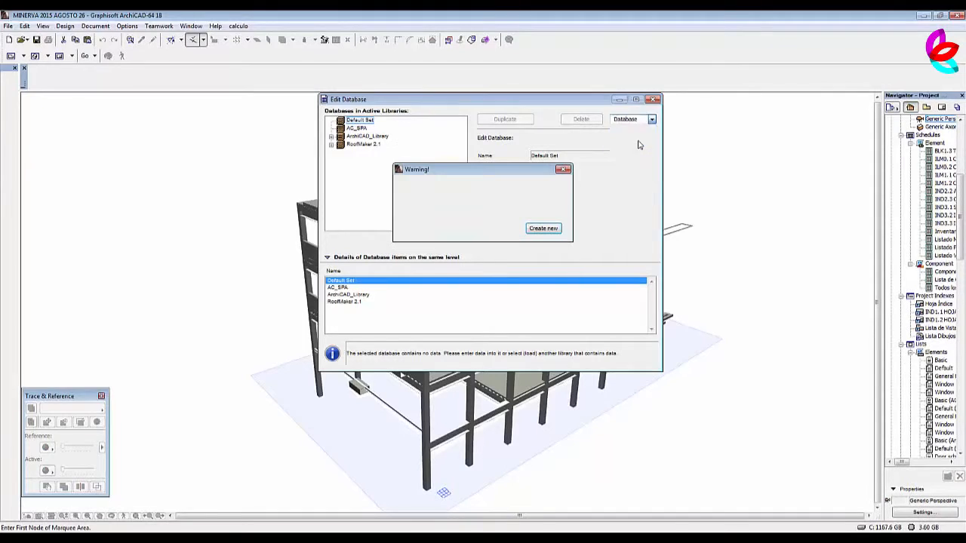
pyautogui.click(549, 230)
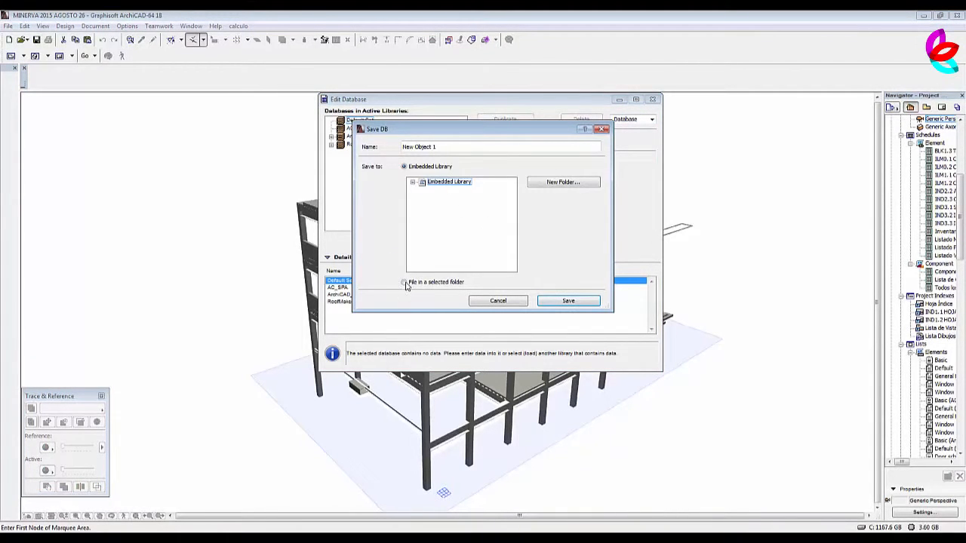
# Save the new database as the file "Minerva est" in the MEDICION ESTRUCTURA ARCHICAD folder.
pyautogui.click(404, 283)
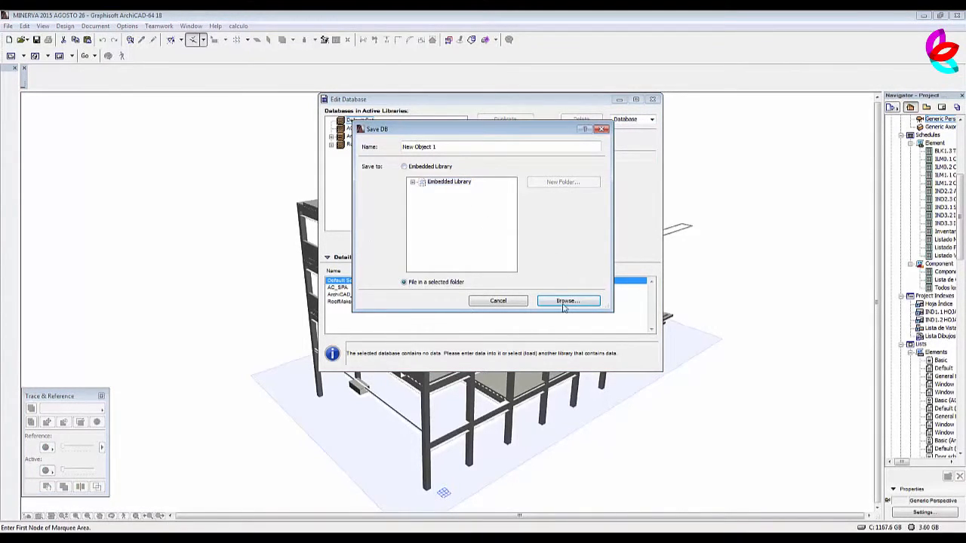
pyautogui.click(566, 302)
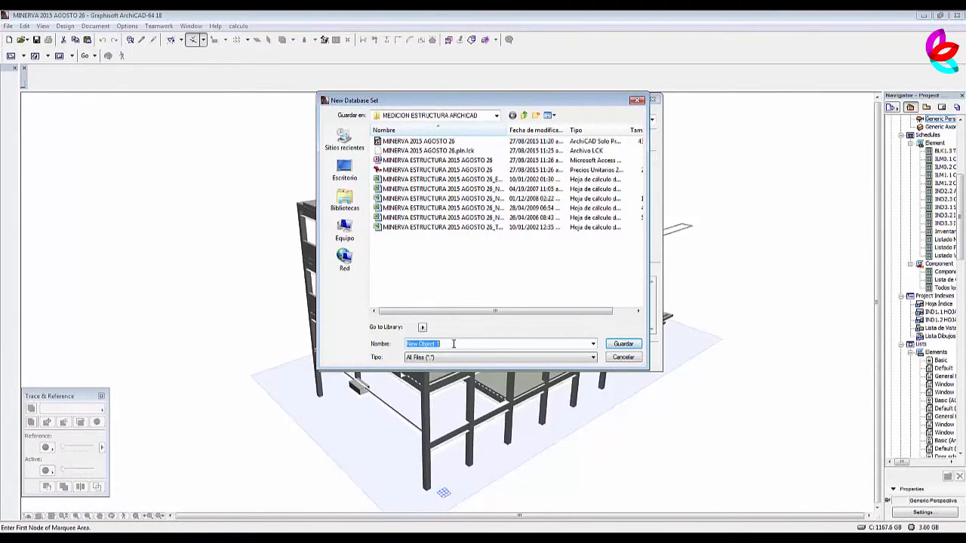
pyautogui.write('M')
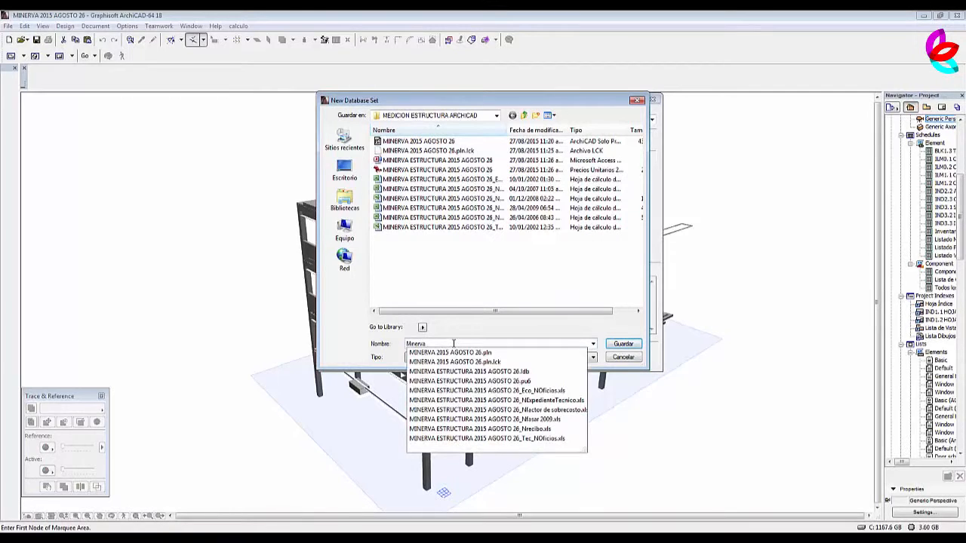
pyautogui.write('inerva')
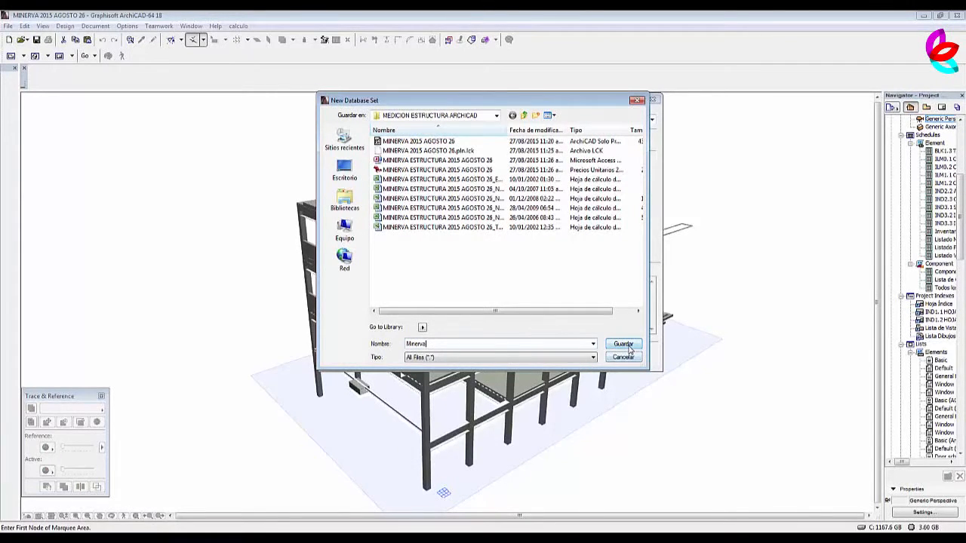
pyautogui.write(' esc')
pyautogui.press('BackSpace')
pyautogui.write('t')
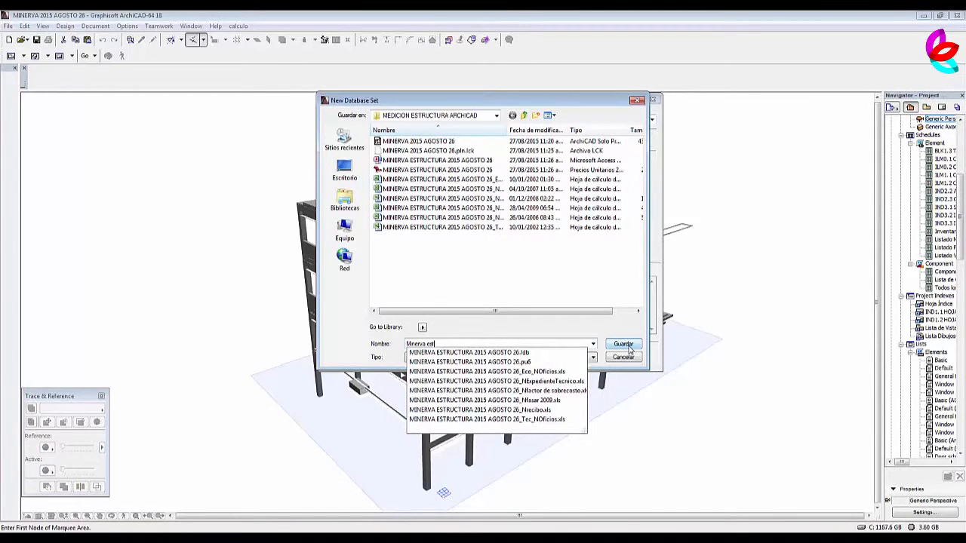
pyautogui.click(623, 344)
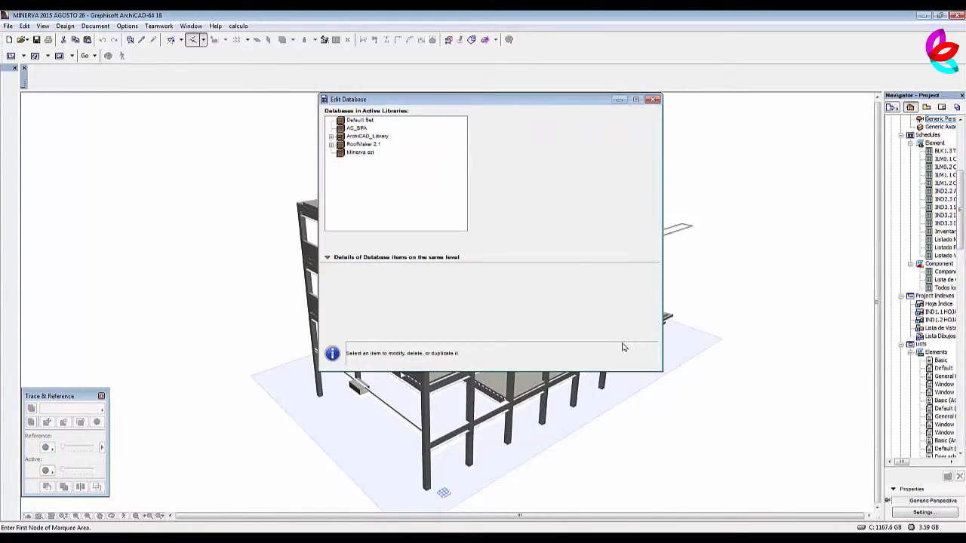
# Select the Minerva est database, close the database editor and switch to the Neodata structural budget.
pyautogui.click(353, 154)
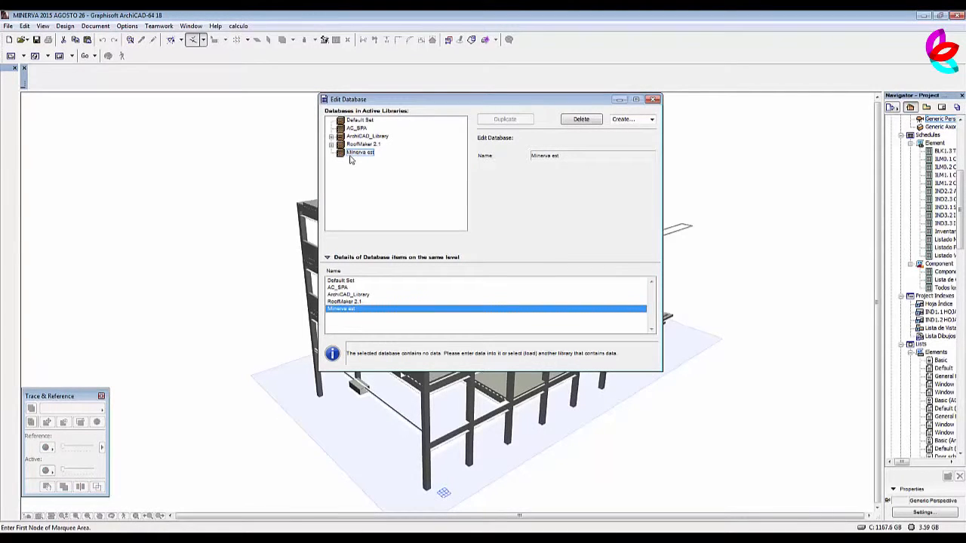
pyautogui.click(351, 154)
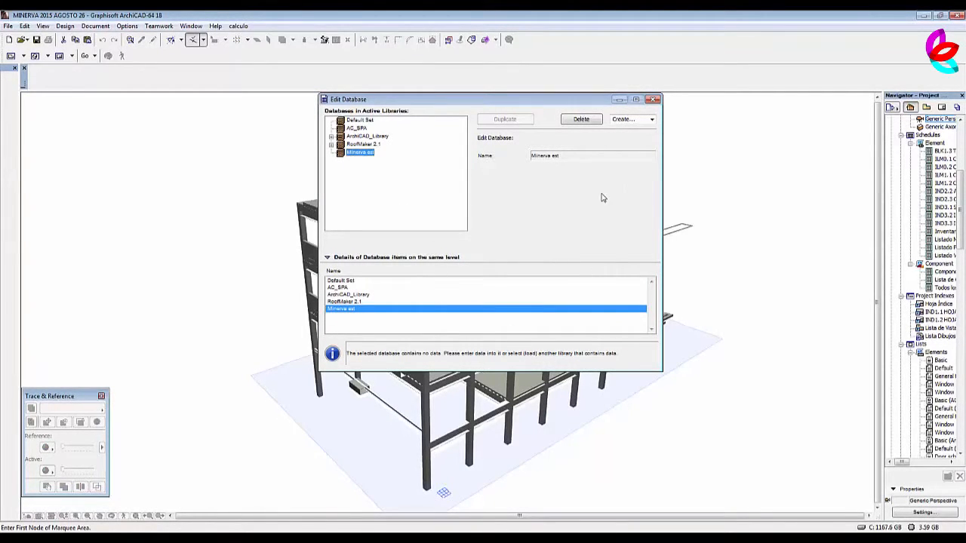
pyautogui.click(654, 99)
pyautogui.click(561, 217)
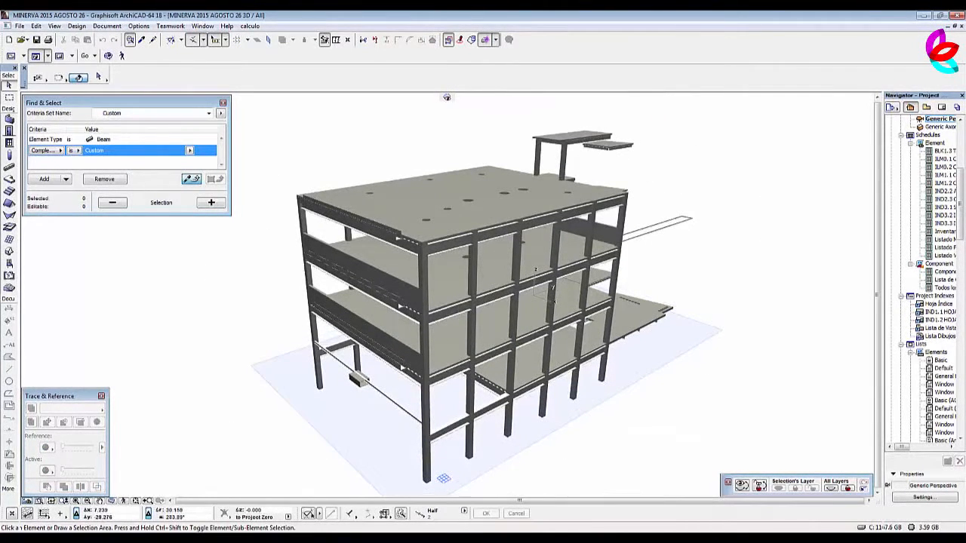
pyautogui.hotkey('alt', 'Tab')
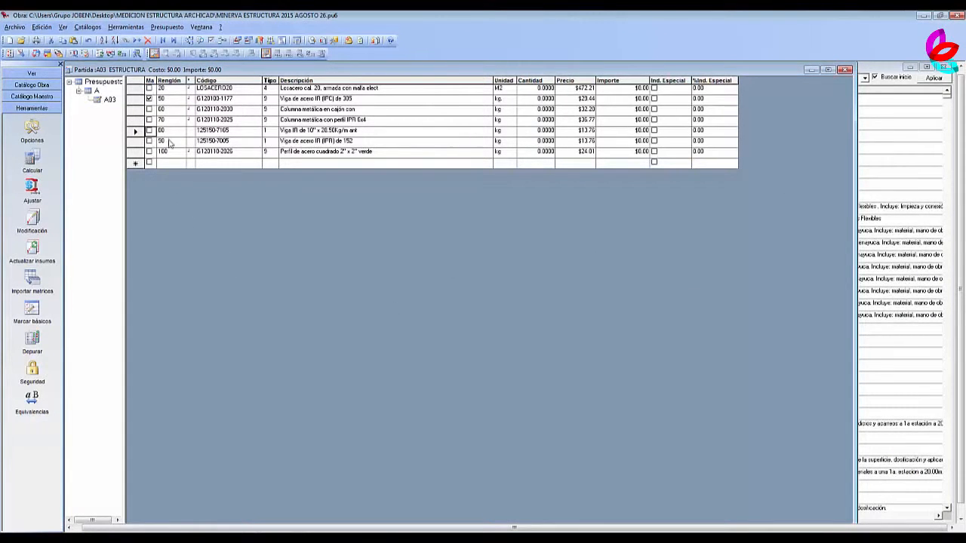
# Start an ArchiCad export of the Neodata budget and load Minerva est_COMP as the ArchiCAD base.
pyautogui.click(15, 27)
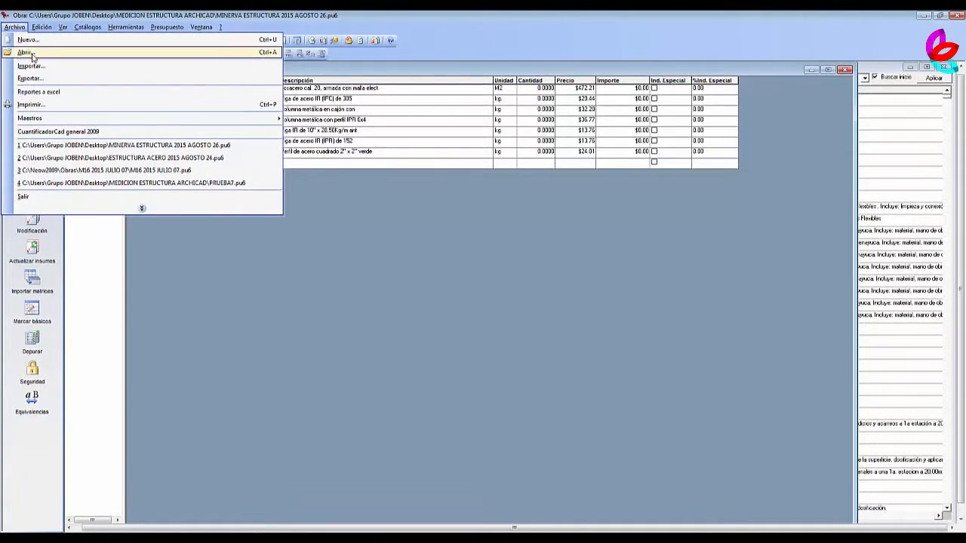
pyautogui.click(30, 79)
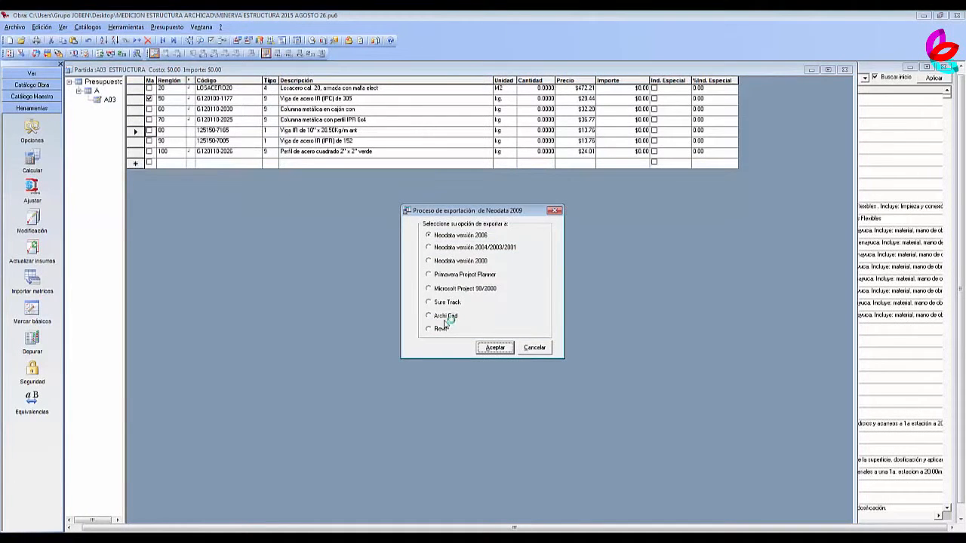
pyautogui.click(444, 318)
pyautogui.click(498, 352)
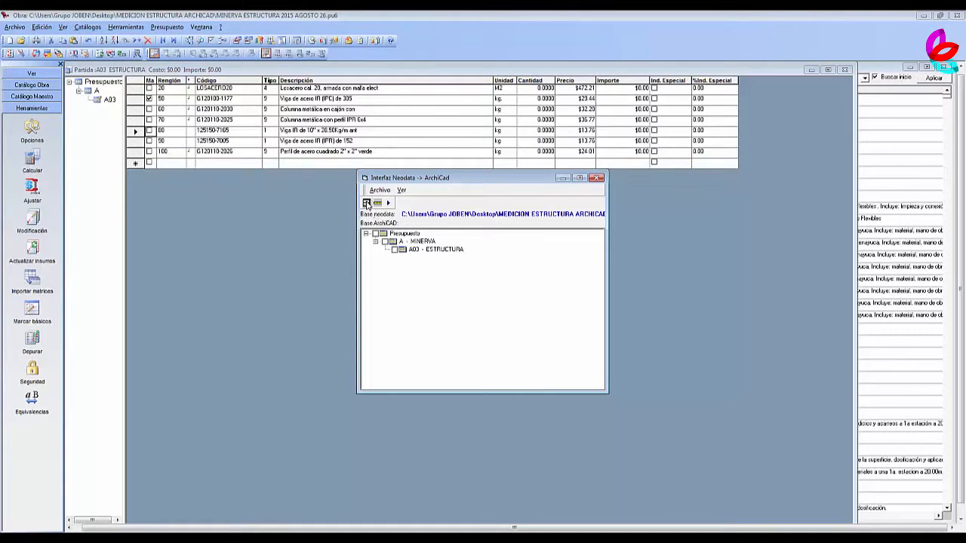
pyautogui.click(367, 204)
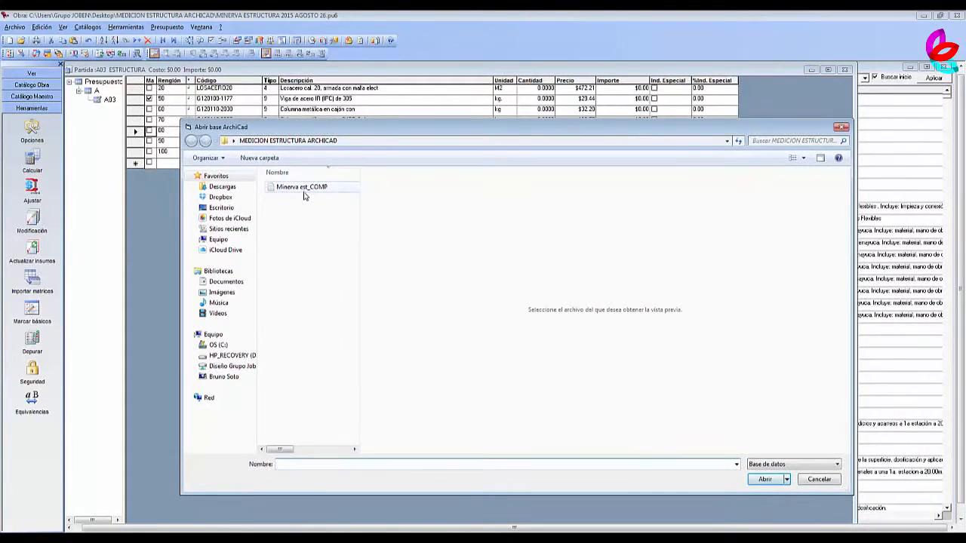
pyautogui.click(305, 190)
pyautogui.click(765, 480)
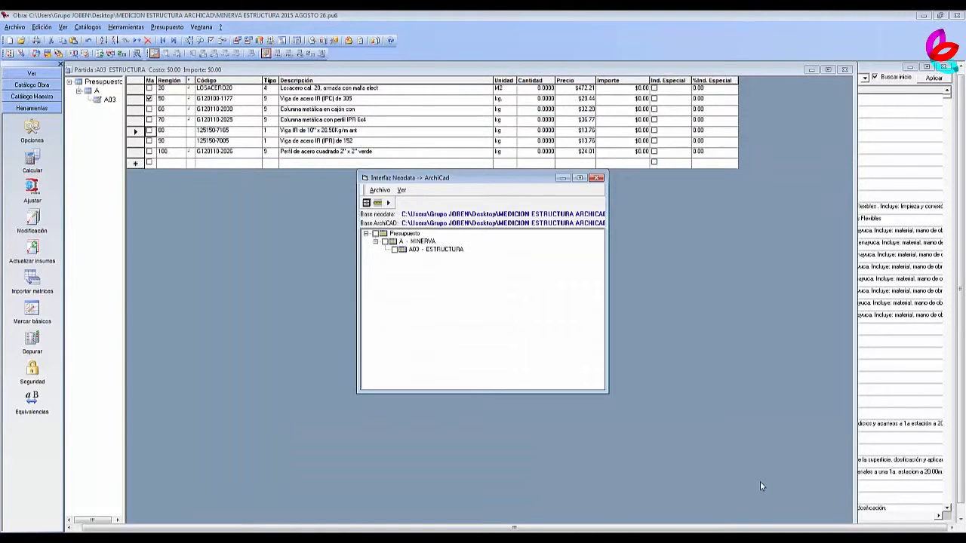
# Review the Neodata to ArchiCAD unit conversion table, including the TON row, and close it.
pyautogui.click(378, 204)
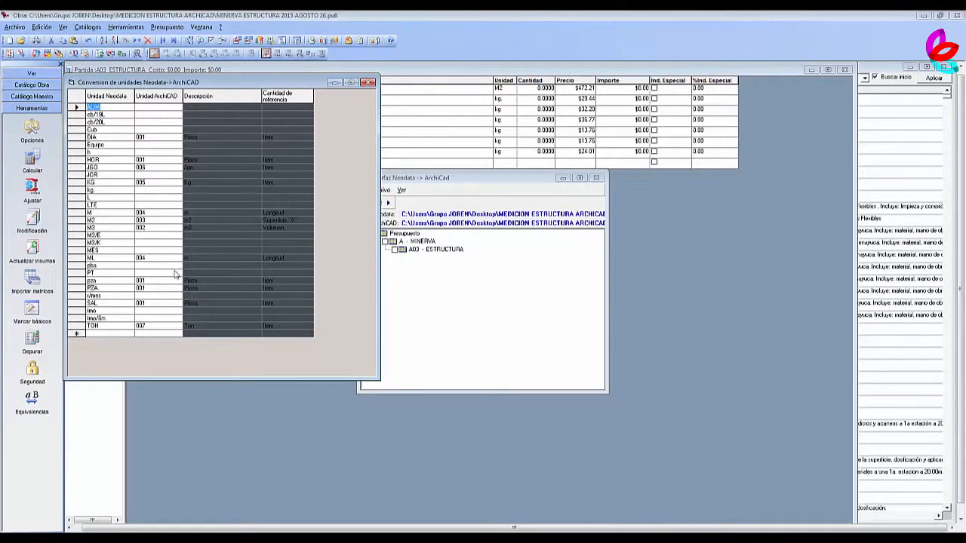
pyautogui.click(120, 328)
pyautogui.click(208, 326)
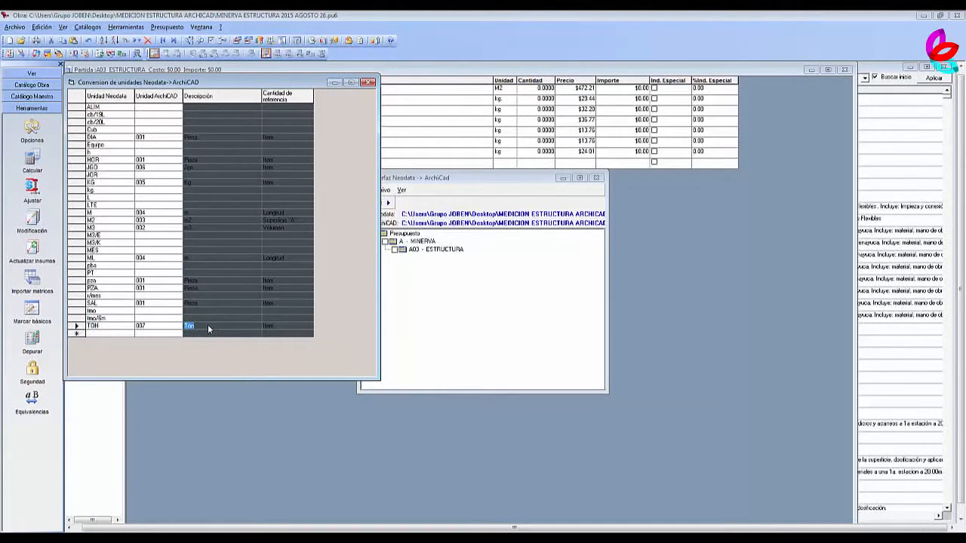
pyautogui.click(369, 82)
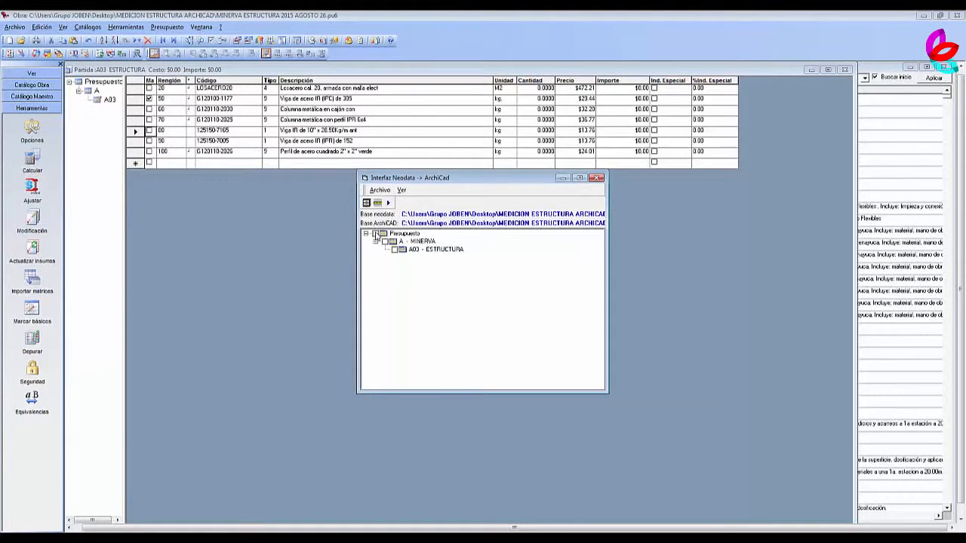
# Mark the whole Presupuesto tree for export and run the transfer to the ArchiCAD base.
pyautogui.click(375, 234)
pyautogui.click(388, 204)
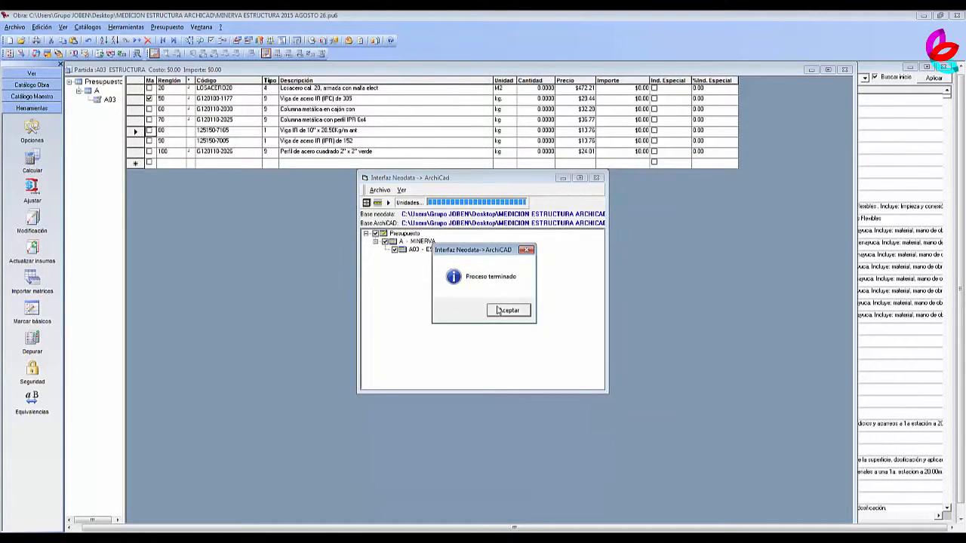
pyautogui.click(507, 310)
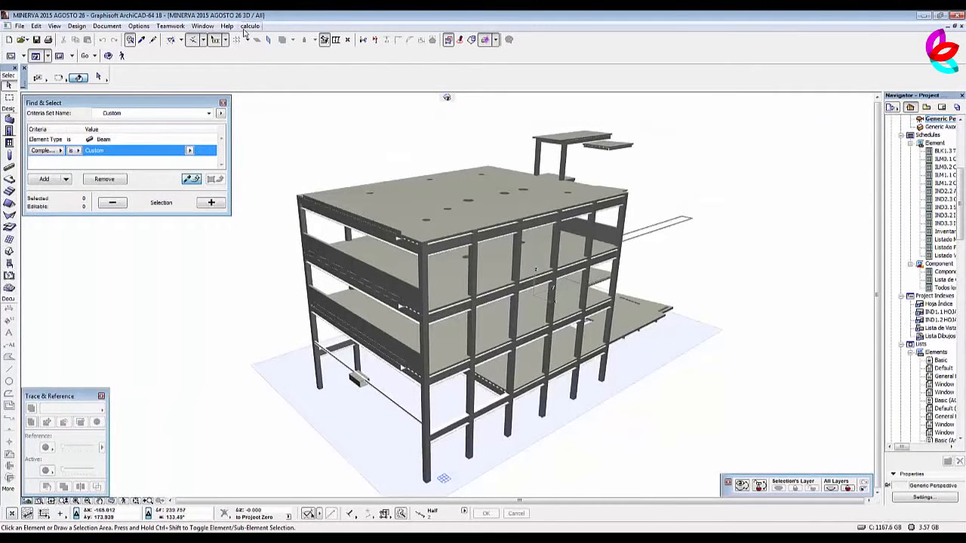
# Open the calculation database editor in ArchiCAD to check the listed databases, and close it.
pyautogui.click(249, 25)
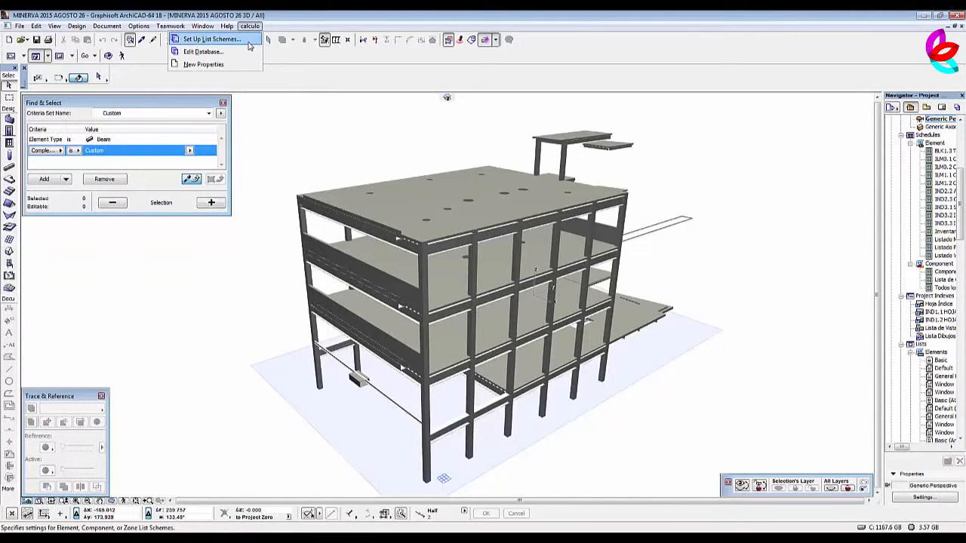
pyautogui.click(204, 51)
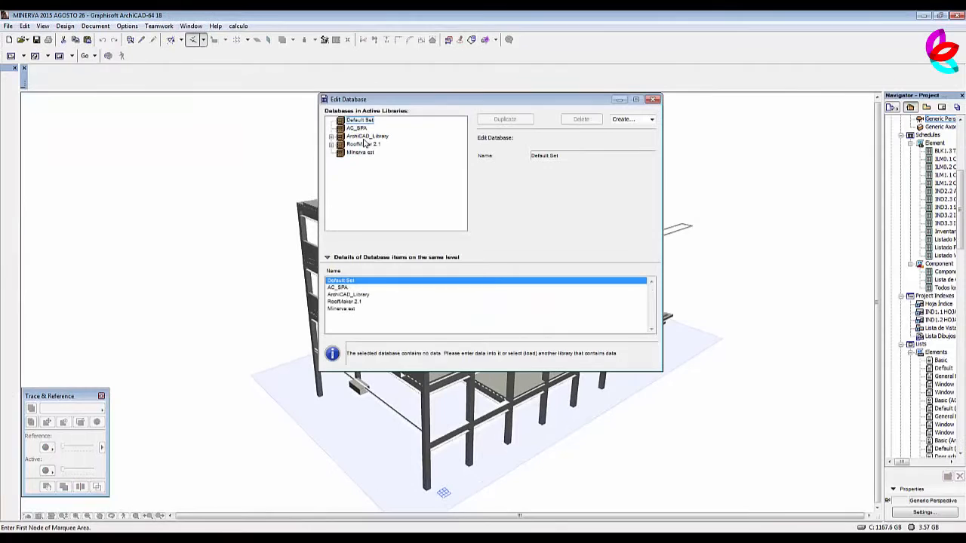
pyautogui.click(360, 152)
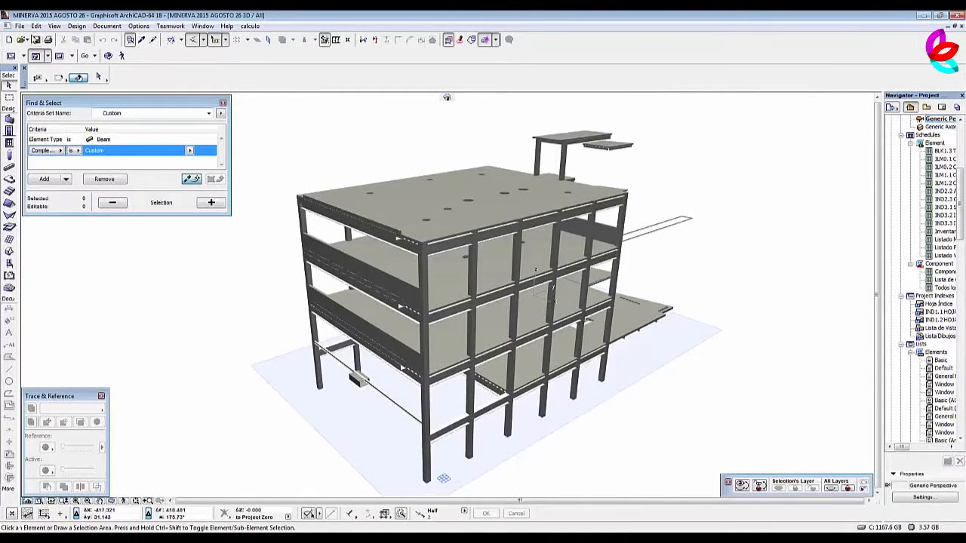
# Add the desktop folder MEDICION ESTRUCTURA ARCHICAD as a linked library in the Library Manager, reload the libraries and close the loading report.
pyautogui.click(21, 27)
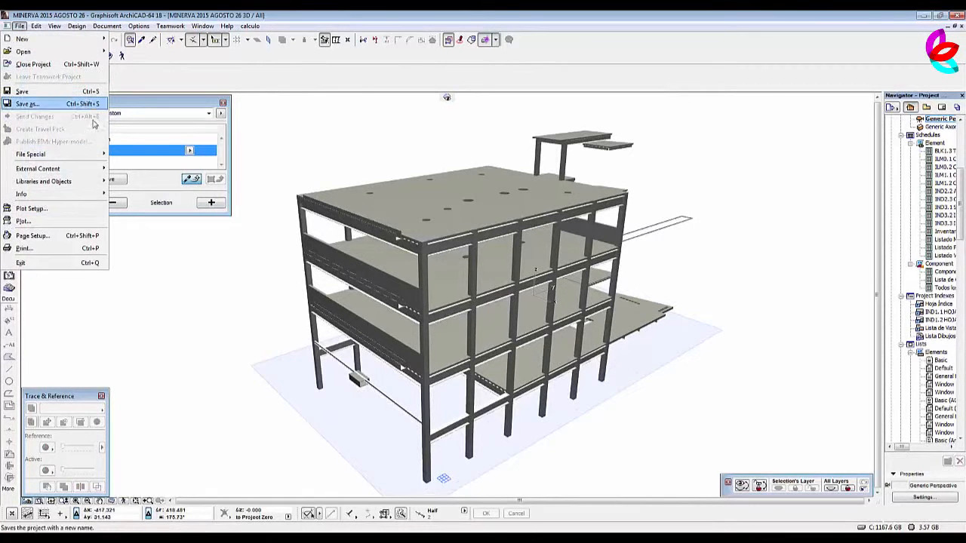
pyautogui.moveTo(69, 183)
pyautogui.click(127, 183)
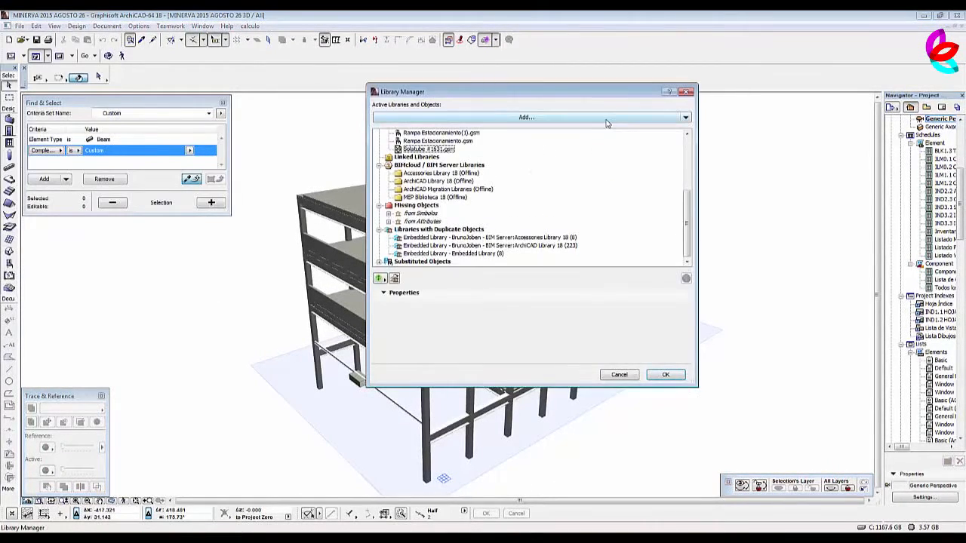
pyautogui.click(606, 119)
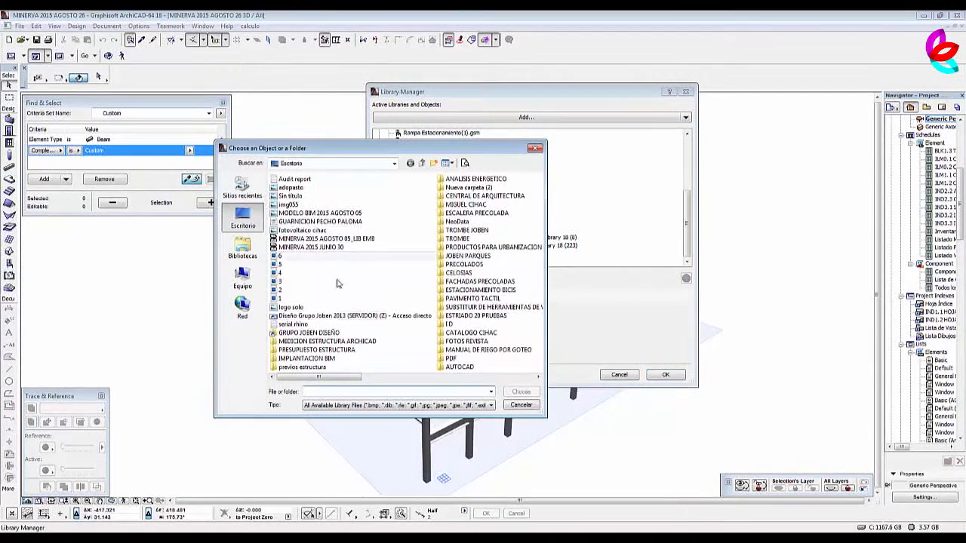
pyautogui.click(326, 343)
pyautogui.doubleClick(329, 344)
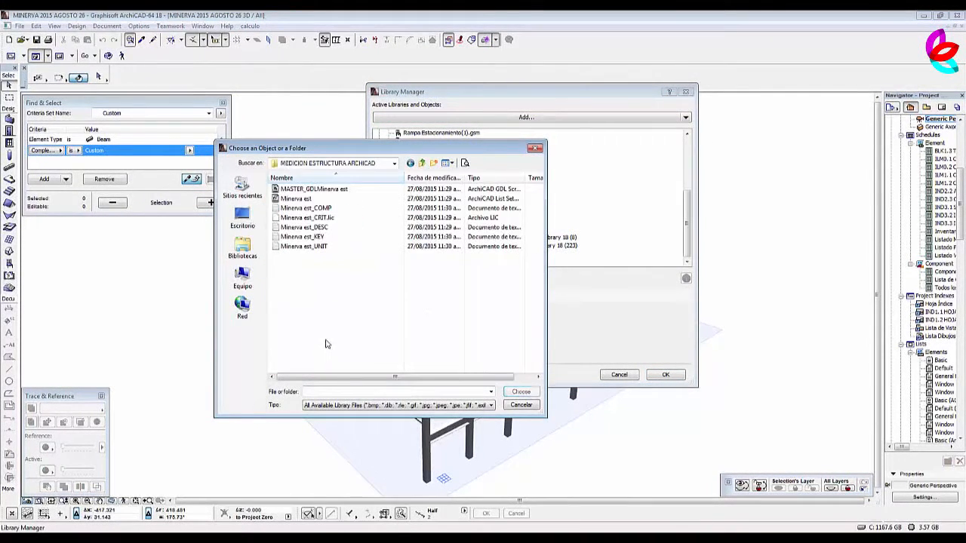
pyautogui.click(422, 163)
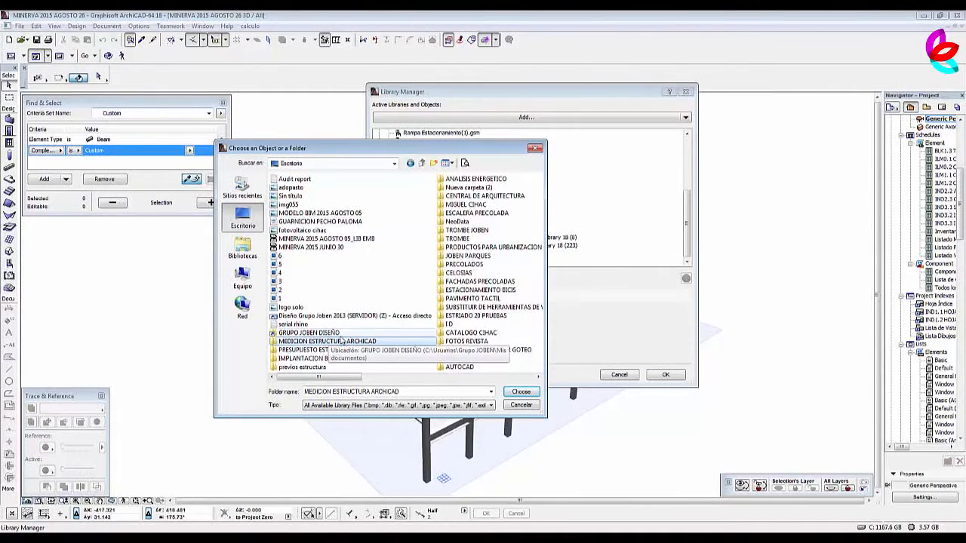
pyautogui.click(521, 393)
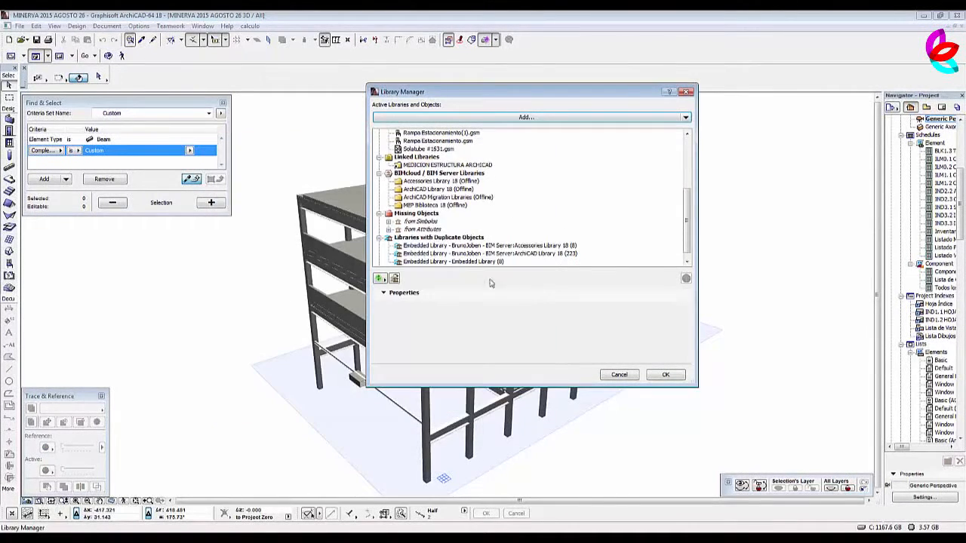
pyautogui.click(462, 165)
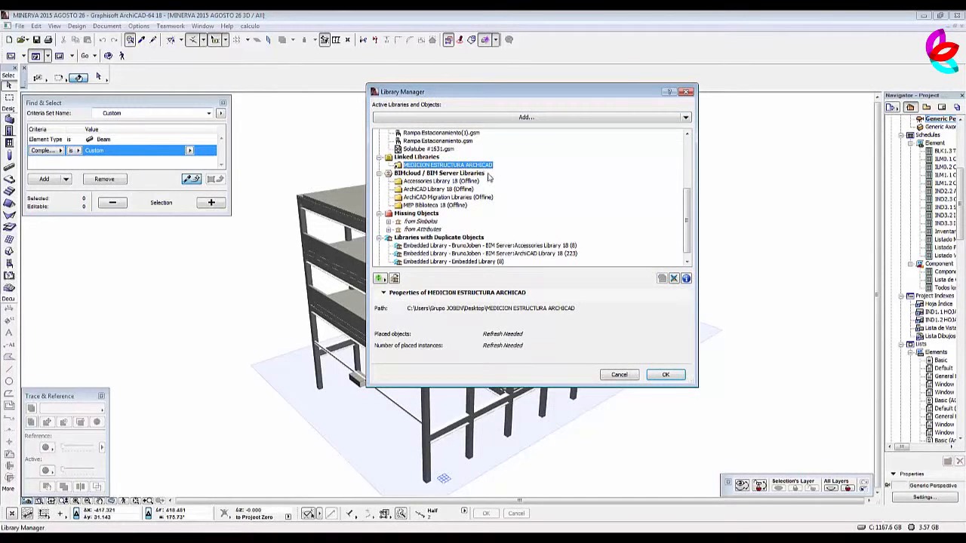
pyautogui.click(666, 375)
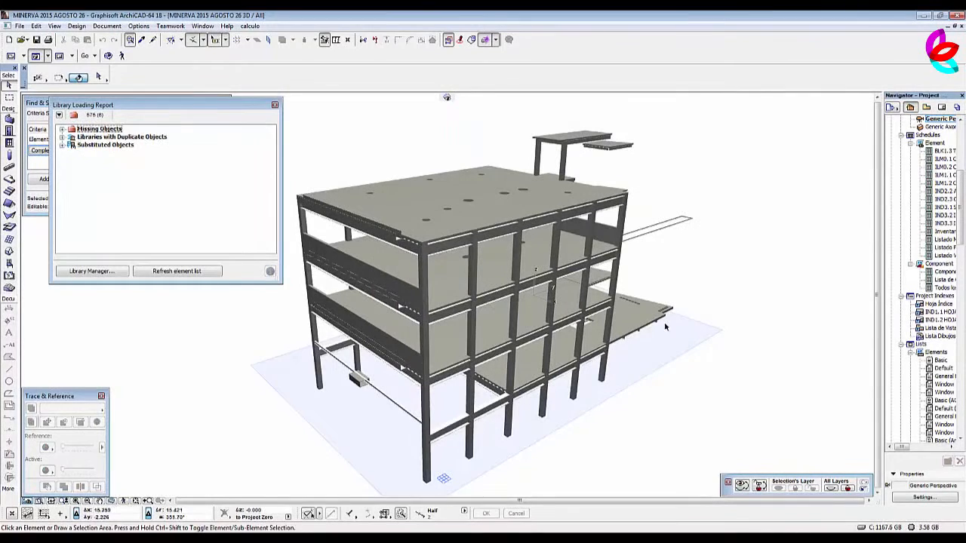
pyautogui.click(275, 104)
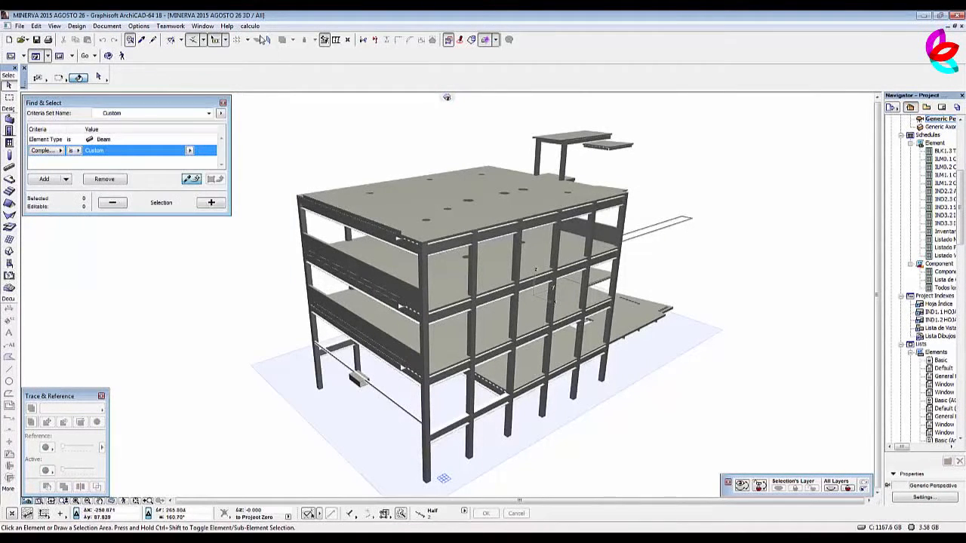
# Reopen the calculation database editor and expand the Minerva est database down to the components of A03 - ESTRUCTURA.
pyautogui.click(252, 26)
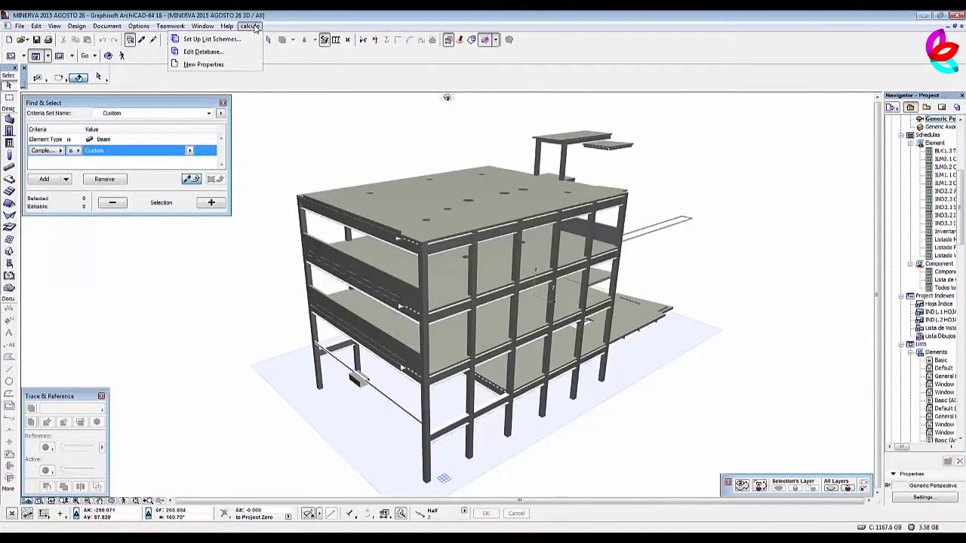
pyautogui.click(204, 51)
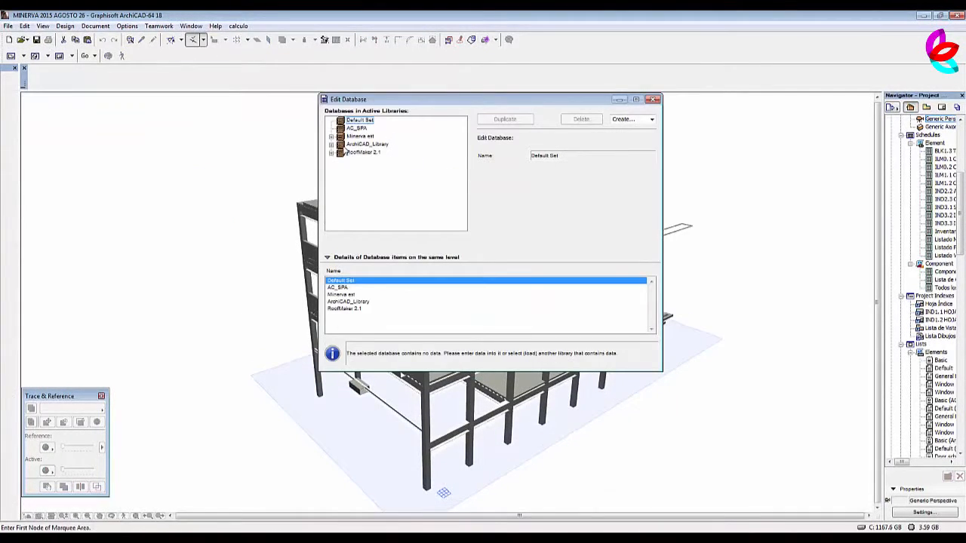
pyautogui.click(331, 137)
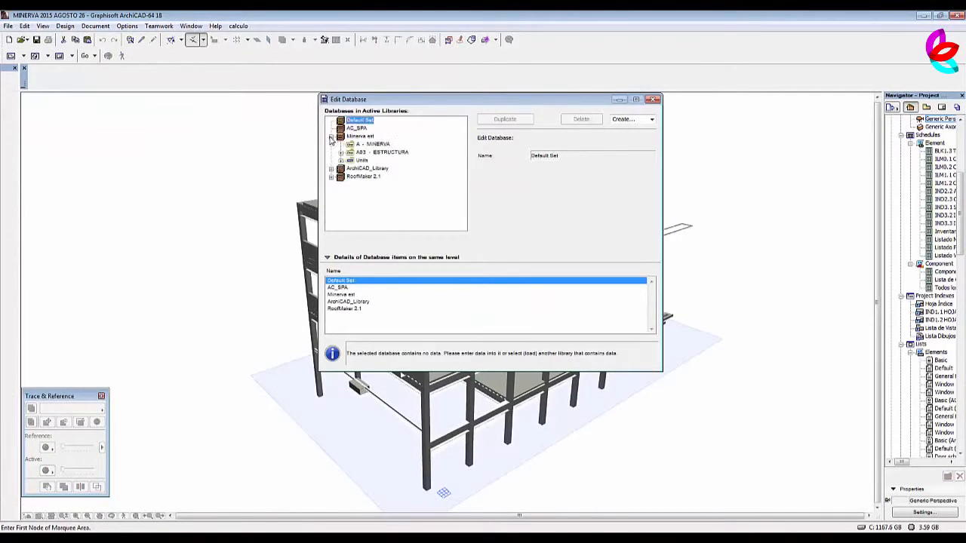
pyautogui.click(370, 137)
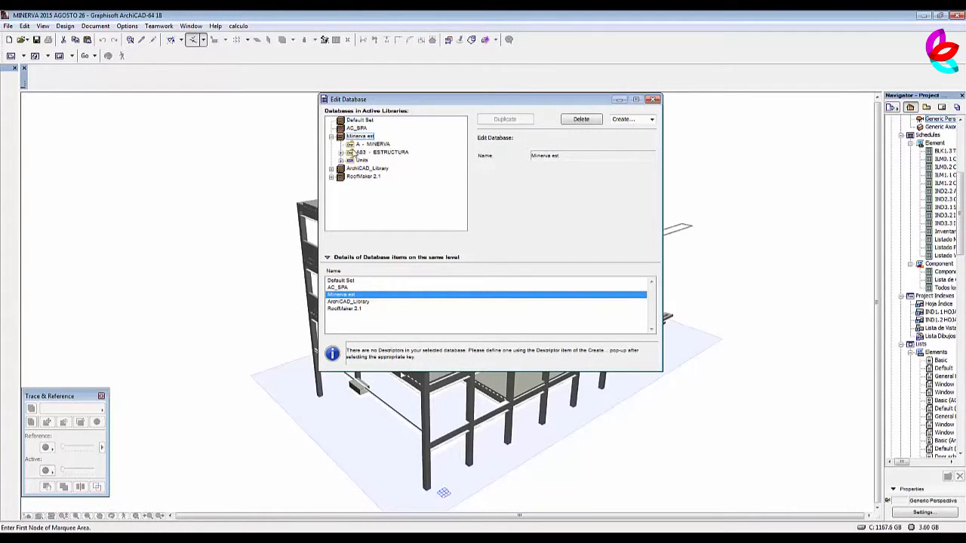
pyautogui.click(341, 154)
pyautogui.click(350, 160)
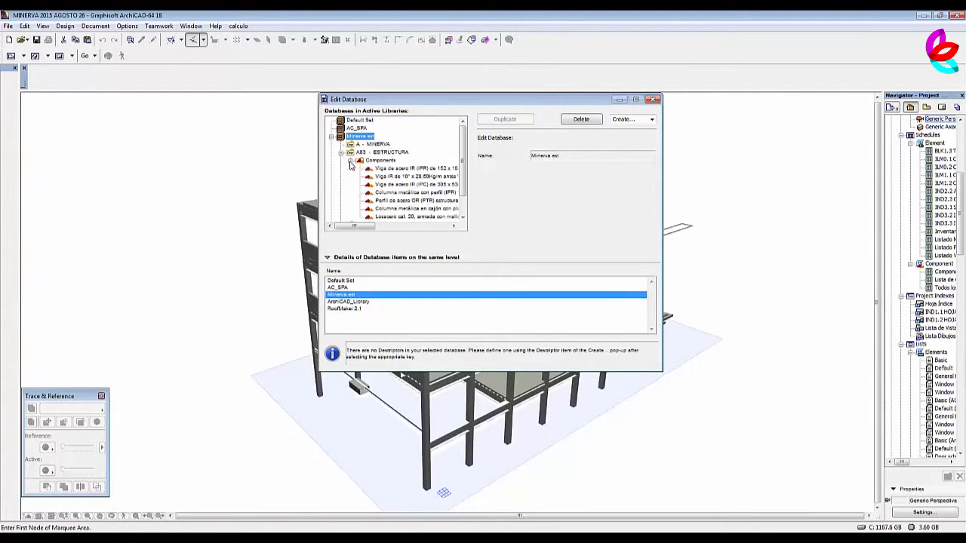
# Examine the code, unit and reference quantity of each A03 - ESTRUCTURA component, from the IPR beam to the Losacero, and close the editor.
pyautogui.click(397, 169)
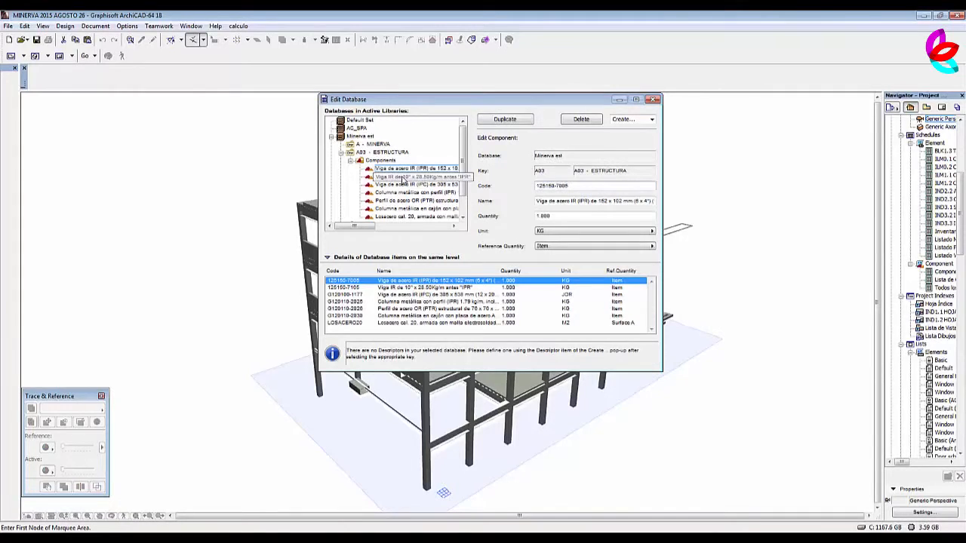
pyautogui.click(402, 176)
pyautogui.click(405, 185)
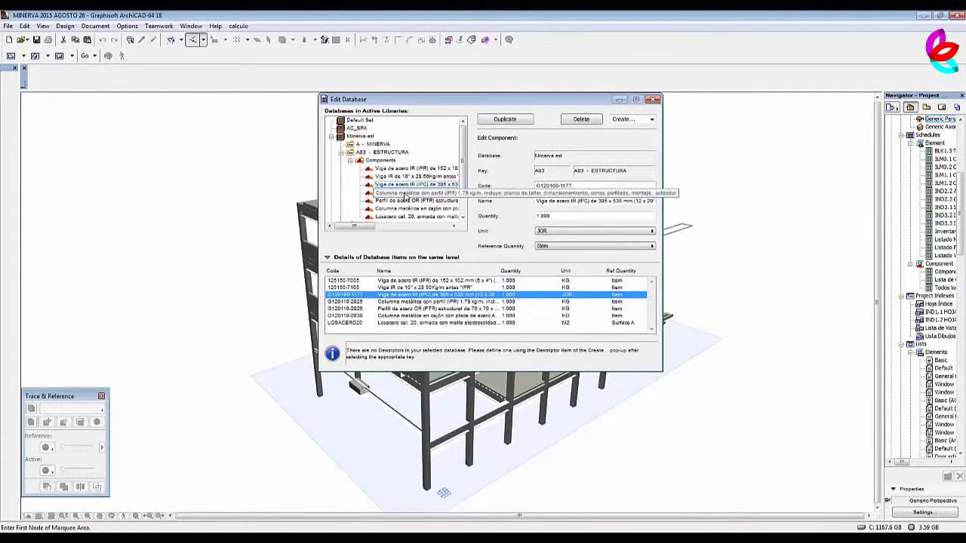
pyautogui.click(405, 193)
pyautogui.click(404, 201)
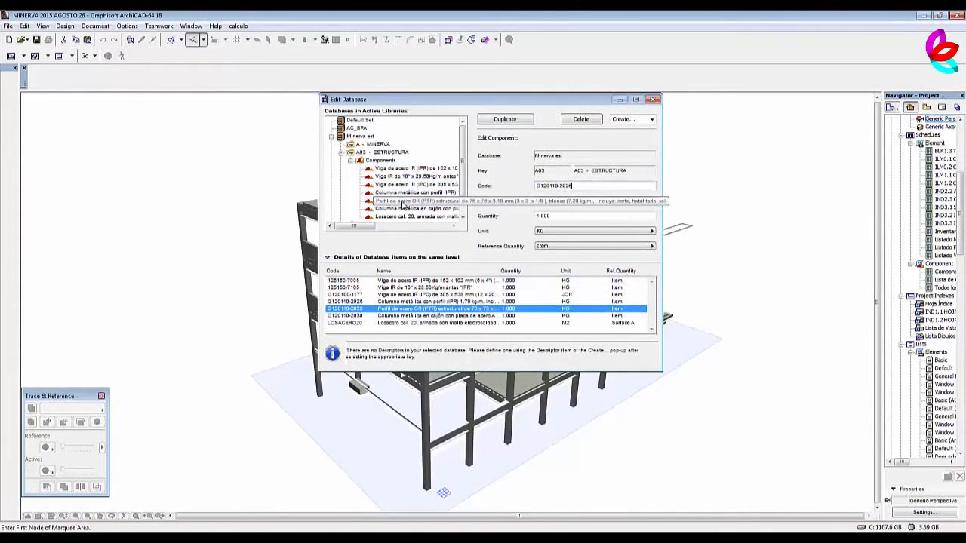
pyautogui.click(405, 208)
pyautogui.click(405, 216)
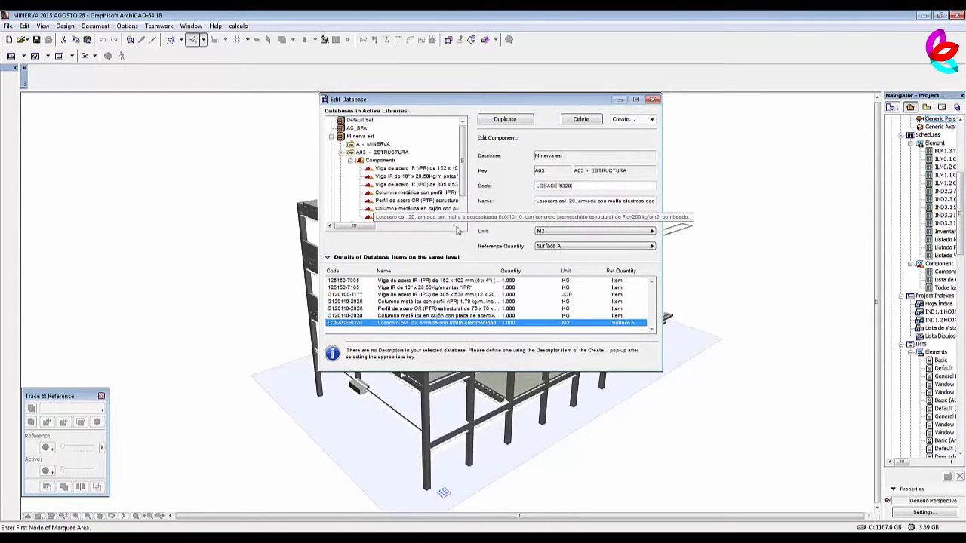
pyautogui.click(656, 100)
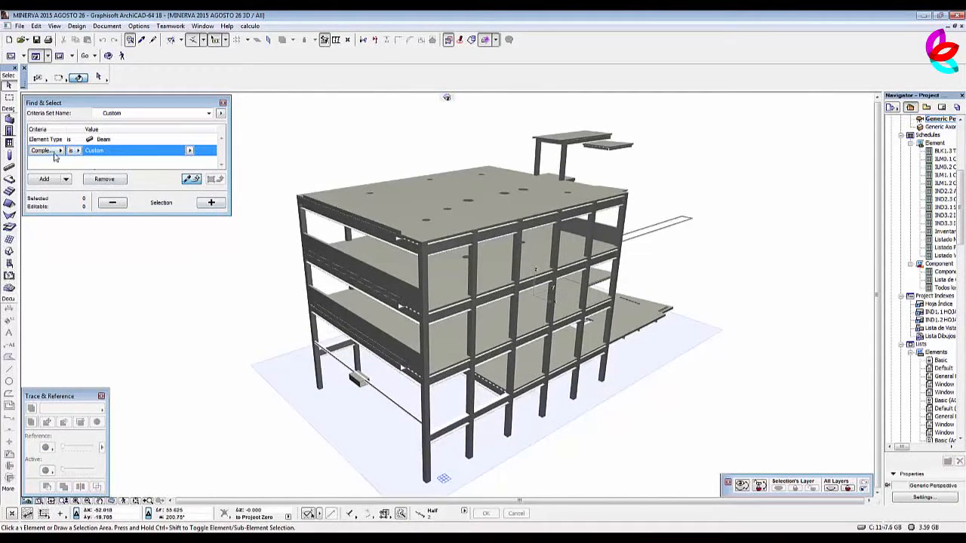
# Find and select all beams whose complex profile is Acero Cuadrado / 50.8 mm.
pyautogui.click(166, 140)
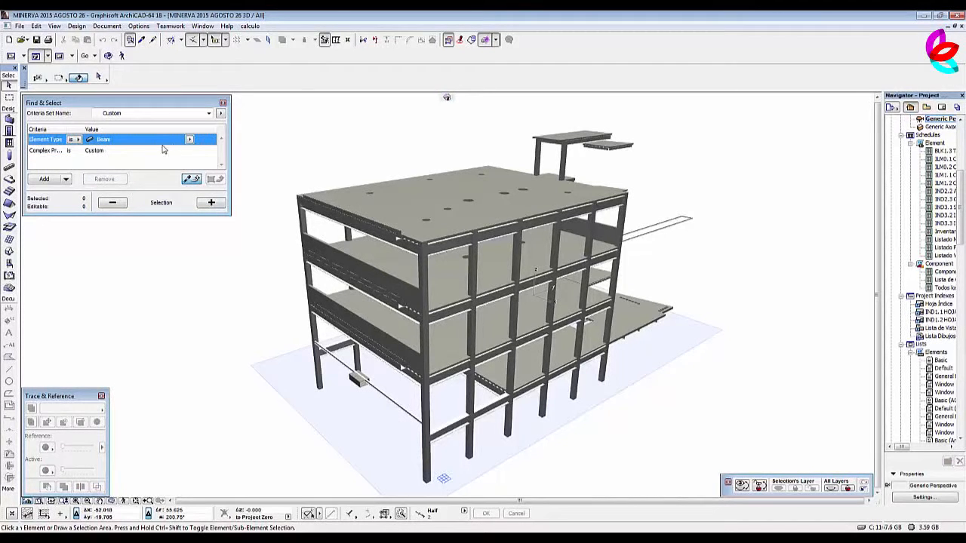
pyautogui.click(53, 155)
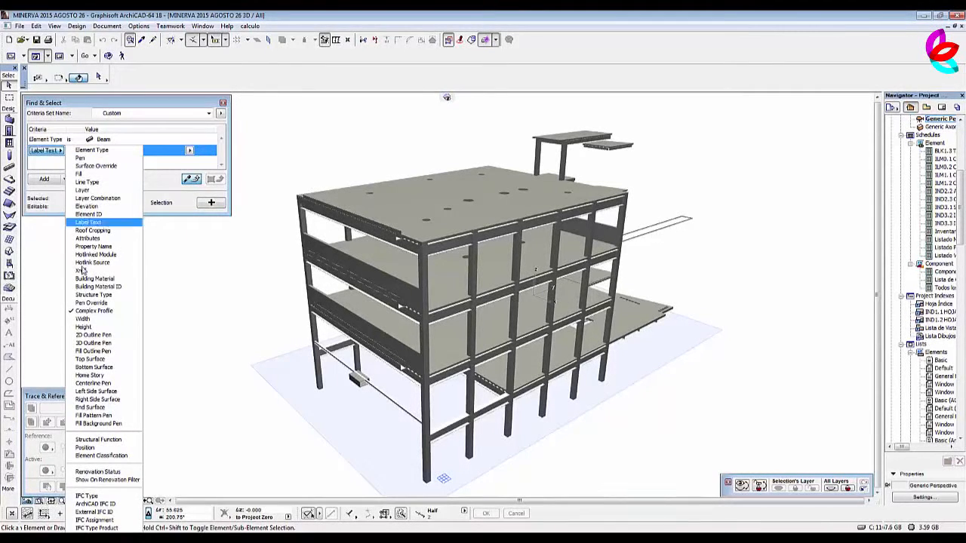
pyautogui.click(92, 311)
pyautogui.click(188, 151)
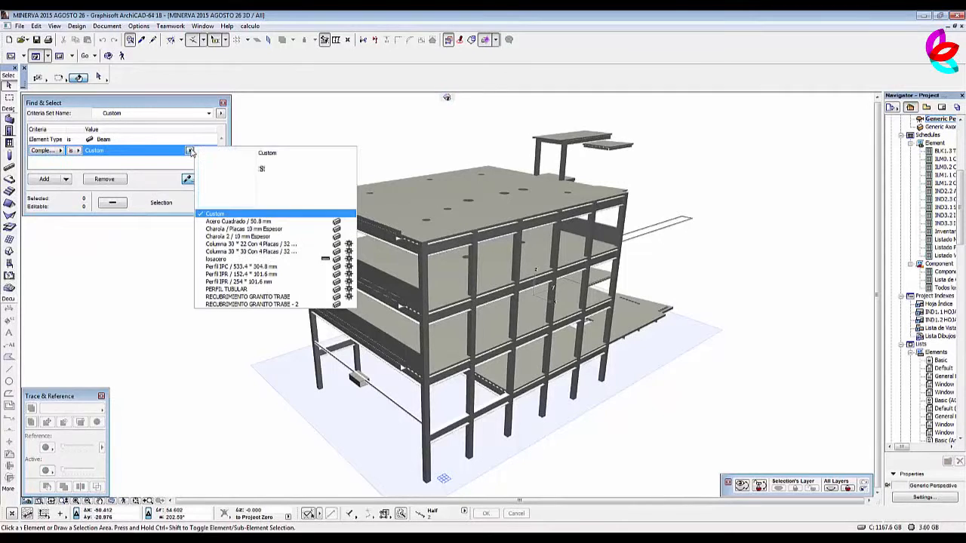
pyautogui.click(257, 221)
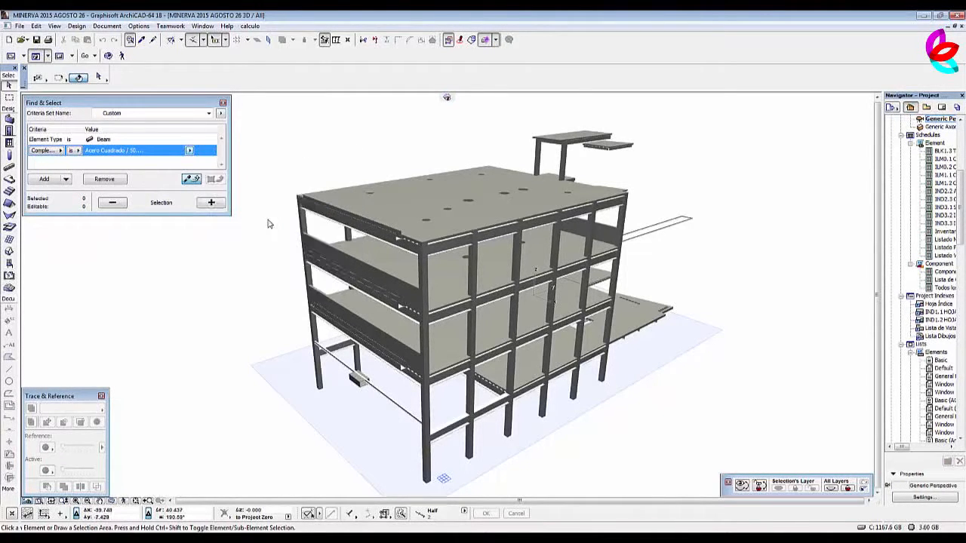
pyautogui.click(210, 203)
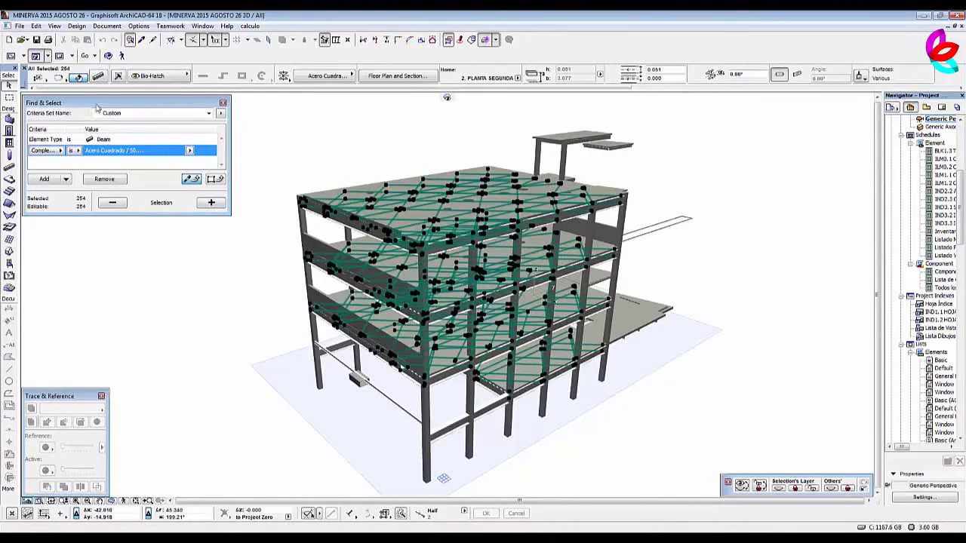
pyautogui.click(98, 75)
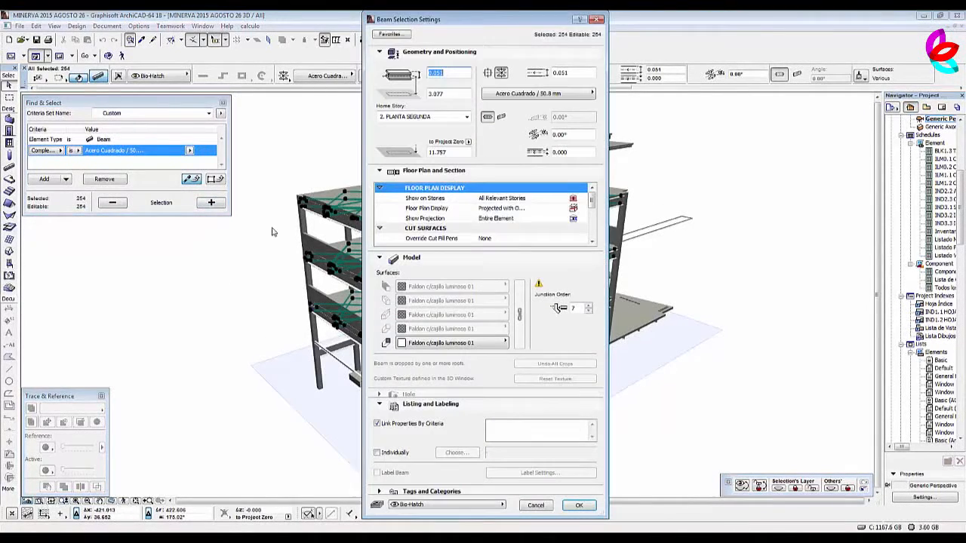
pyautogui.click(376, 452)
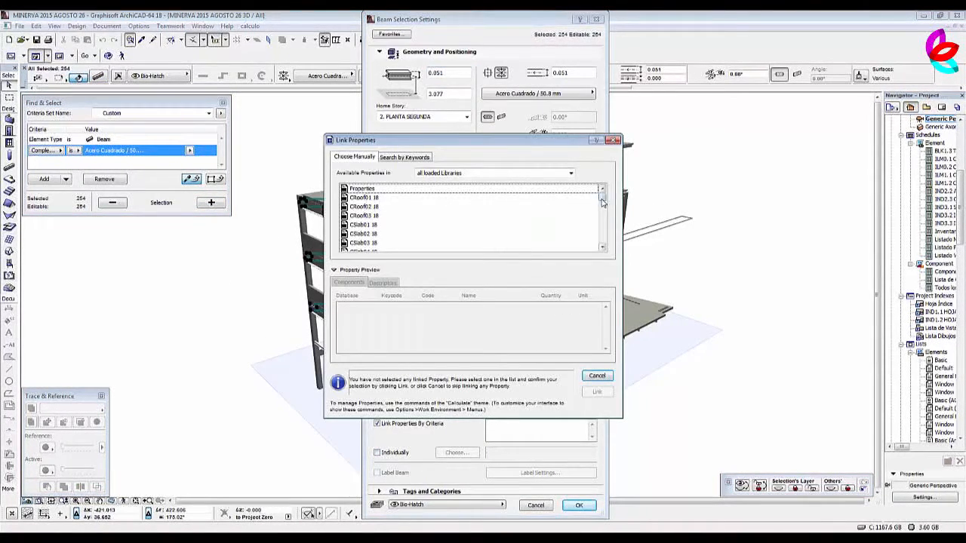
pyautogui.moveTo(603, 195); pyautogui.dragTo(608, 245)
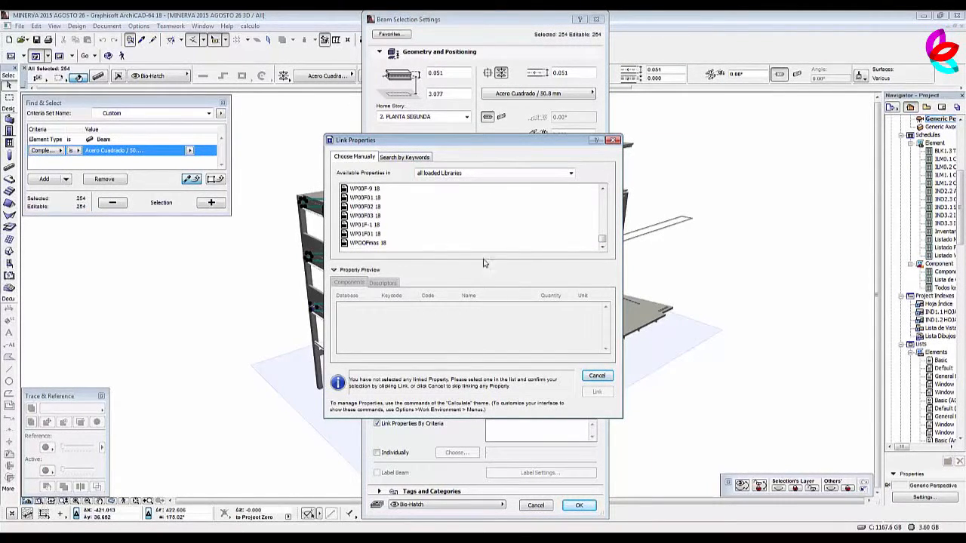
pyautogui.click(602, 376)
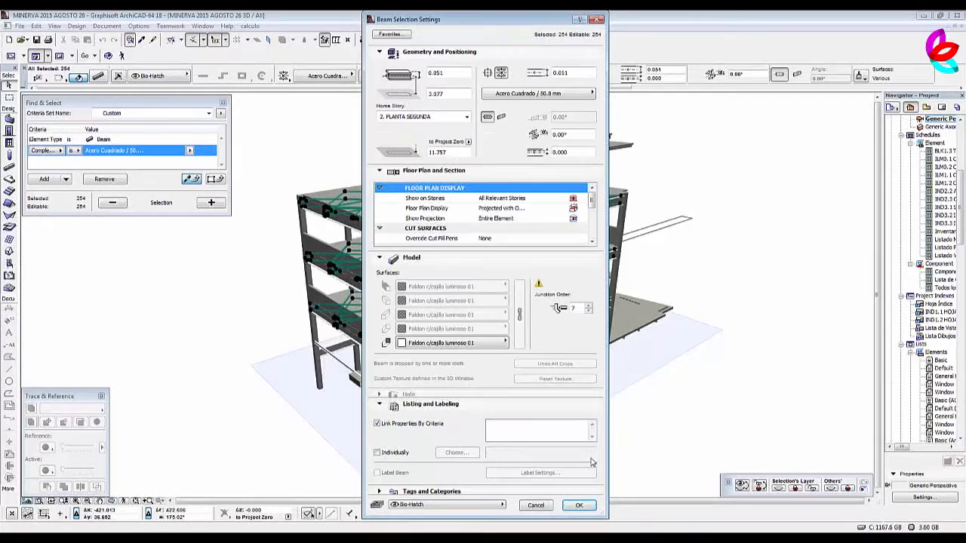
pyautogui.click(547, 507)
pyautogui.press('Escape')
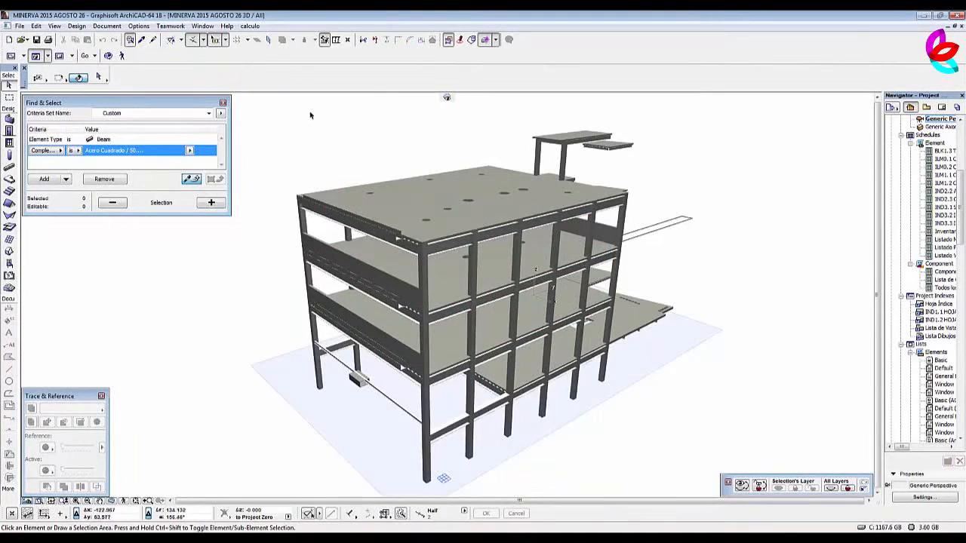
# Create a property object with a component linked to Minerva est's Viga de acero IR (IPR) de 152 x 102 mm, proportional with Volume.
pyautogui.click(244, 27)
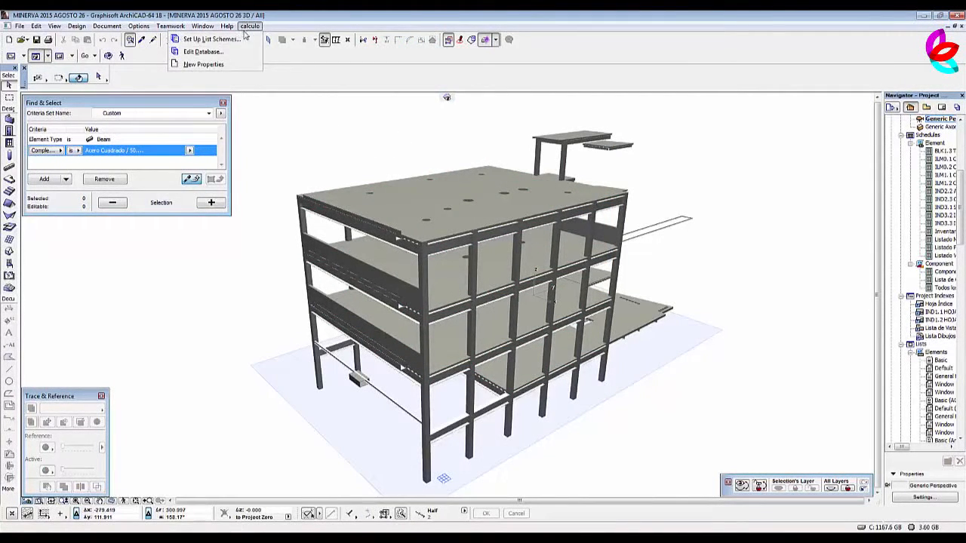
pyautogui.click(203, 64)
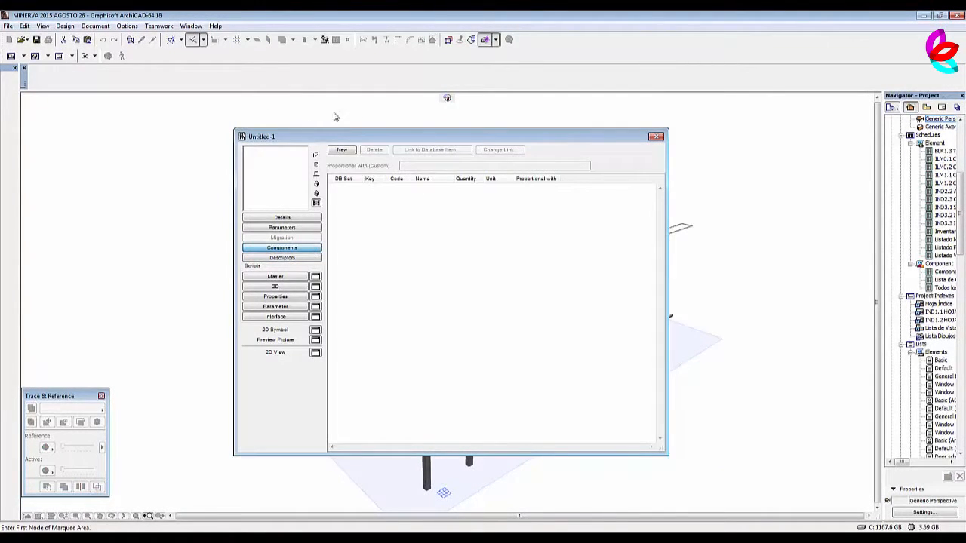
pyautogui.click(342, 151)
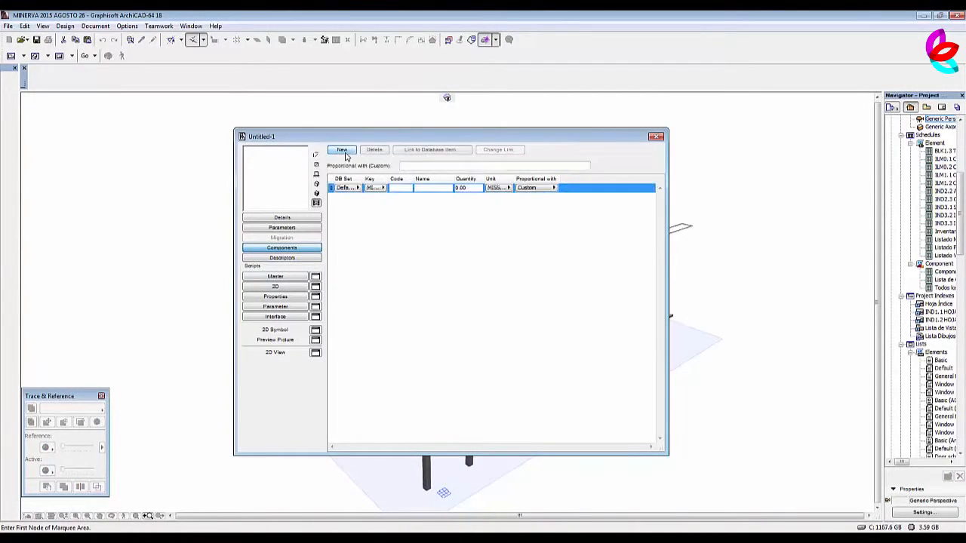
pyautogui.click(441, 151)
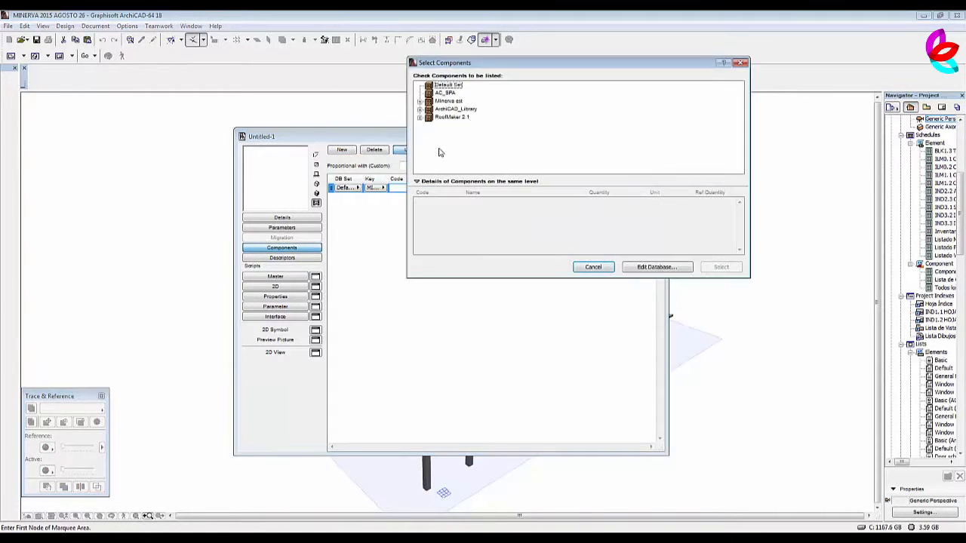
pyautogui.click(420, 101)
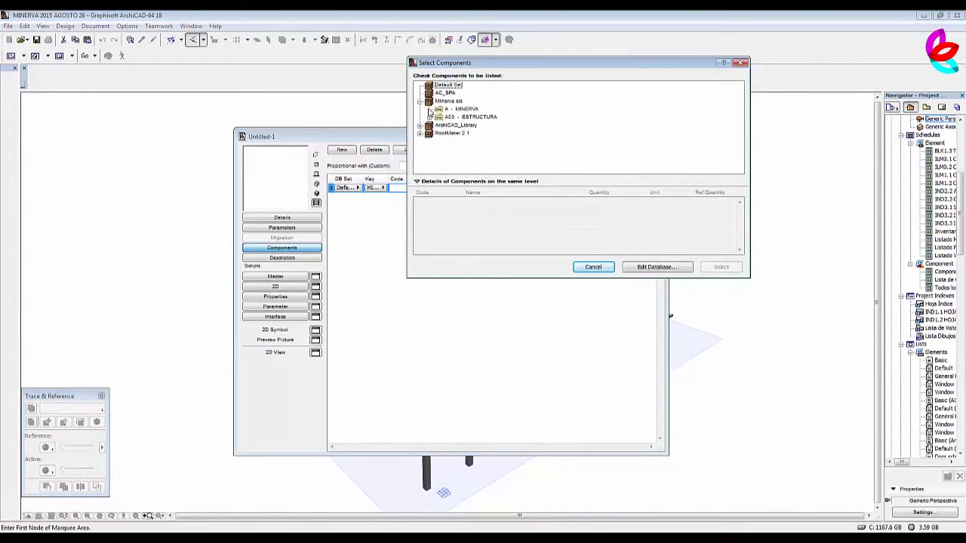
pyautogui.click(430, 118)
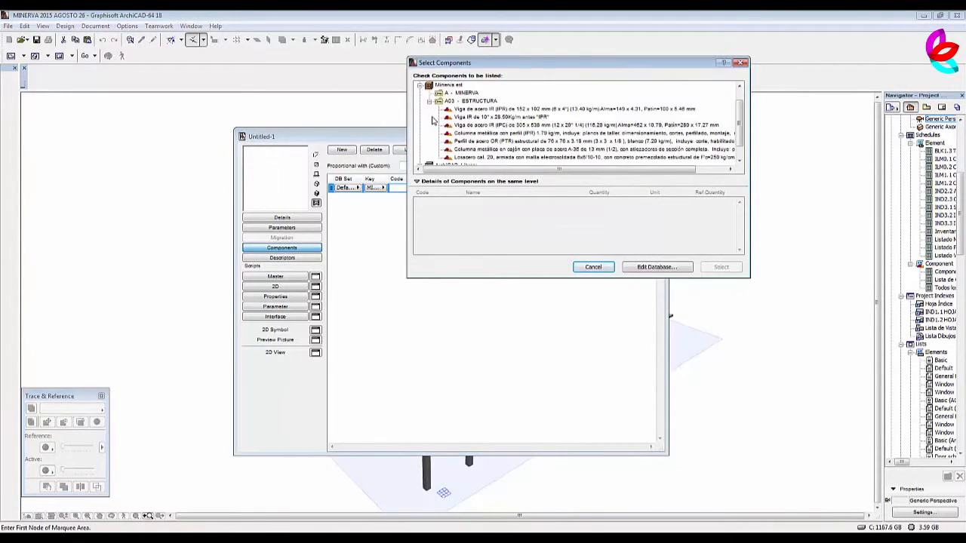
pyautogui.click(525, 110)
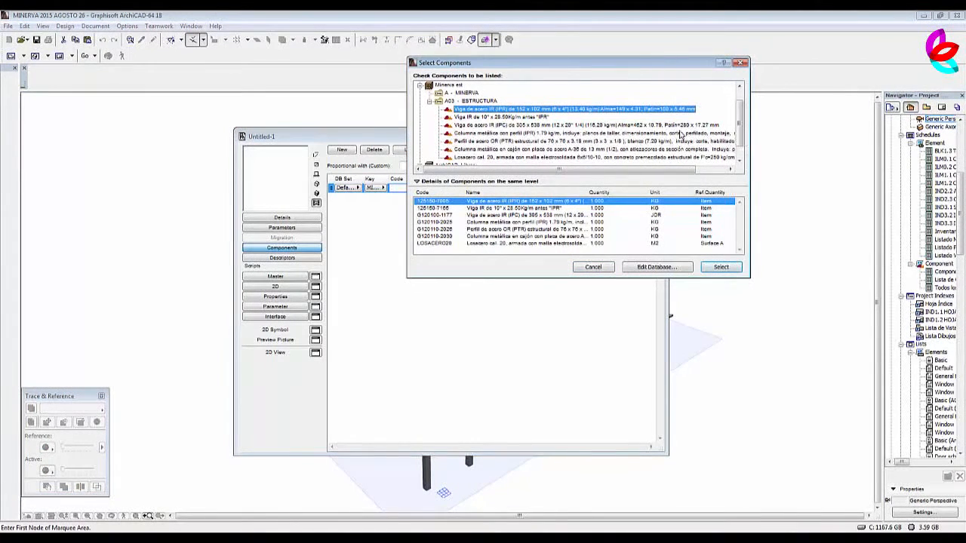
pyautogui.click(722, 267)
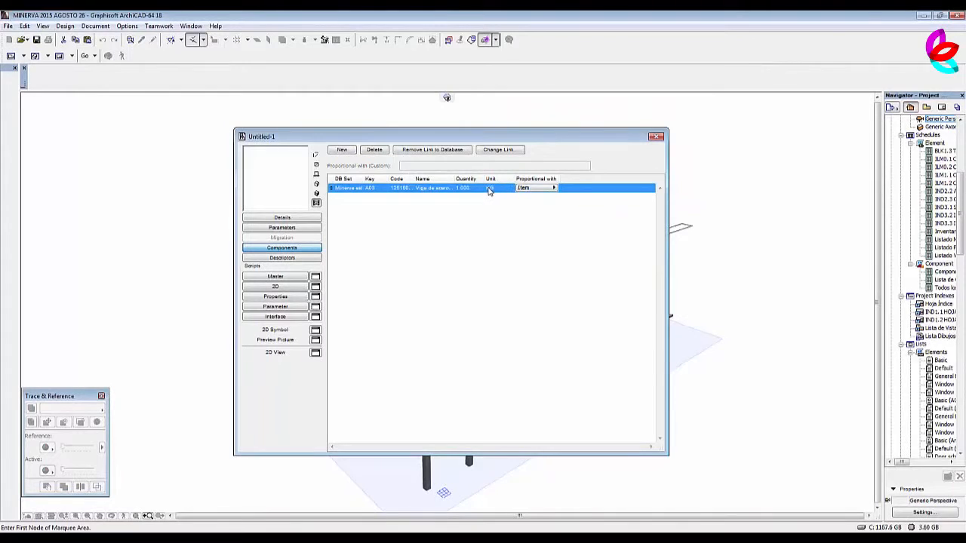
pyautogui.click(528, 189)
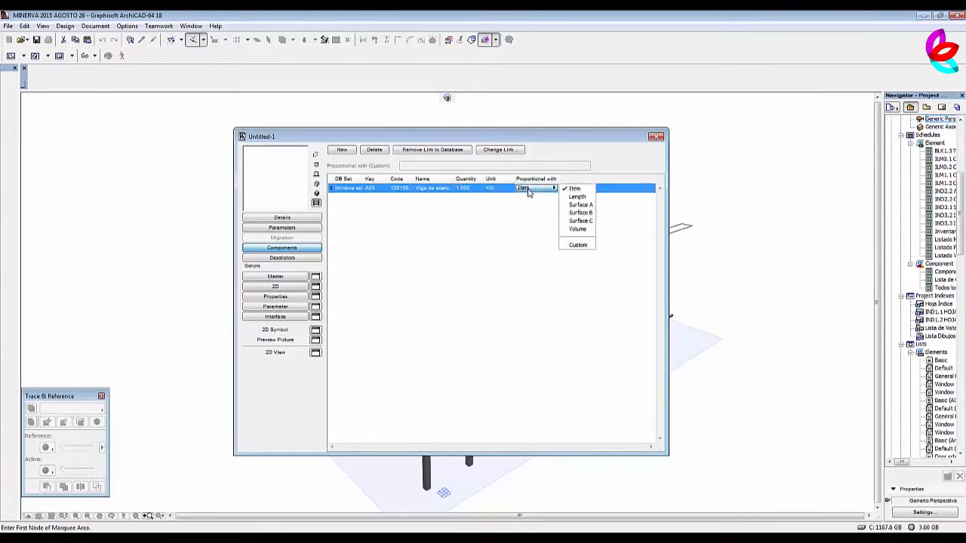
pyautogui.click(577, 229)
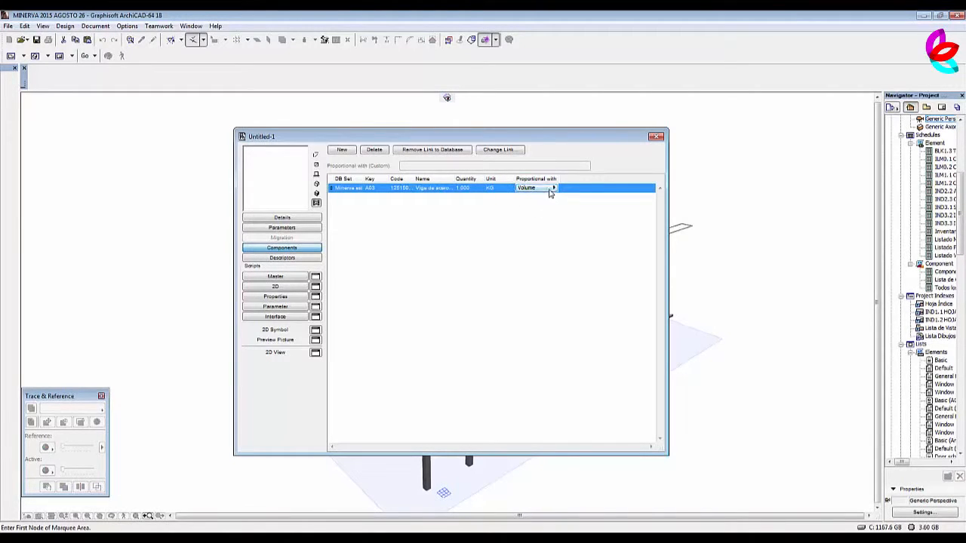
# Close the property object with saving and create a folder named estructura in the Embedded Library for it.
pyautogui.click(658, 137)
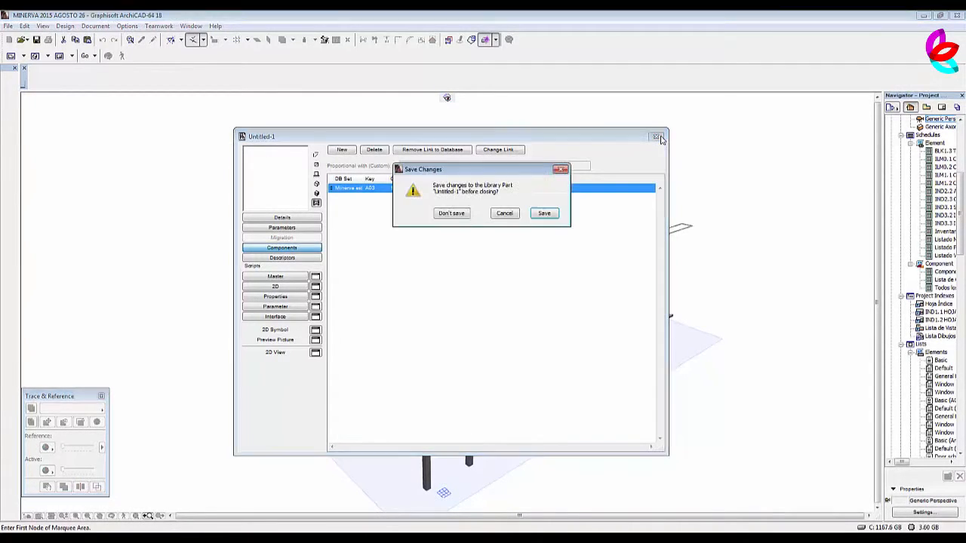
pyautogui.click(545, 214)
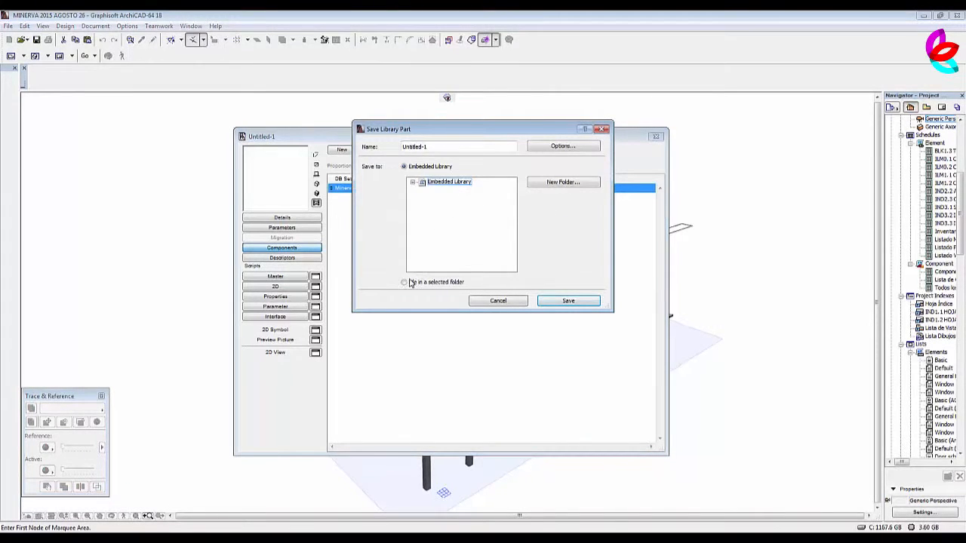
pyautogui.click(560, 184)
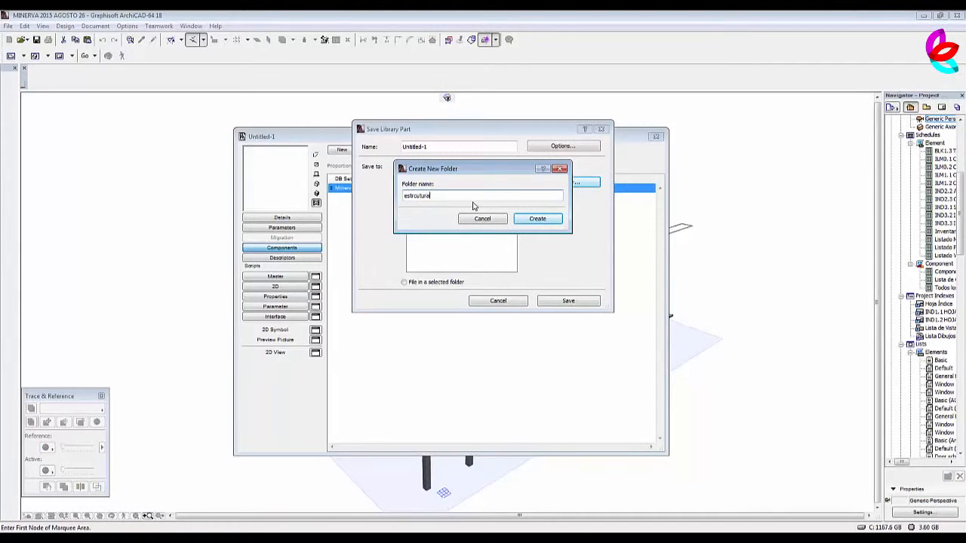
pyautogui.doubleClick(458, 198)
pyautogui.write('e')
pyautogui.doubleClick(453, 195)
pyautogui.write('e')
pyautogui.click(536, 219)
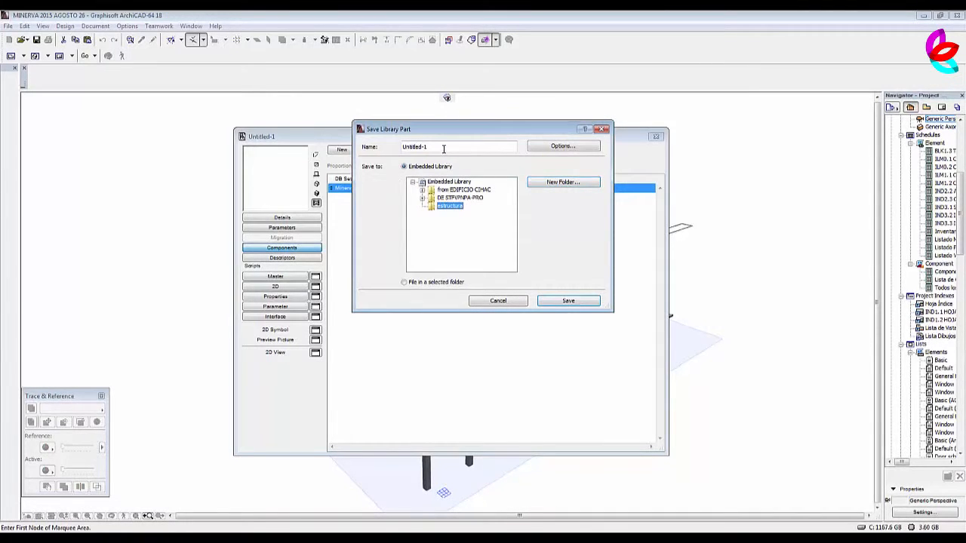
# Save the property object as Viga IR in the estructura folder and close its window.
pyautogui.moveTo(441, 146); pyautogui.dragTo(393, 148)
pyautogui.write('Viga IR')
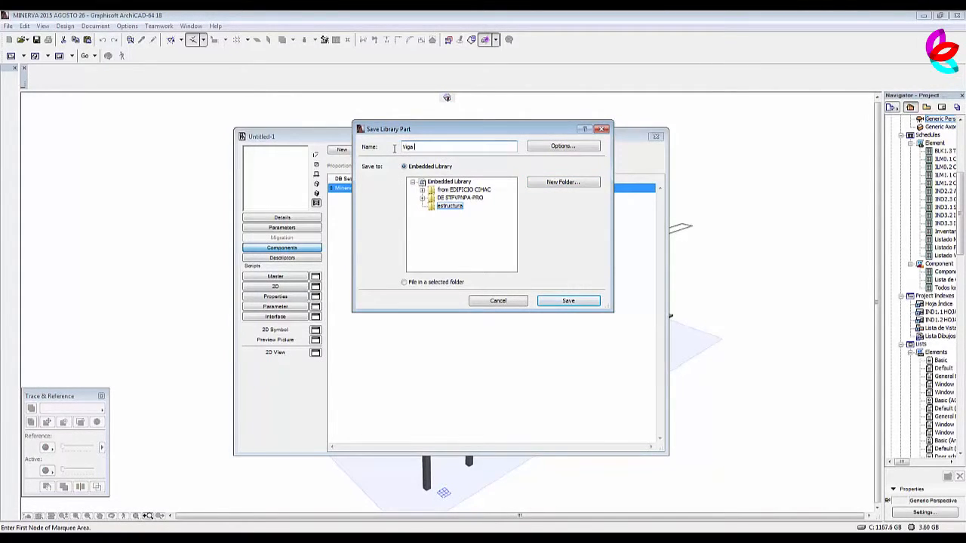
pyautogui.click(588, 302)
pyautogui.click(656, 137)
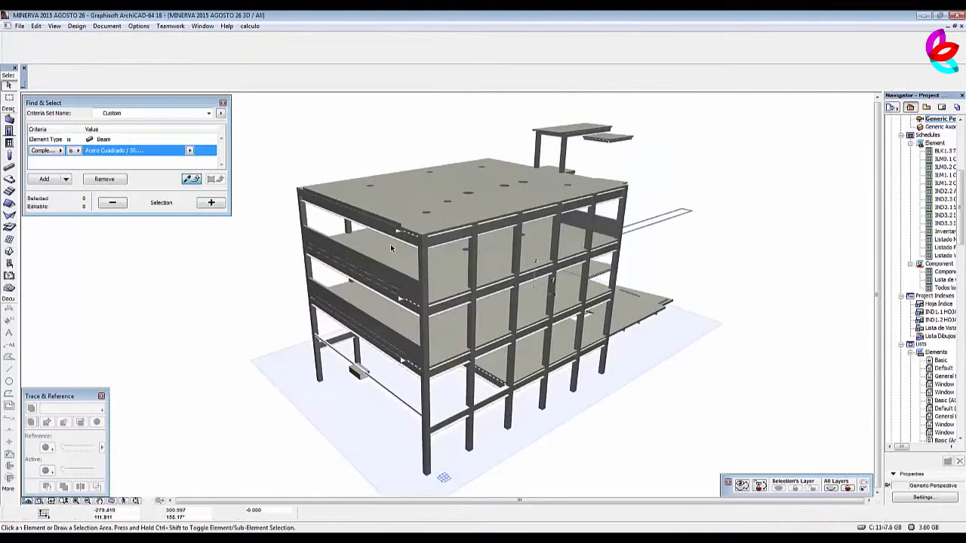
# Create another property object with a component linked to Viga IR de 10" x 28.50Kg/m from A03 - ESTRUCTURA, proportional with Volume.
pyautogui.click(255, 28)
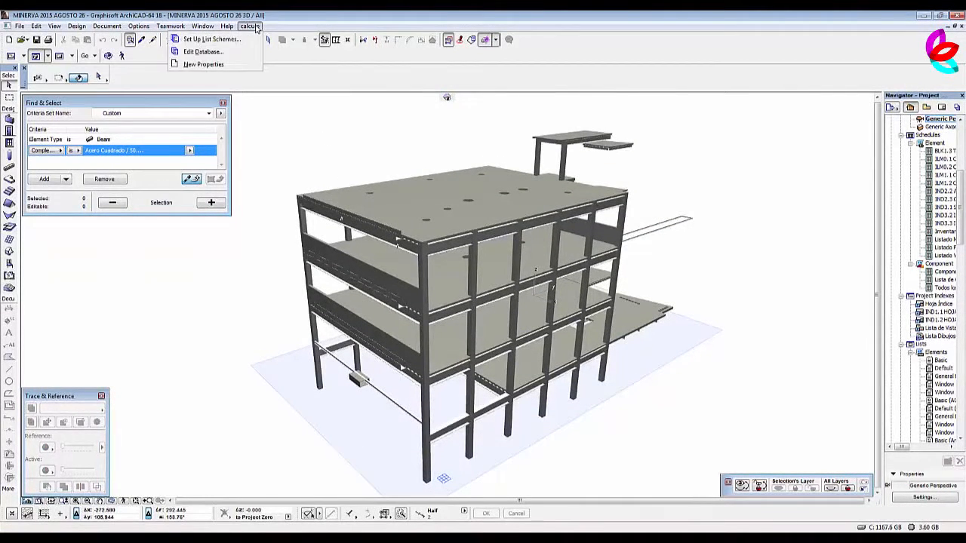
pyautogui.click(211, 65)
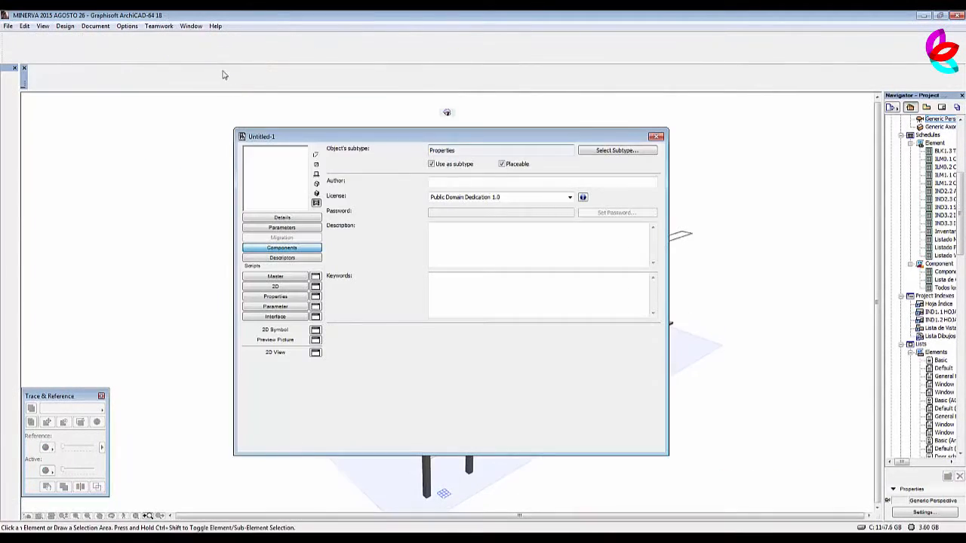
pyautogui.click(293, 259)
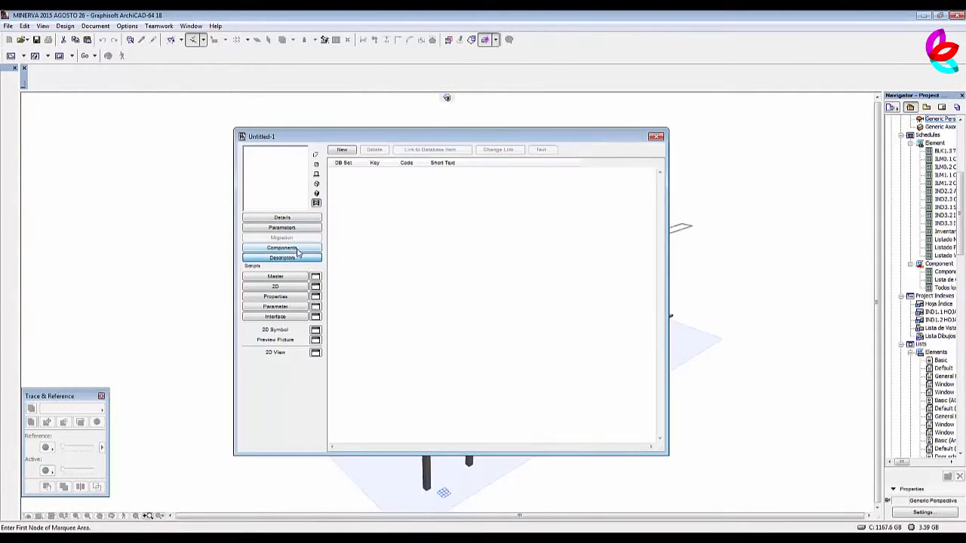
pyautogui.click(299, 249)
pyautogui.click(347, 151)
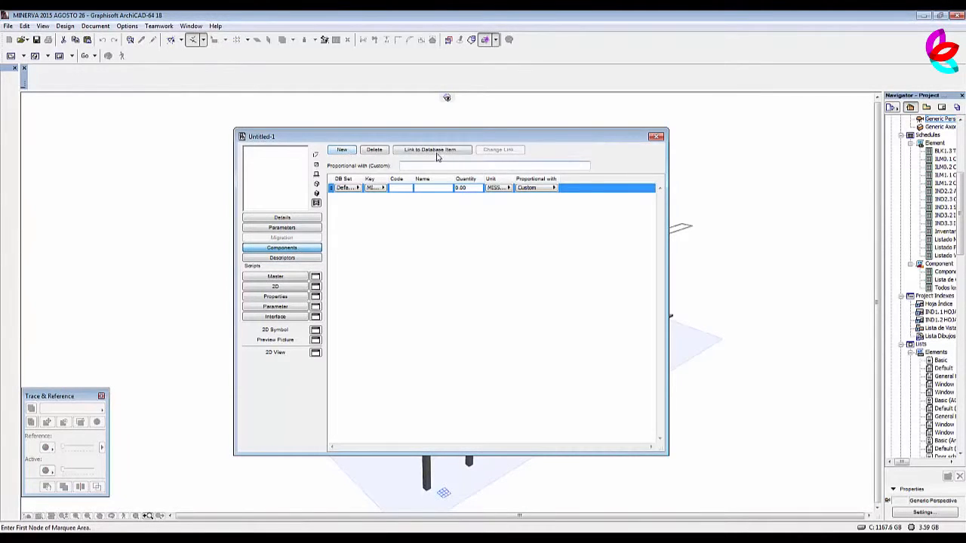
pyautogui.click(436, 150)
pyautogui.click(420, 102)
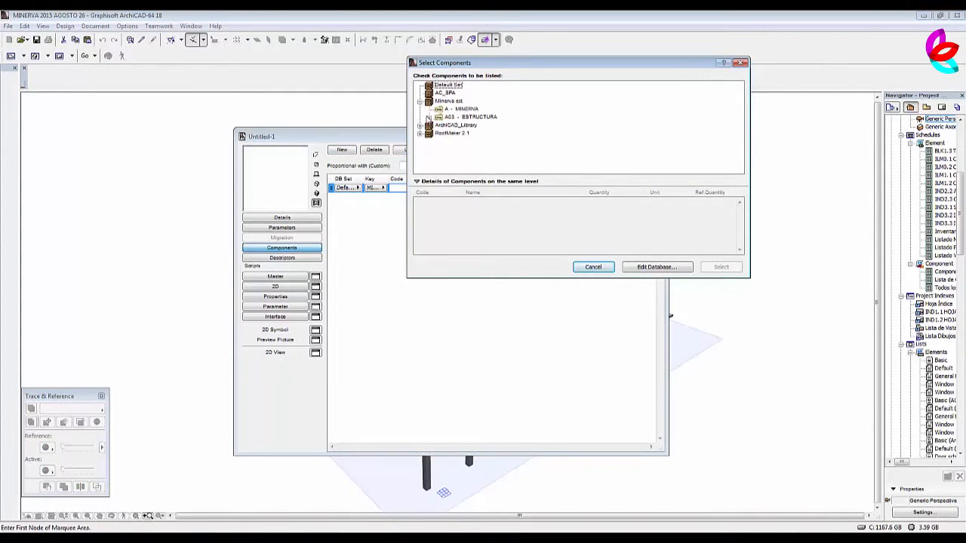
pyautogui.click(428, 117)
pyautogui.click(498, 118)
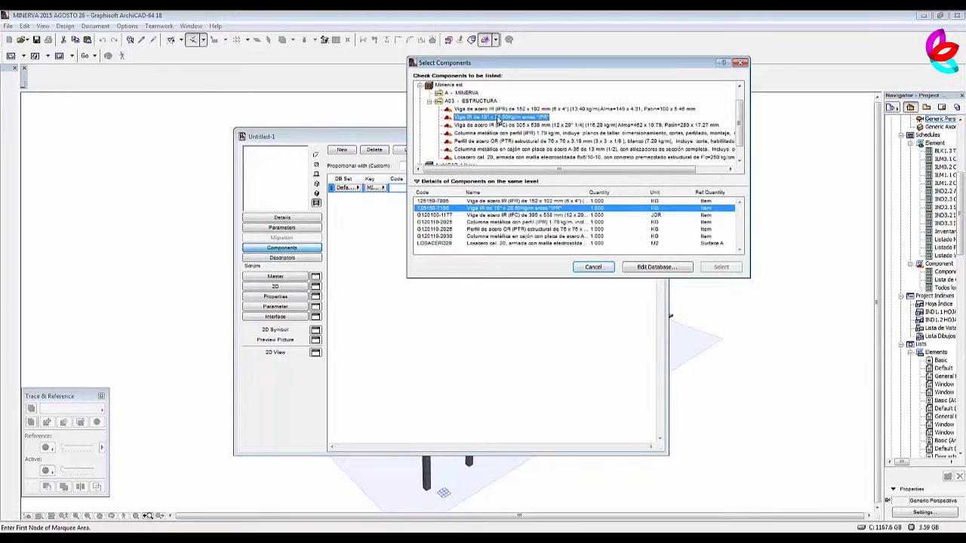
pyautogui.click(722, 268)
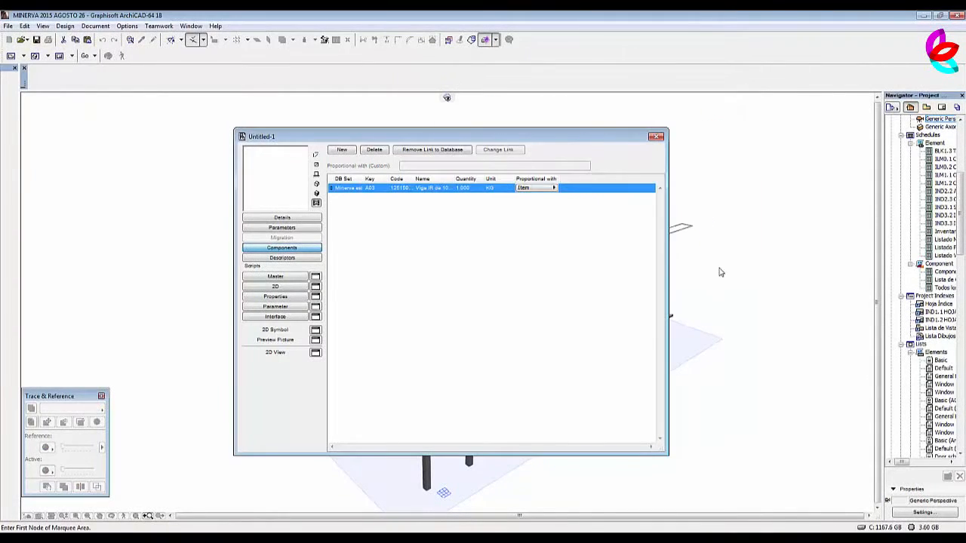
pyautogui.click(543, 189)
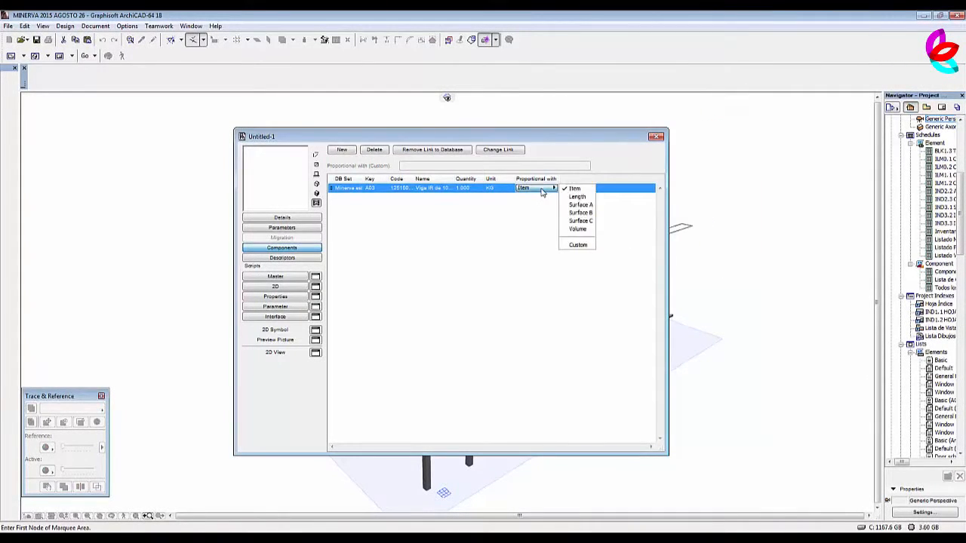
pyautogui.click(577, 229)
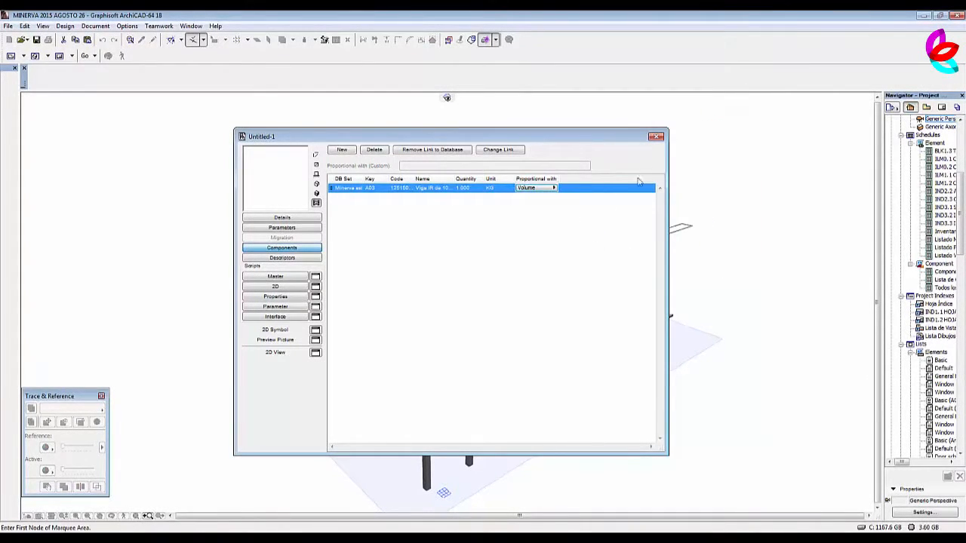
# Close the second property object and save it as Viga IPR in the Embedded Library's estructura folder.
pyautogui.click(658, 139)
pyautogui.press('Return')
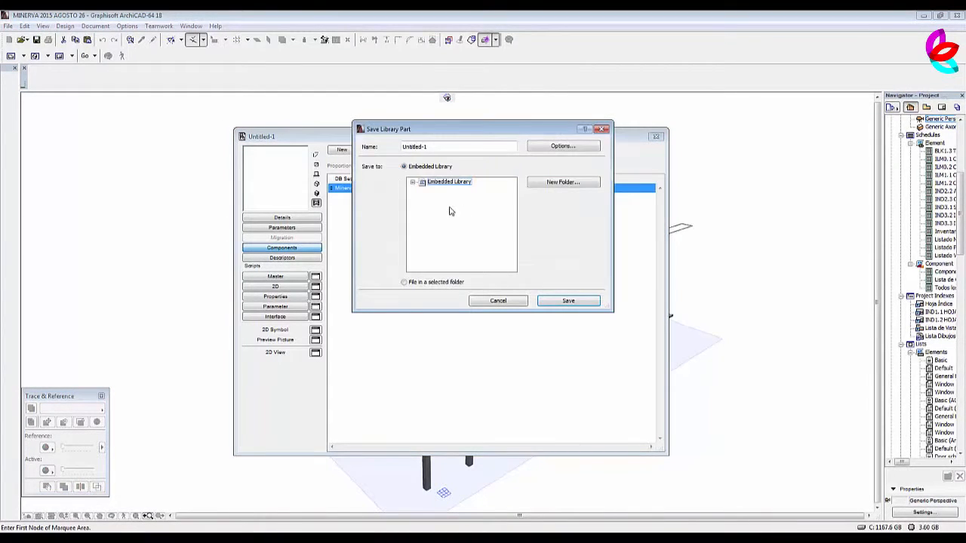
pyautogui.click(413, 183)
pyautogui.click(449, 198)
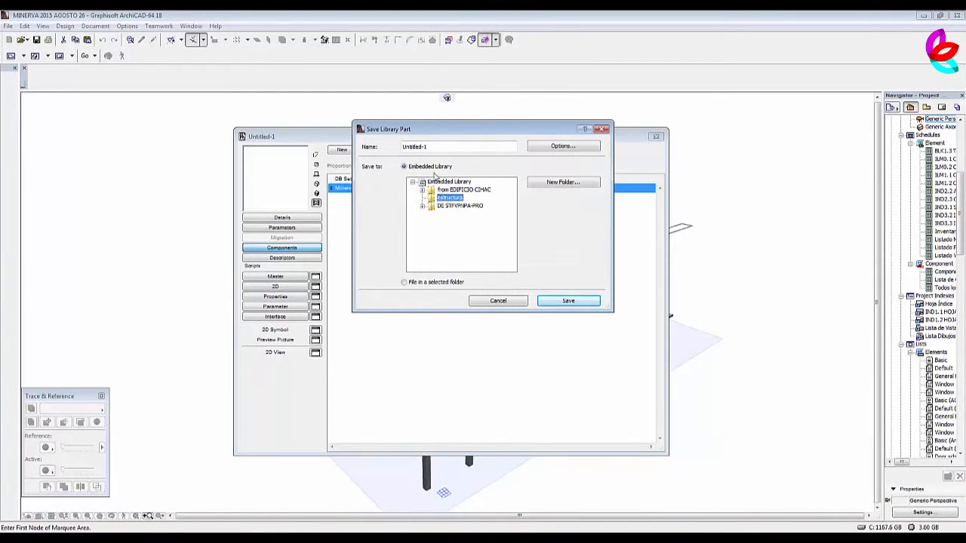
pyautogui.click(429, 148)
pyautogui.moveTo(430, 148); pyautogui.dragTo(394, 149)
pyautogui.write('Vig')
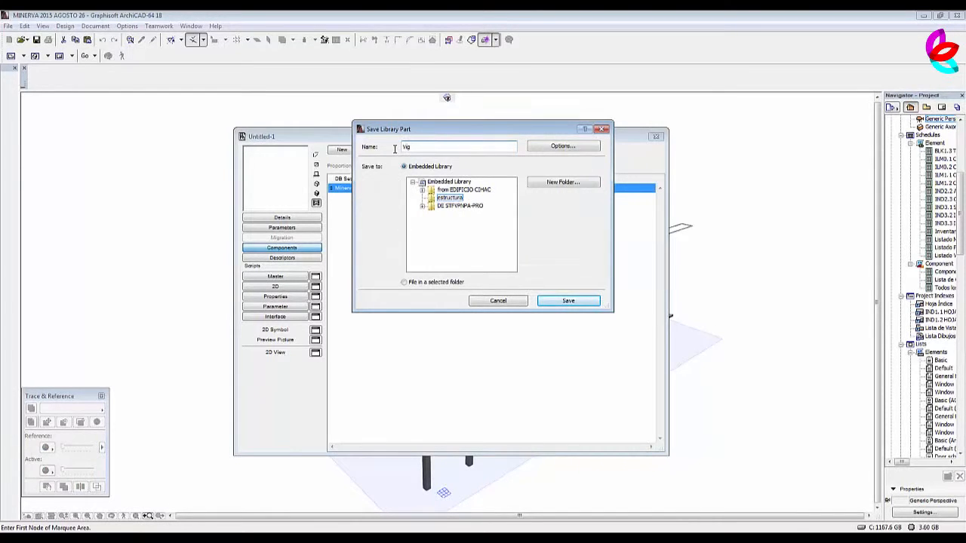
pyautogui.write('a IPR')
pyautogui.click(568, 301)
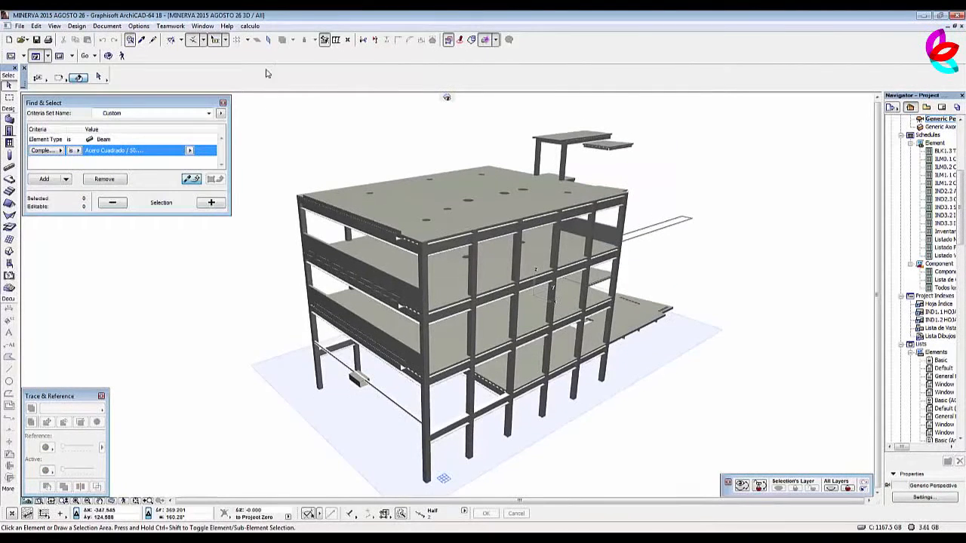
# Create a property object with a component linked to Viga de acero IR (IPC) de 305 x 538 mm from A03 - ESTRUCTURA, proportional with Volume.
pyautogui.click(250, 31)
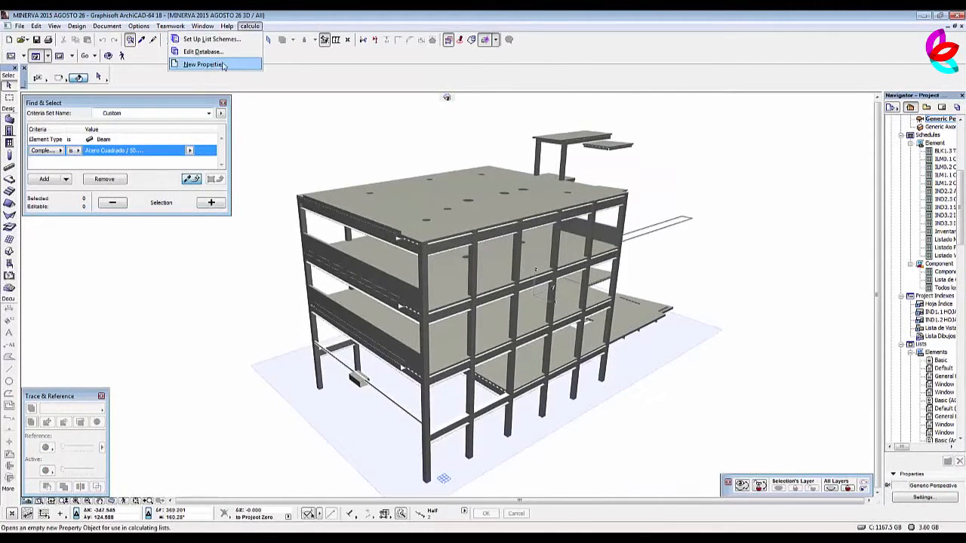
pyautogui.click(245, 64)
pyautogui.click(310, 249)
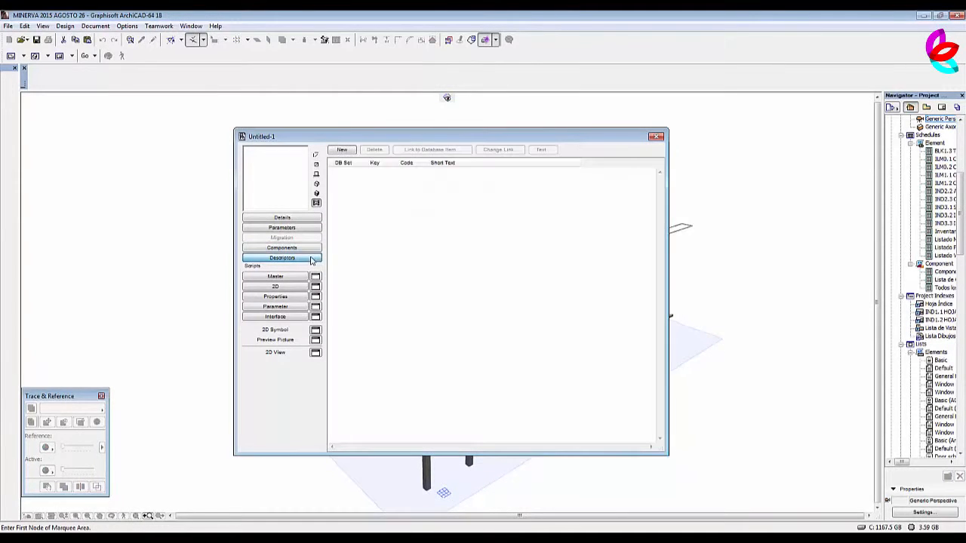
pyautogui.click(342, 150)
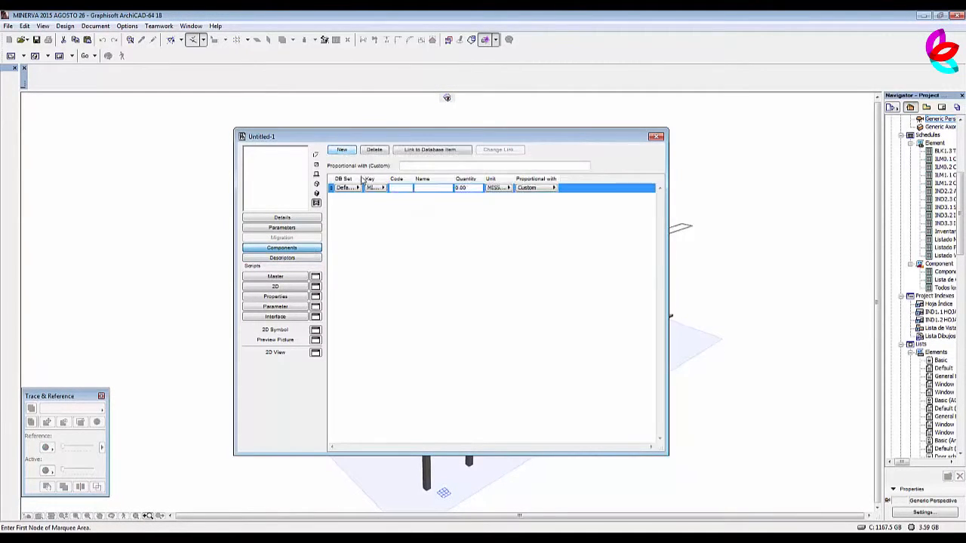
pyautogui.click(427, 149)
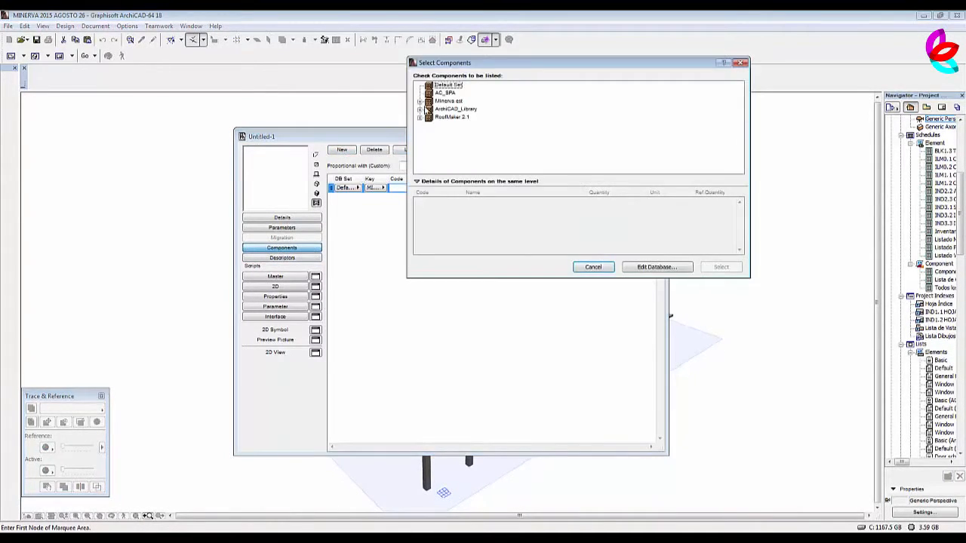
pyautogui.click(420, 101)
pyautogui.click(432, 118)
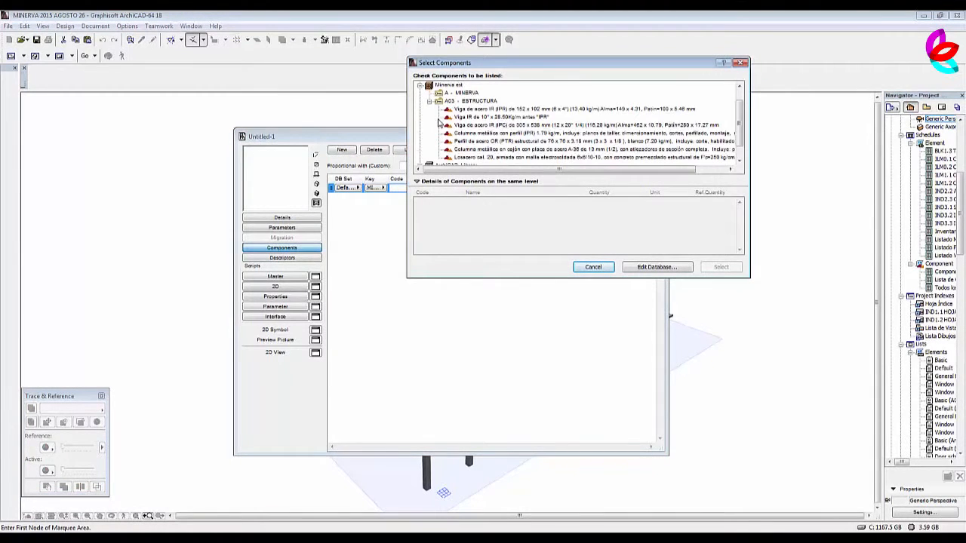
pyautogui.click(521, 125)
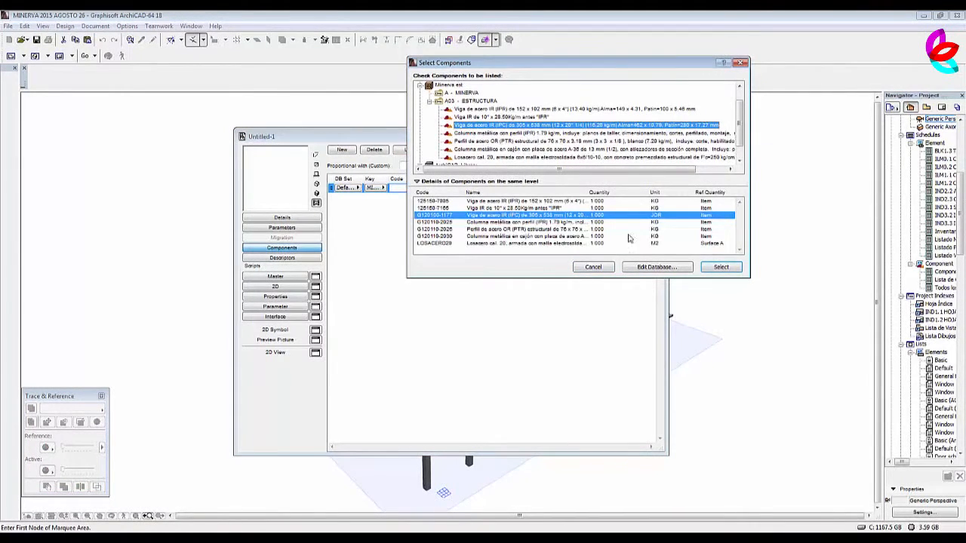
pyautogui.click(721, 268)
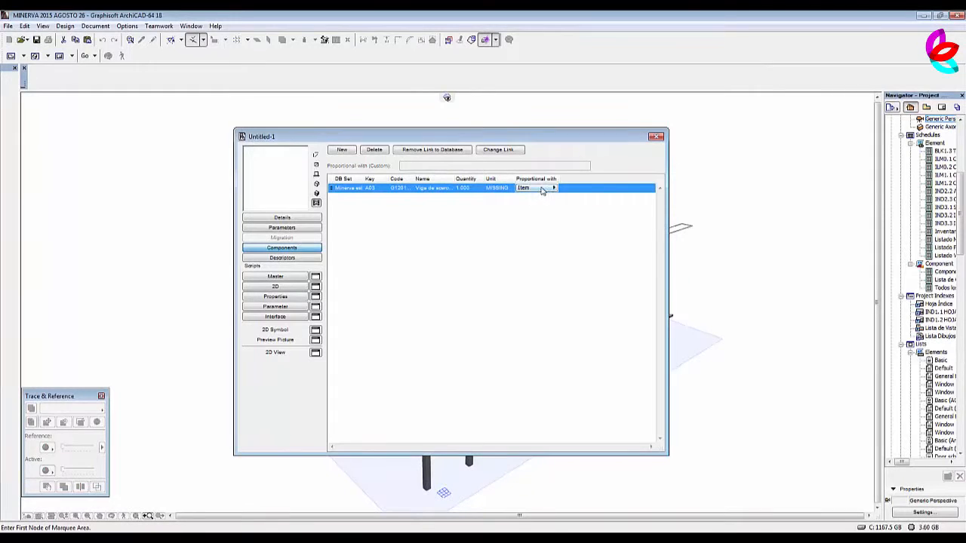
pyautogui.click(541, 190)
pyautogui.click(581, 231)
# Close the IPC beam property object and save it as Viga IPC in the Embedded Library's estructura folder.
pyautogui.click(658, 141)
pyautogui.click(557, 212)
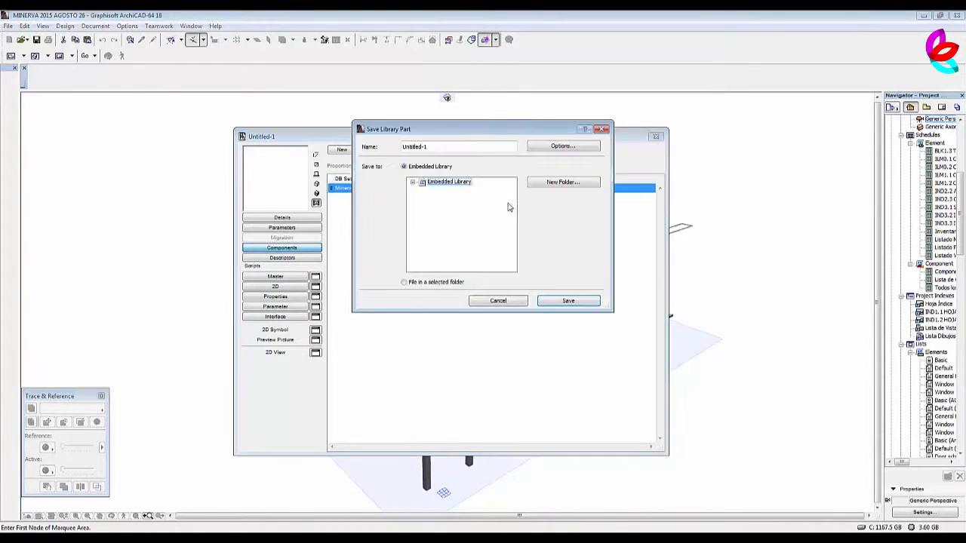
pyautogui.doubleClick(431, 183)
pyautogui.click(450, 199)
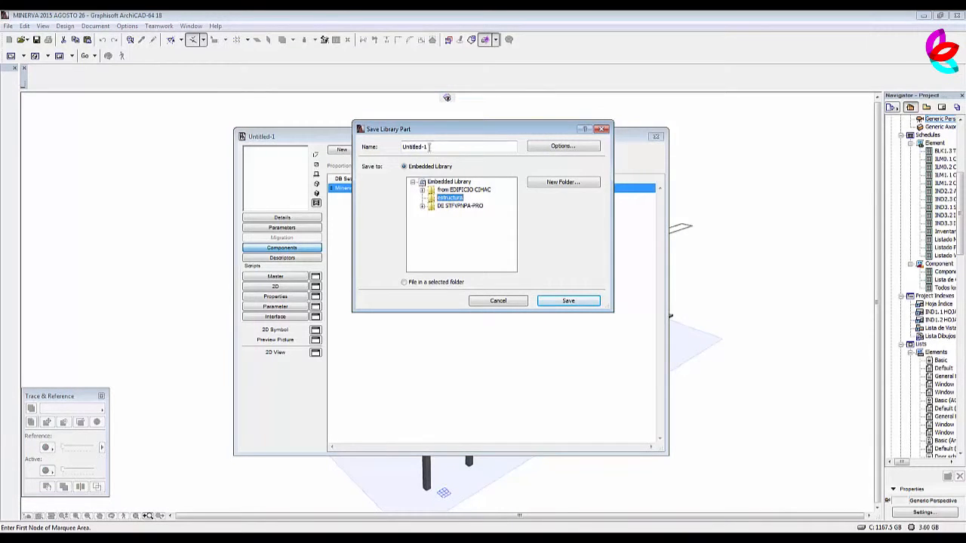
pyautogui.moveTo(429, 147); pyautogui.dragTo(401, 147)
pyautogui.write('Viga IPC')
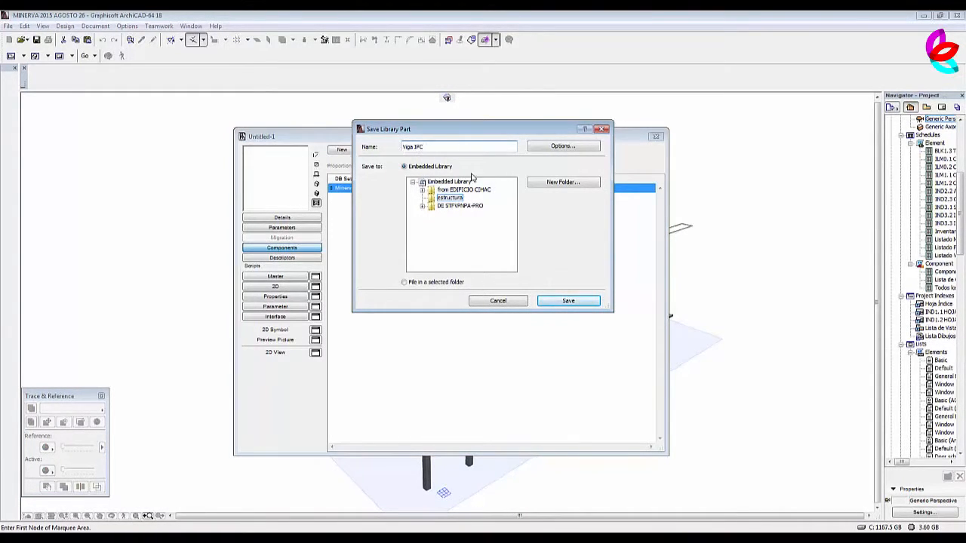
pyautogui.click(567, 300)
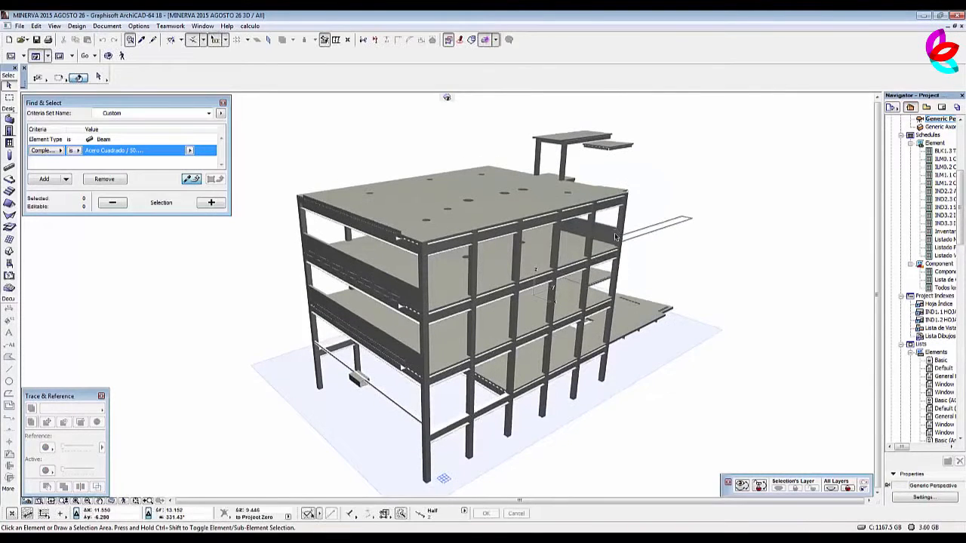
# Create a property object with a component linked to Columna metálica con perfil (IPR) 1.79 kg/m from A03 - ESTRUCTURA, proportional with Volume.
pyautogui.click(250, 26)
pyautogui.click(264, 65)
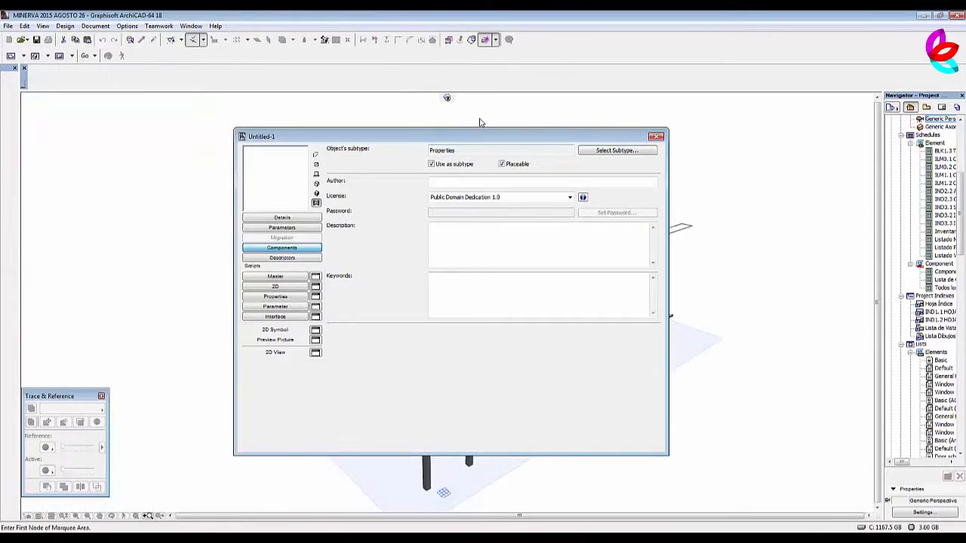
pyautogui.click(285, 250)
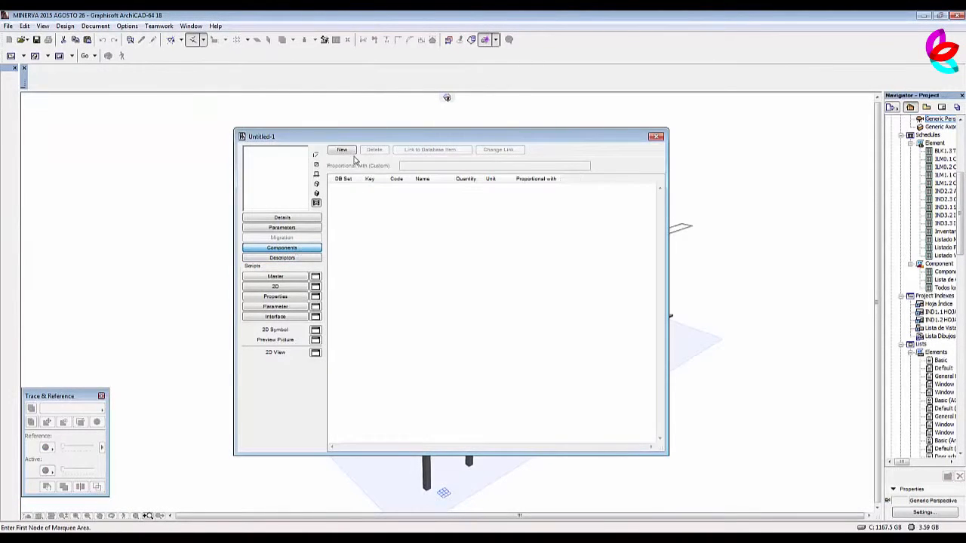
pyautogui.click(345, 151)
pyautogui.click(422, 151)
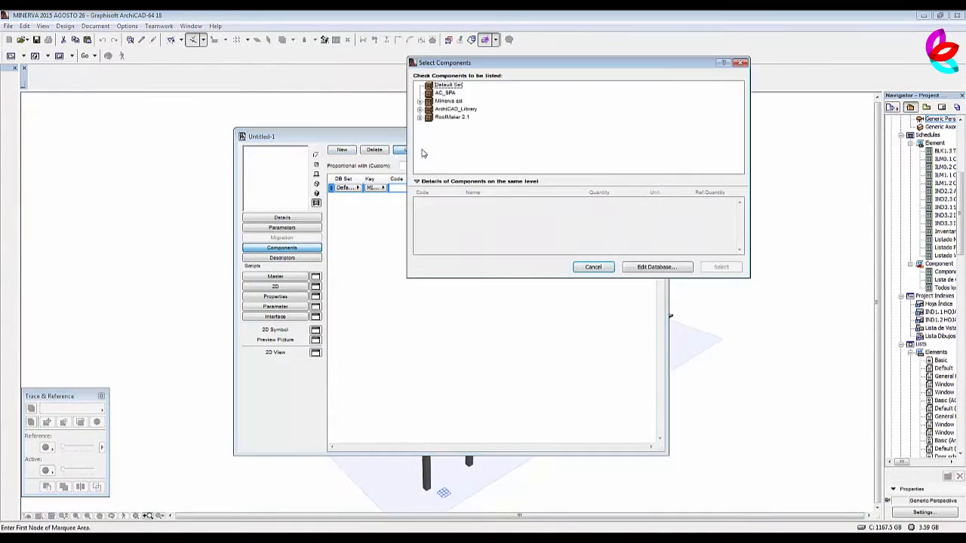
pyautogui.click(419, 101)
pyautogui.click(429, 117)
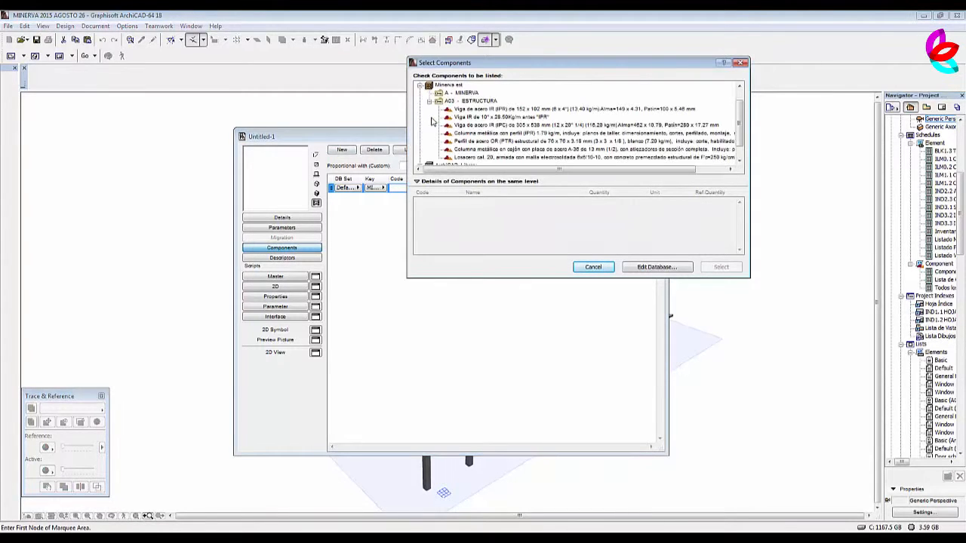
pyautogui.click(496, 132)
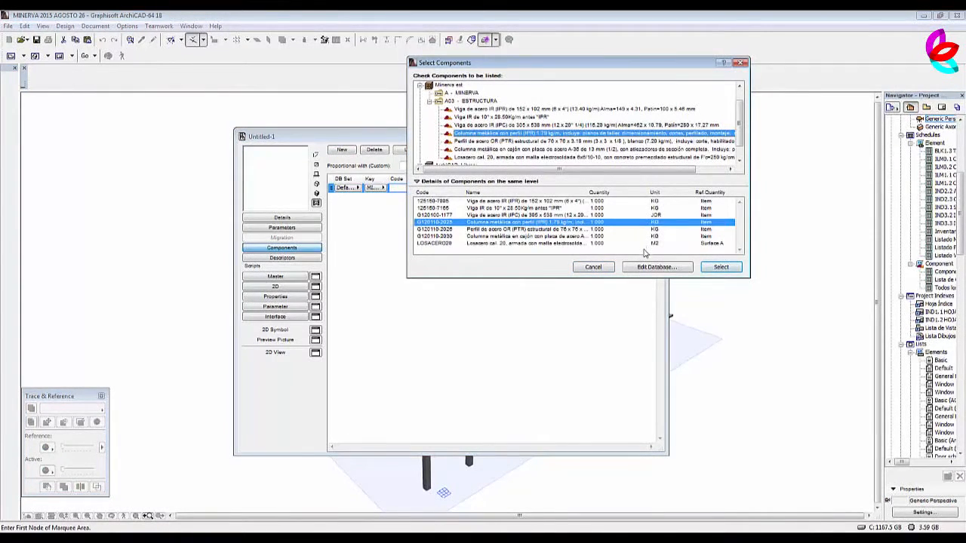
pyautogui.click(722, 268)
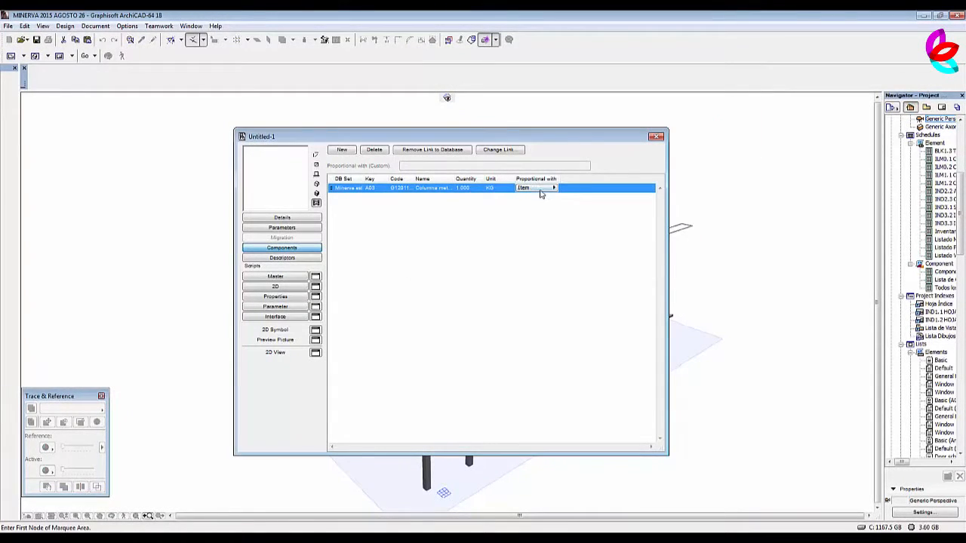
pyautogui.click(540, 192)
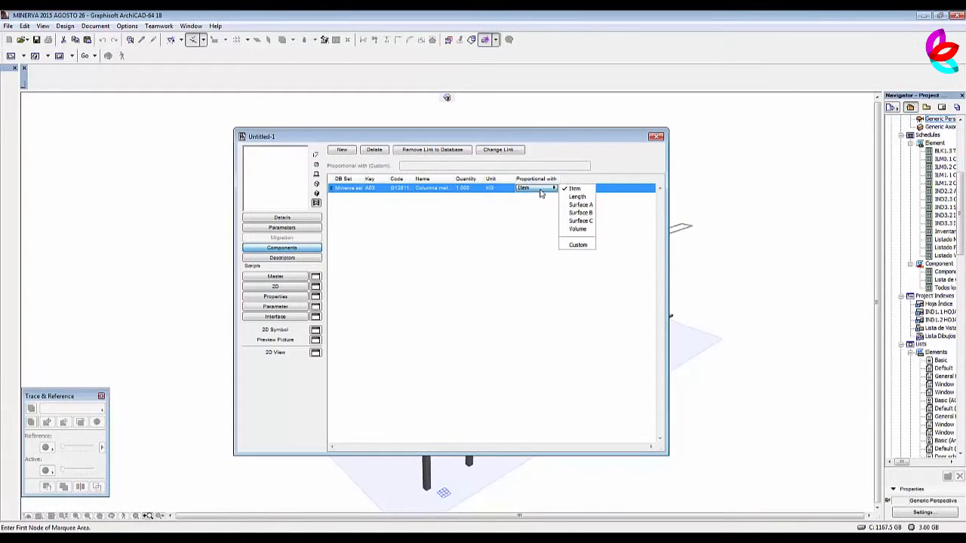
pyautogui.click(580, 229)
# Close the column property object and save it as Columna IPR in the Embedded Library's estructura folder.
pyautogui.click(656, 137)
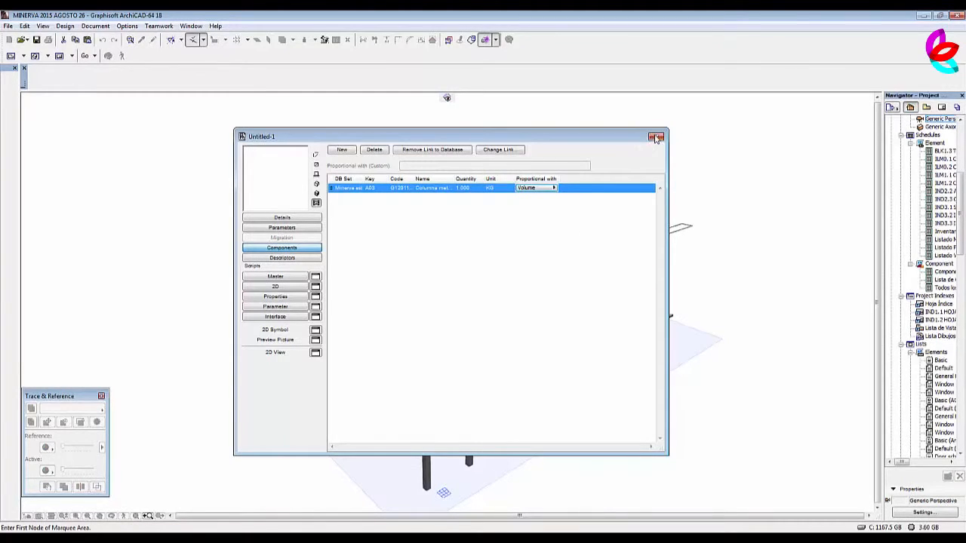
pyautogui.press('Return')
pyautogui.click(414, 182)
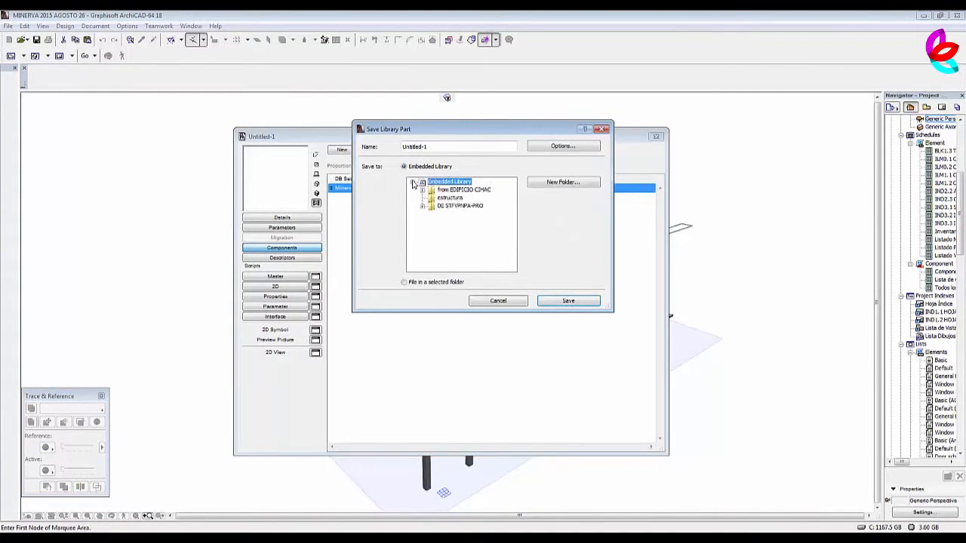
pyautogui.click(449, 198)
pyautogui.moveTo(453, 147); pyautogui.dragTo(385, 150)
pyautogui.write('c')
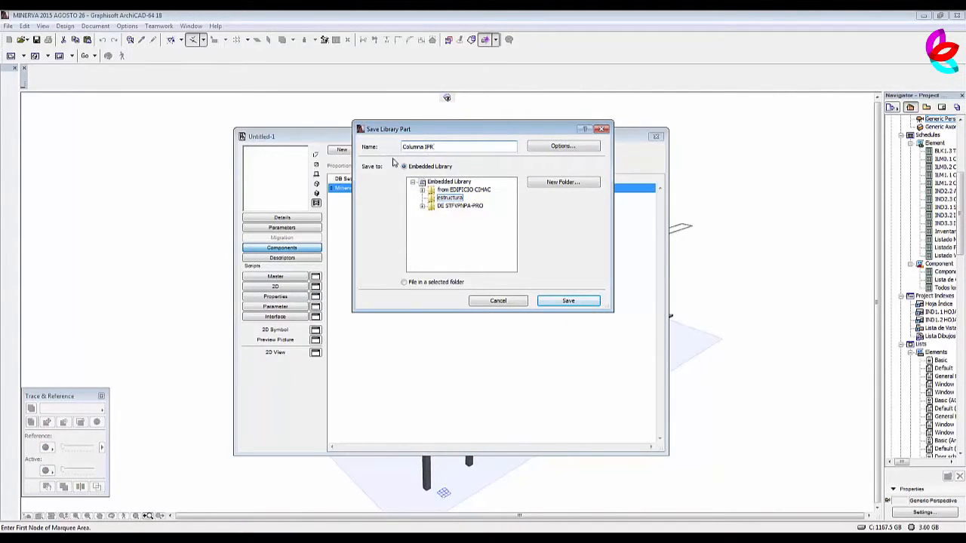
pyautogui.click(578, 301)
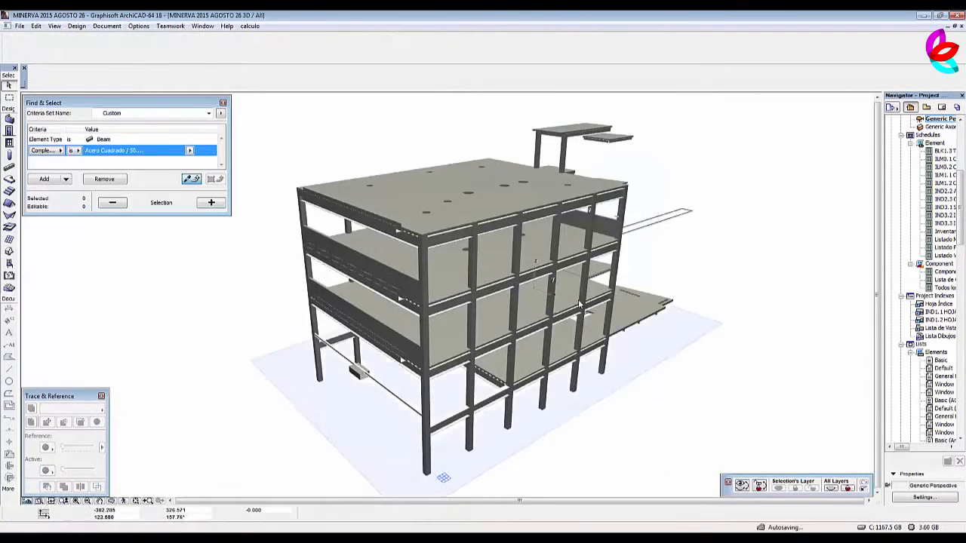
# Create a property object with a component linked to Perfil de acero OR (PTR) estructural de 76 x 76 x 3.18 mm, proportional with Volume.
pyautogui.click(250, 26)
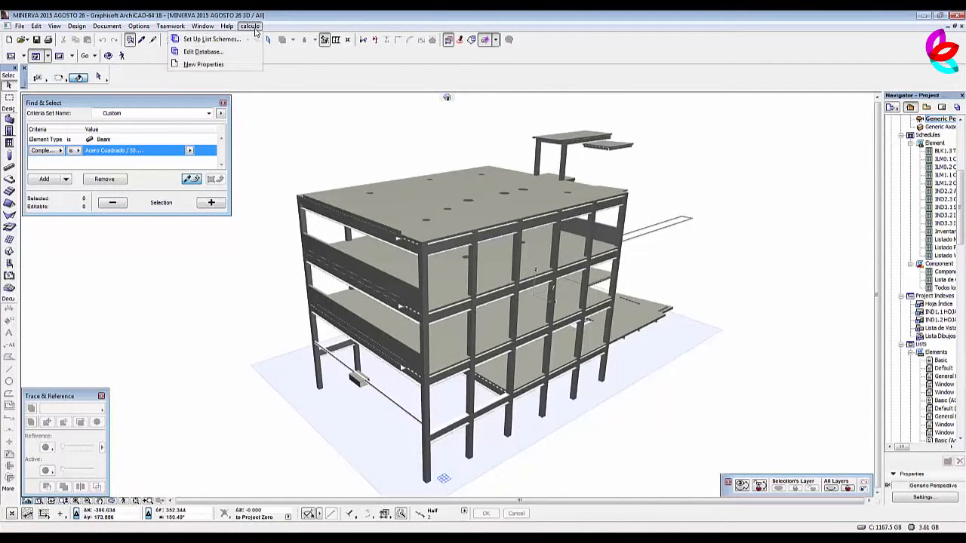
pyautogui.click(231, 64)
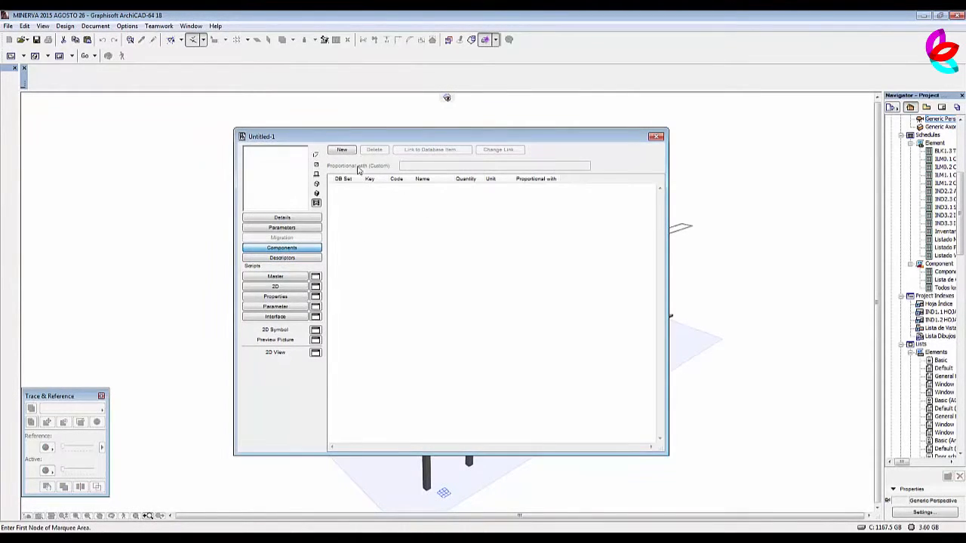
pyautogui.click(342, 151)
pyautogui.click(431, 150)
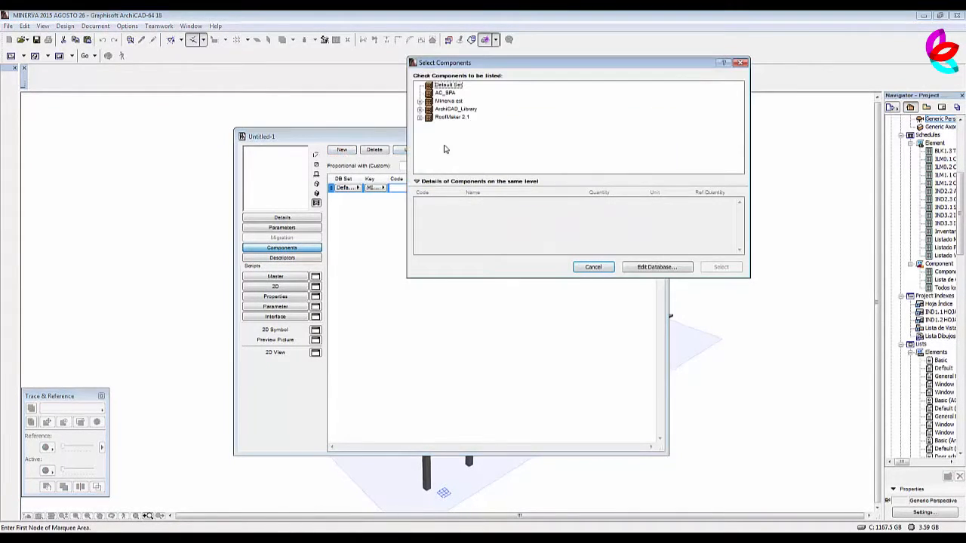
pyautogui.click(420, 111)
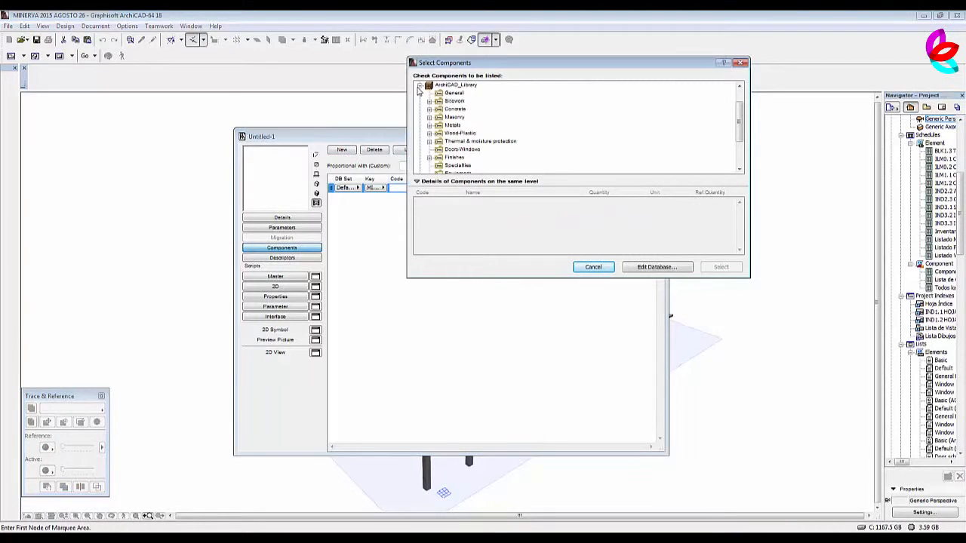
pyautogui.click(421, 89)
pyautogui.click(419, 101)
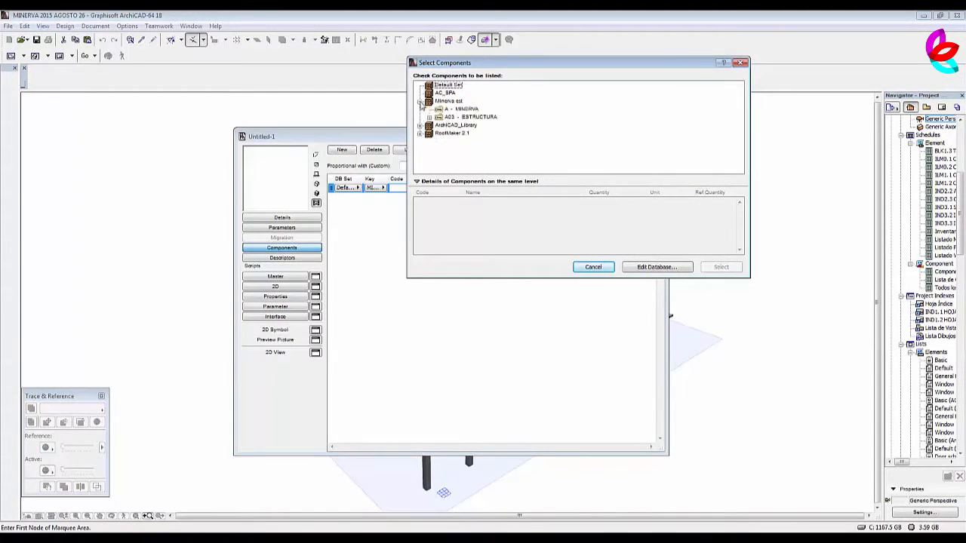
pyautogui.click(430, 117)
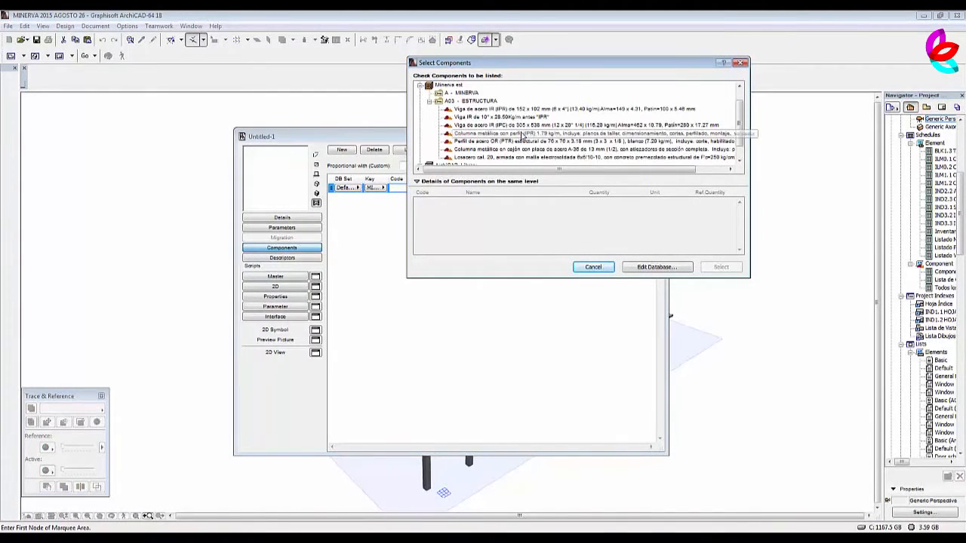
pyautogui.click(483, 141)
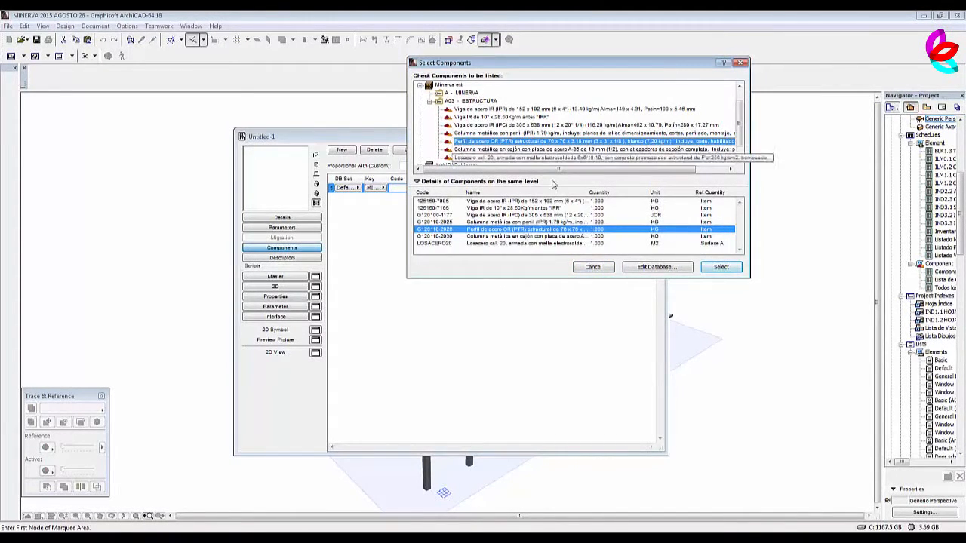
pyautogui.click(729, 272)
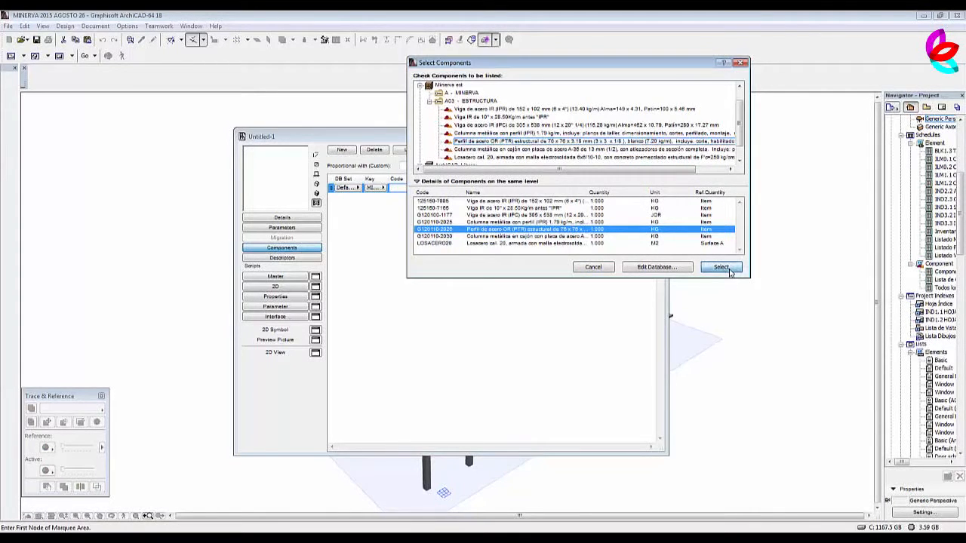
pyautogui.click(541, 190)
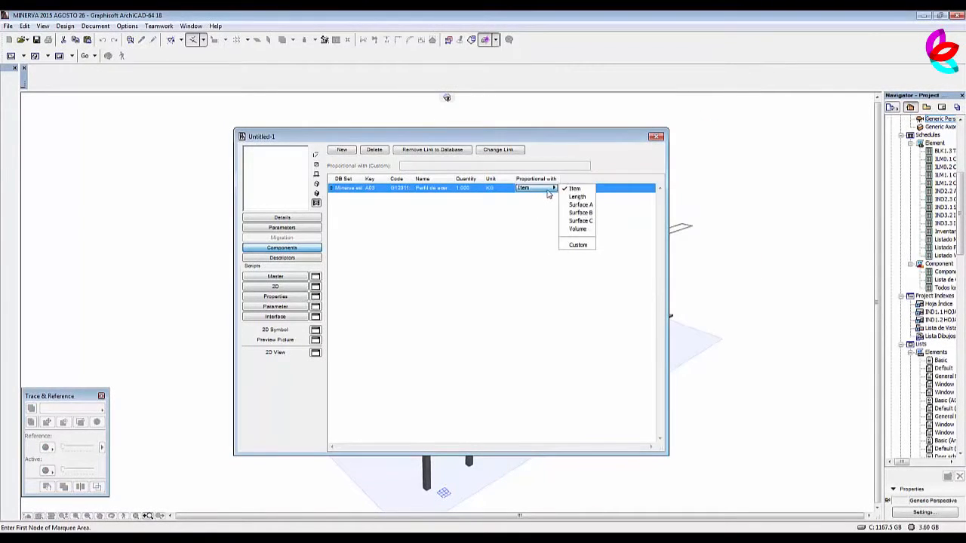
pyautogui.click(575, 228)
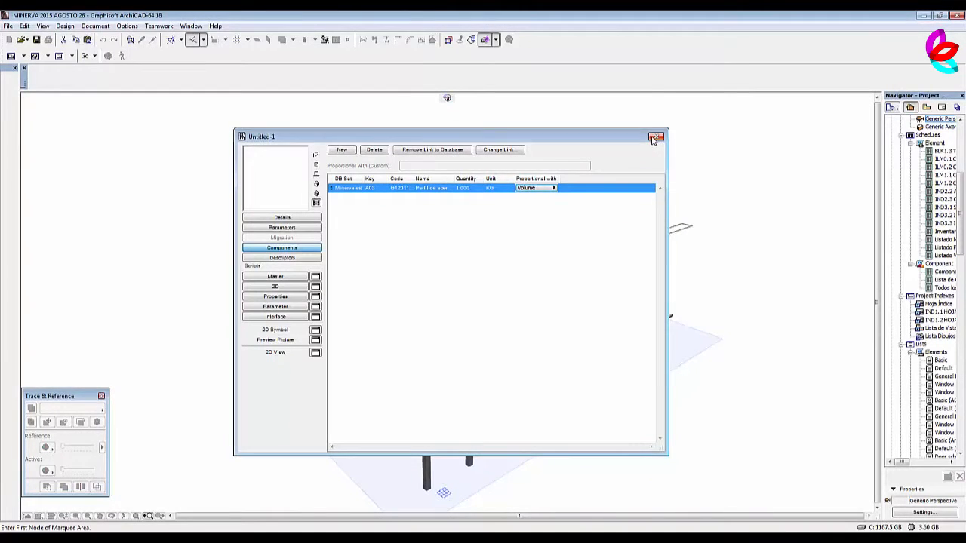
# Close the PTR profile property object and save it as Cuadrado 2 in the Embedded Library's estructura folder.
pyautogui.click(653, 138)
pyautogui.click(546, 214)
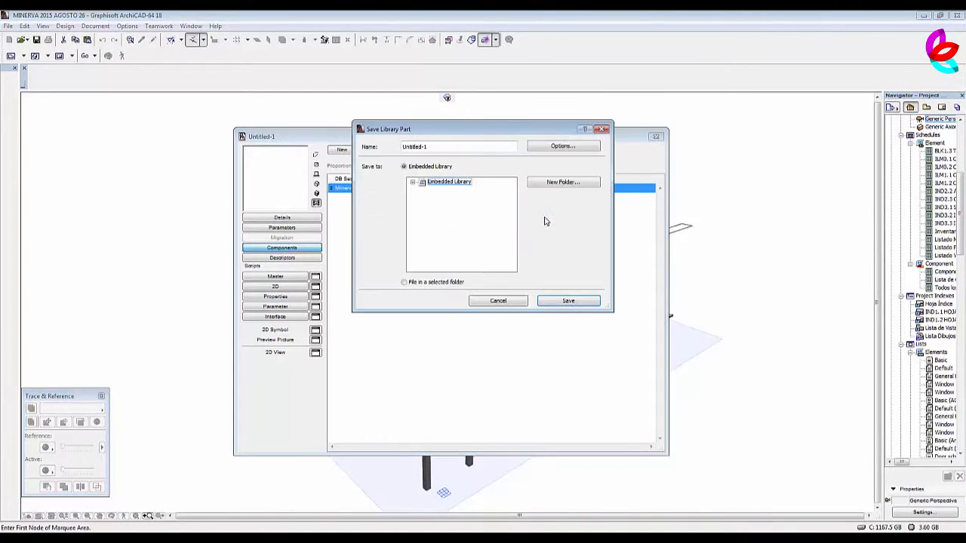
pyautogui.click(413, 182)
pyautogui.click(448, 197)
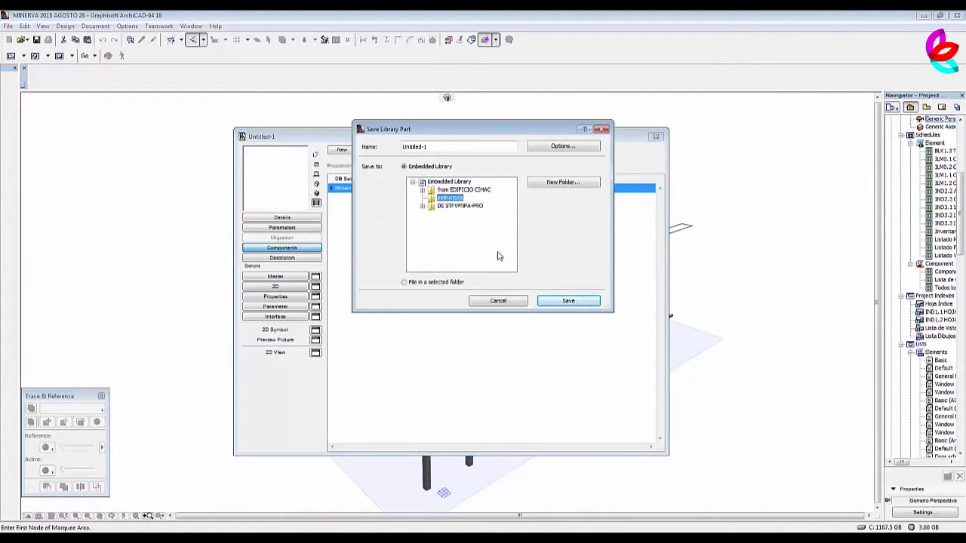
pyautogui.moveTo(457, 150); pyautogui.dragTo(396, 150)
pyautogui.write('Cuadrado 2')
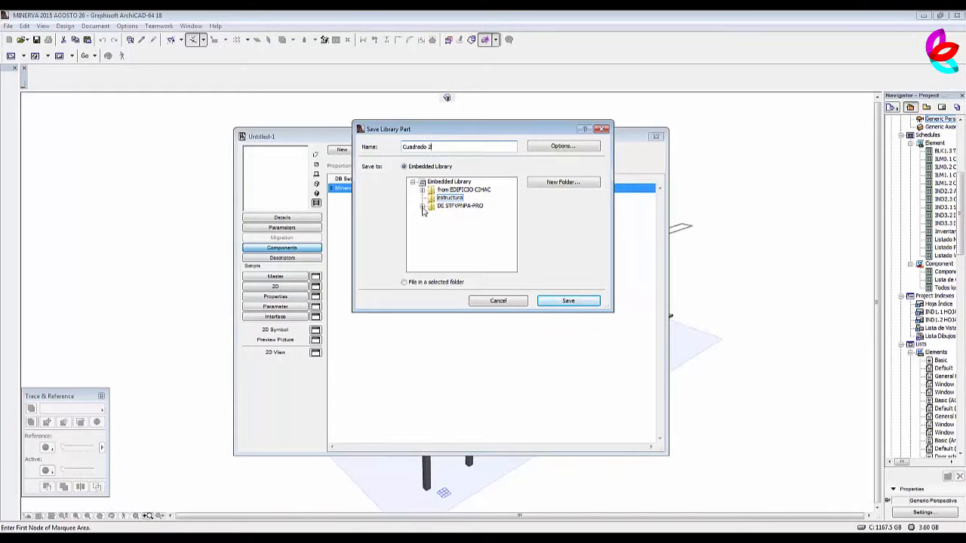
pyautogui.click(568, 301)
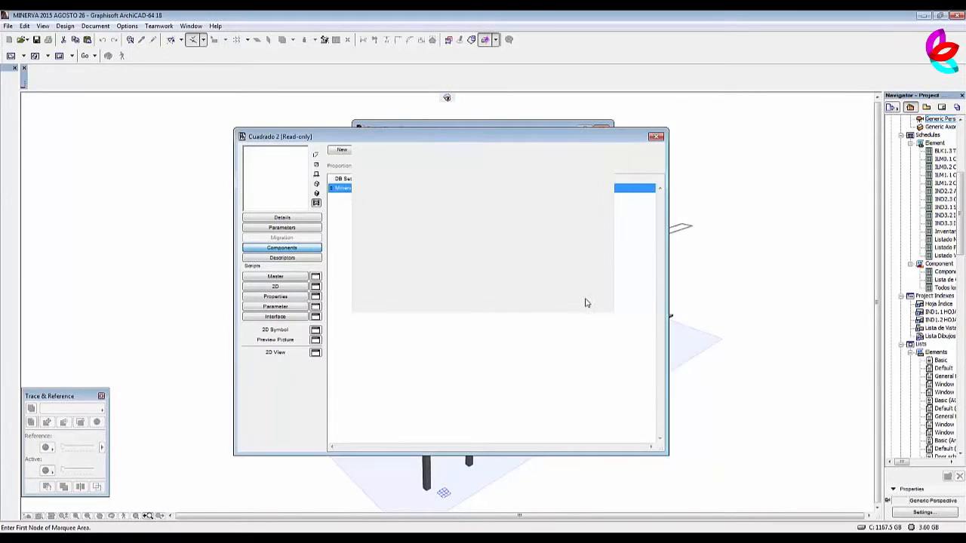
# Create a property object with a component linked to Columna metálica en cajón con placa de acero A-36 de 13 mm, and set its proportional quantity.
pyautogui.click(249, 26)
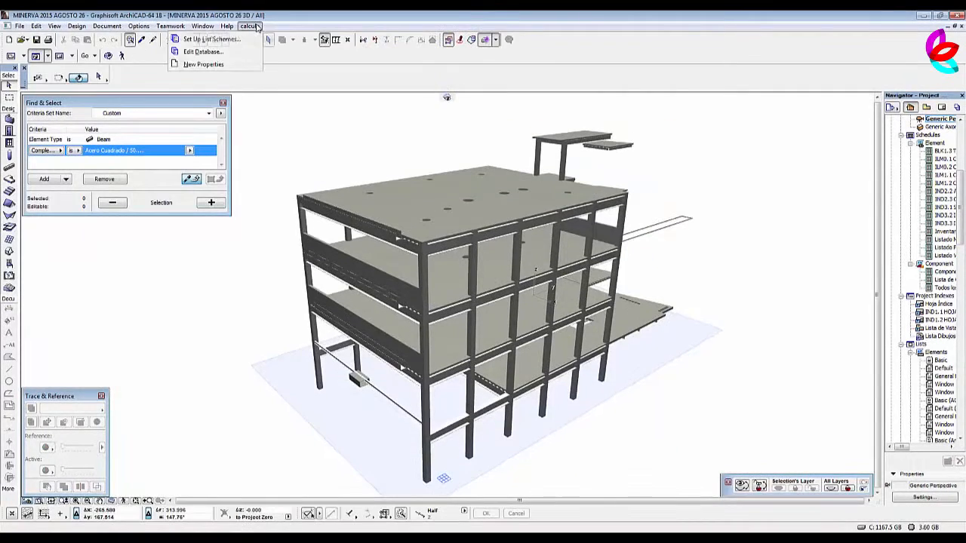
pyautogui.click(212, 66)
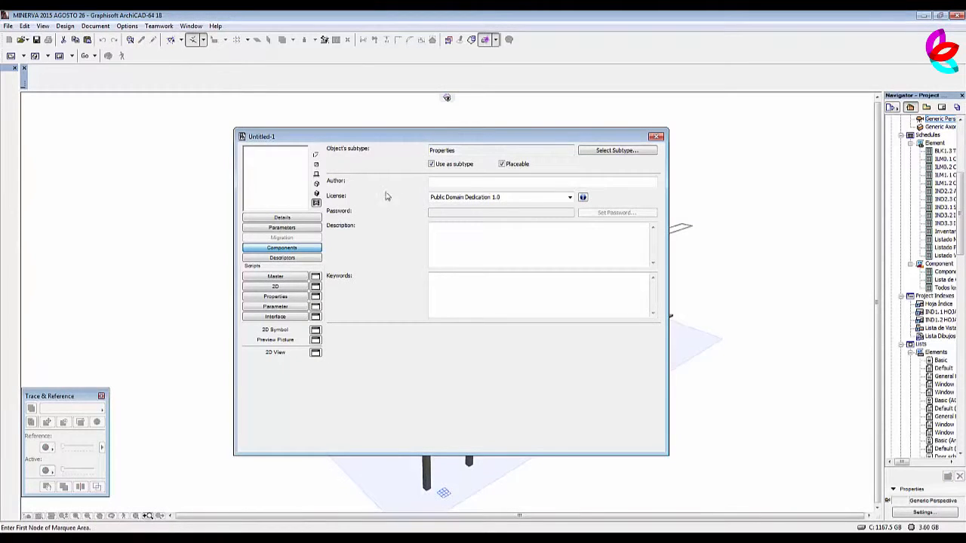
pyautogui.click(292, 258)
pyautogui.click(298, 249)
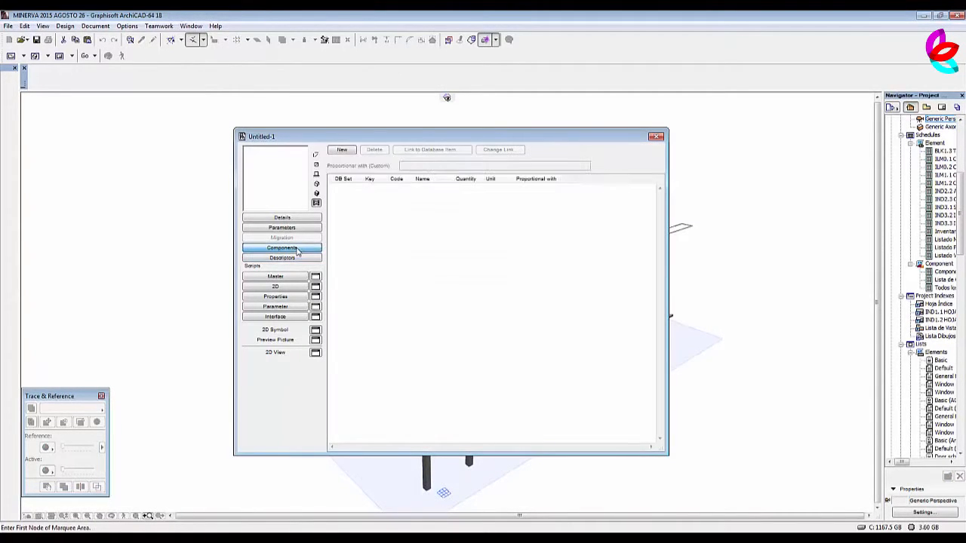
pyautogui.click(344, 150)
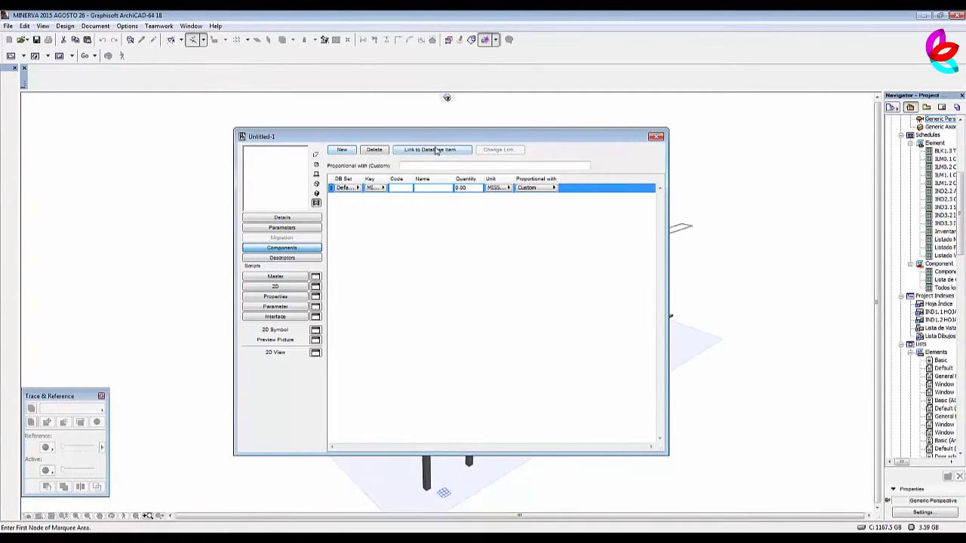
pyautogui.click(436, 150)
pyautogui.click(419, 101)
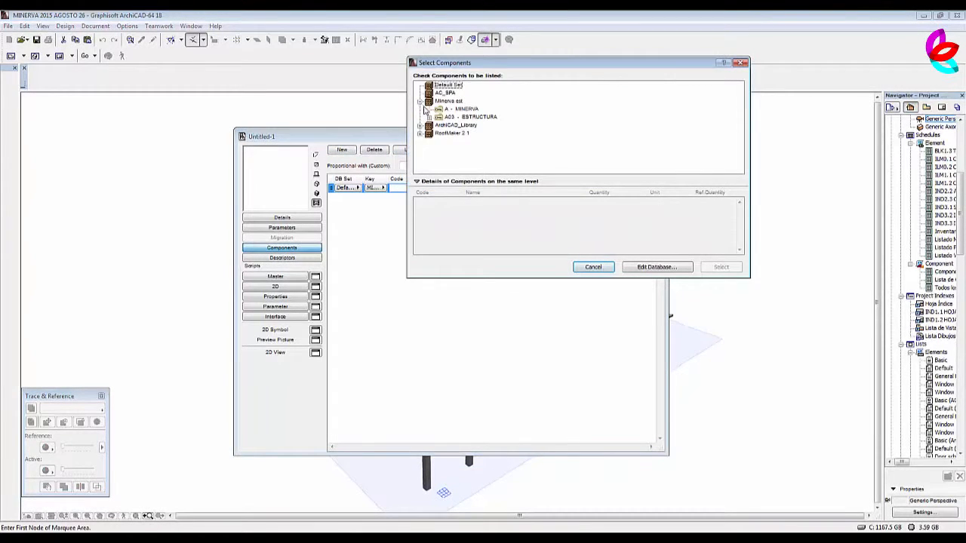
pyautogui.click(430, 118)
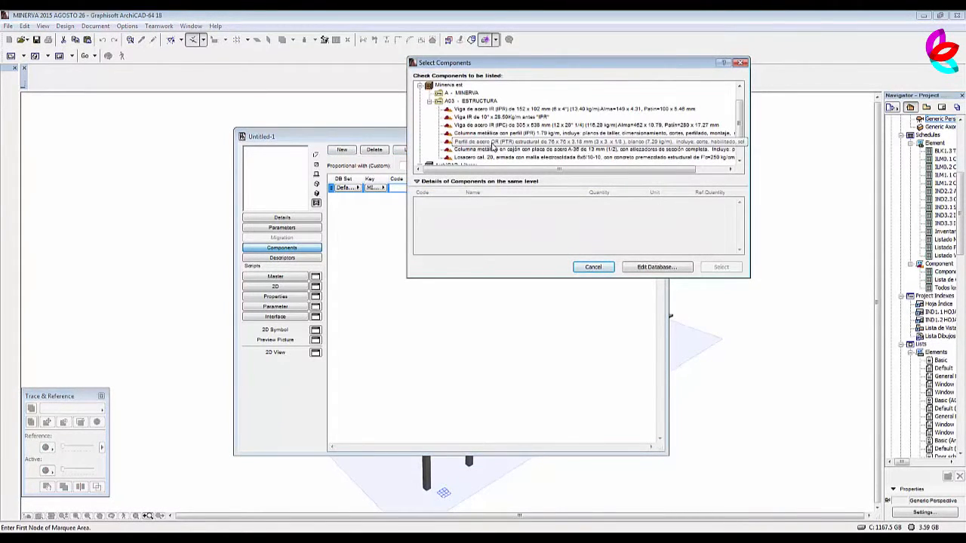
pyautogui.click(494, 151)
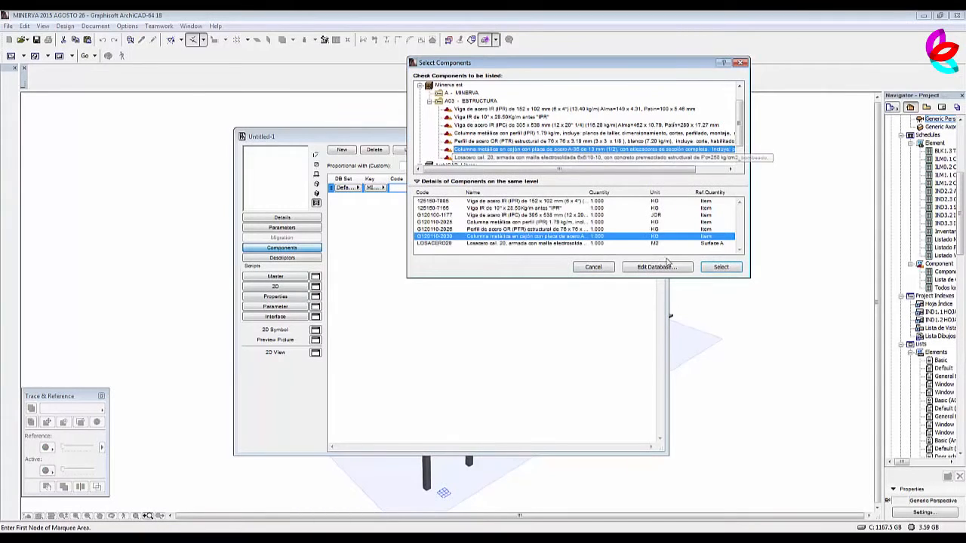
pyautogui.click(721, 267)
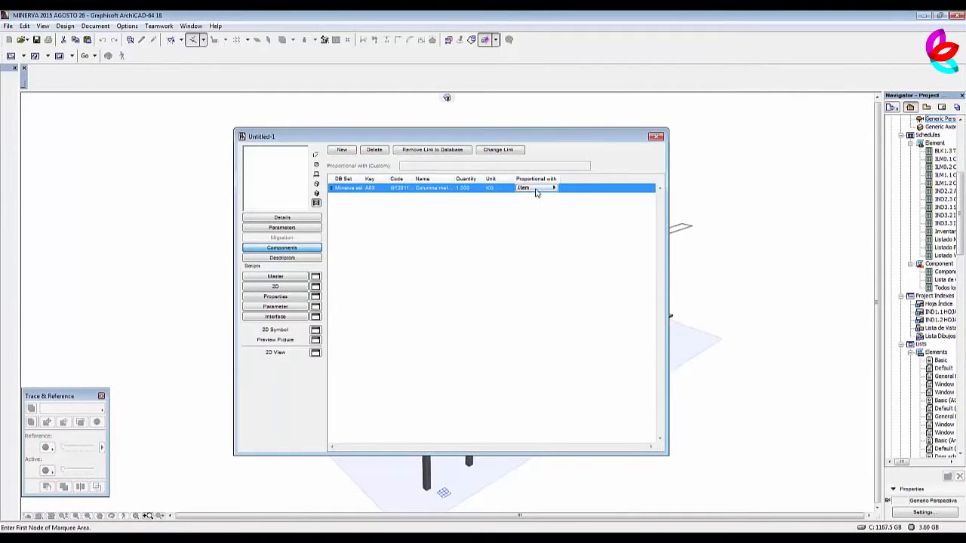
pyautogui.click(536, 189)
pyautogui.click(578, 219)
# Close the box column property object and save it under its own name in the Embedded Library's estructura folder.
pyautogui.click(656, 136)
pyautogui.click(544, 214)
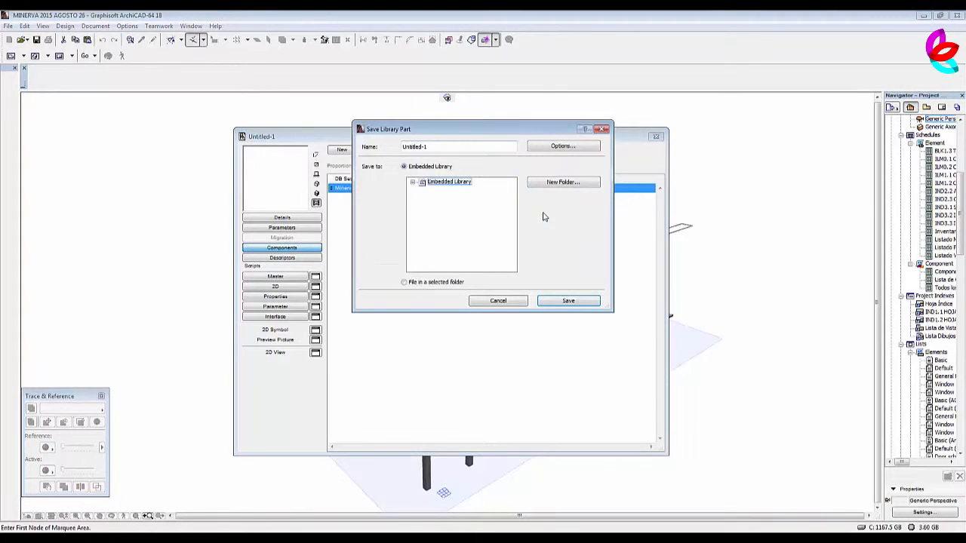
pyautogui.click(413, 182)
pyautogui.click(449, 198)
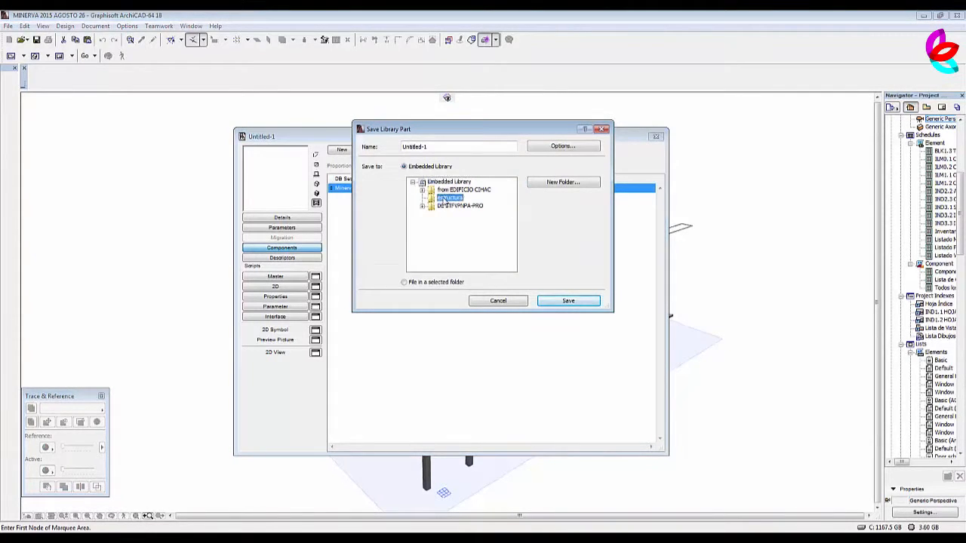
pyautogui.moveTo(440, 147); pyautogui.dragTo(382, 148)
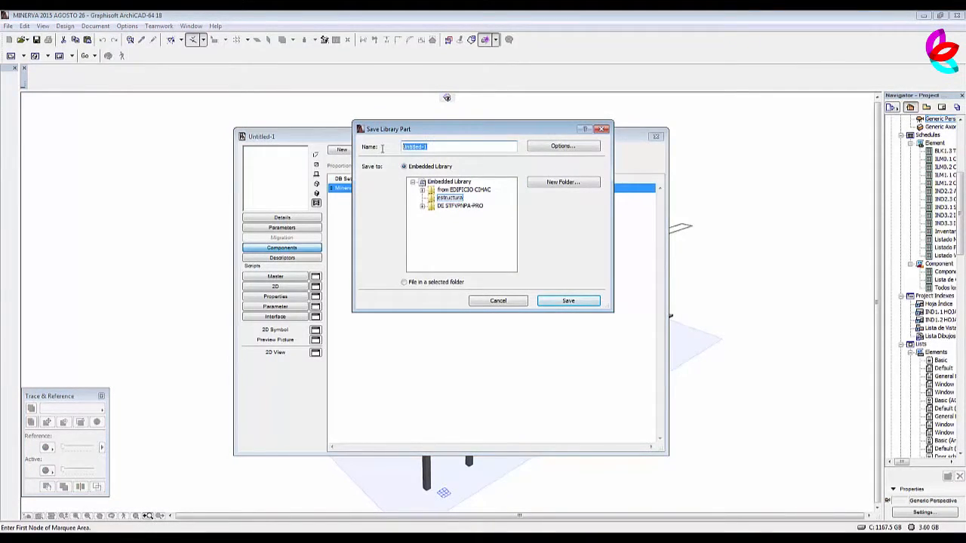
pyautogui.write('Columna placa')
pyautogui.click(569, 300)
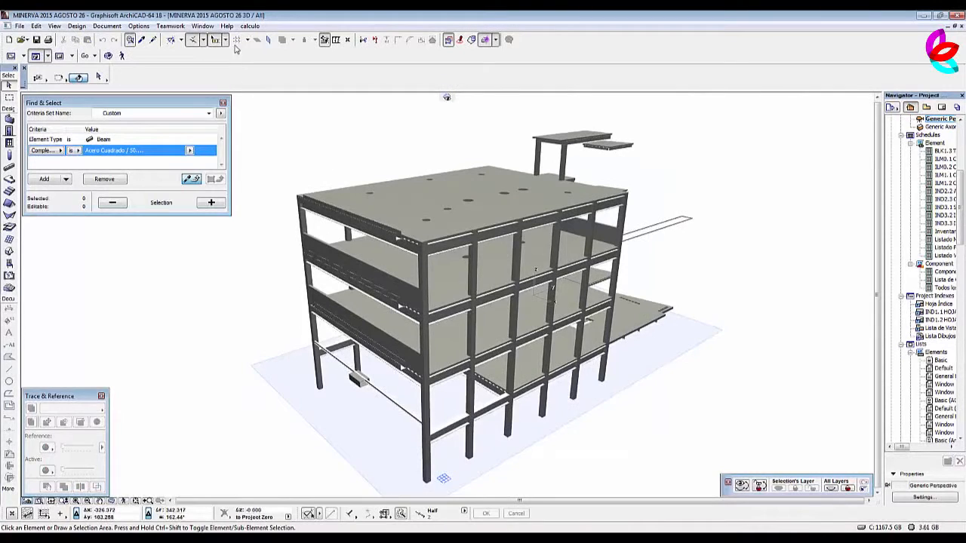
# Create a property object with a component linked to Losacero cal. 20 from A03 - ESTRUCTURA, keeping it proportional with Surface A.
pyautogui.click(249, 25)
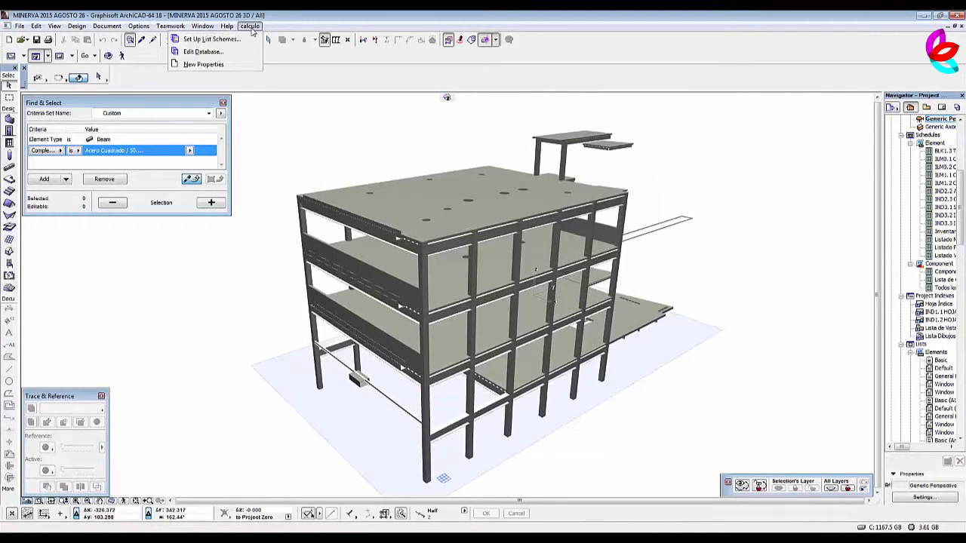
pyautogui.click(204, 64)
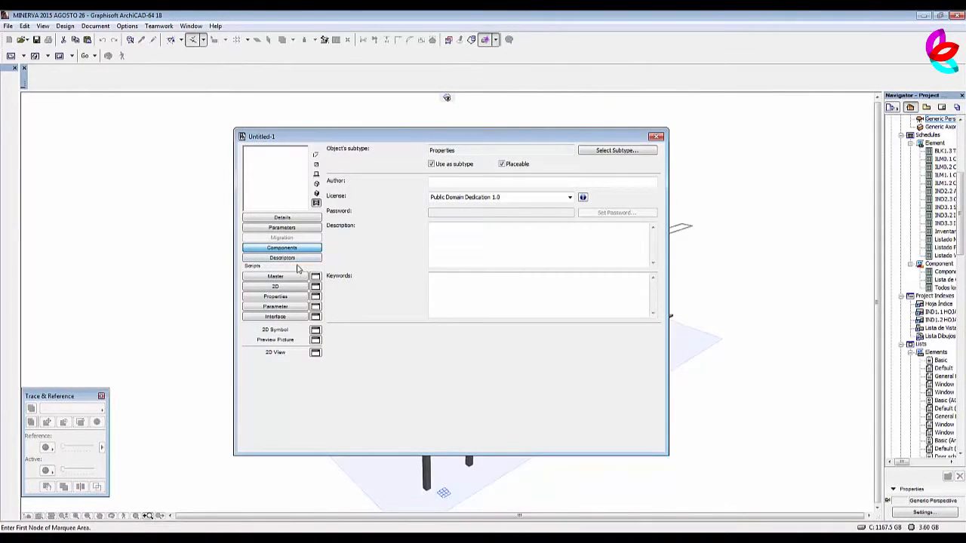
pyautogui.click(298, 258)
pyautogui.click(302, 247)
pyautogui.click(346, 150)
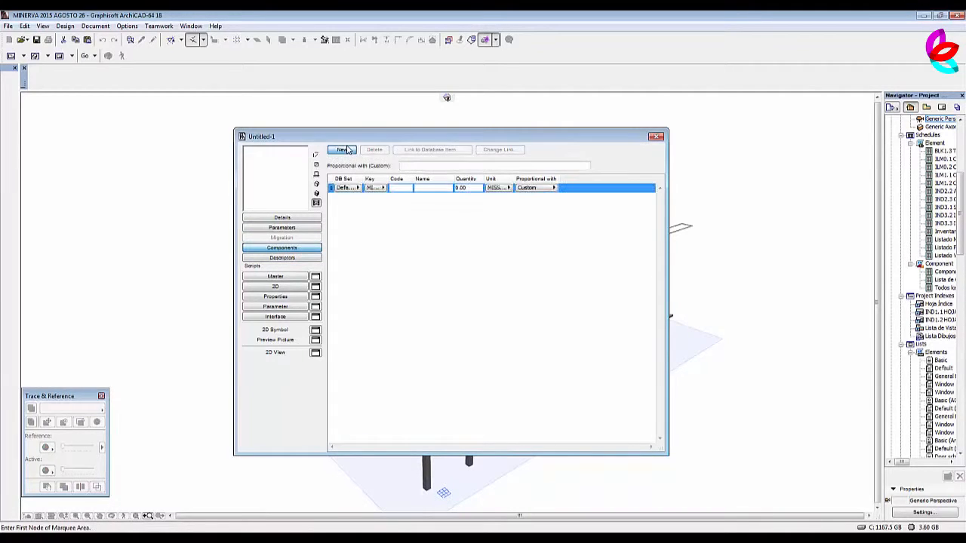
pyautogui.click(426, 151)
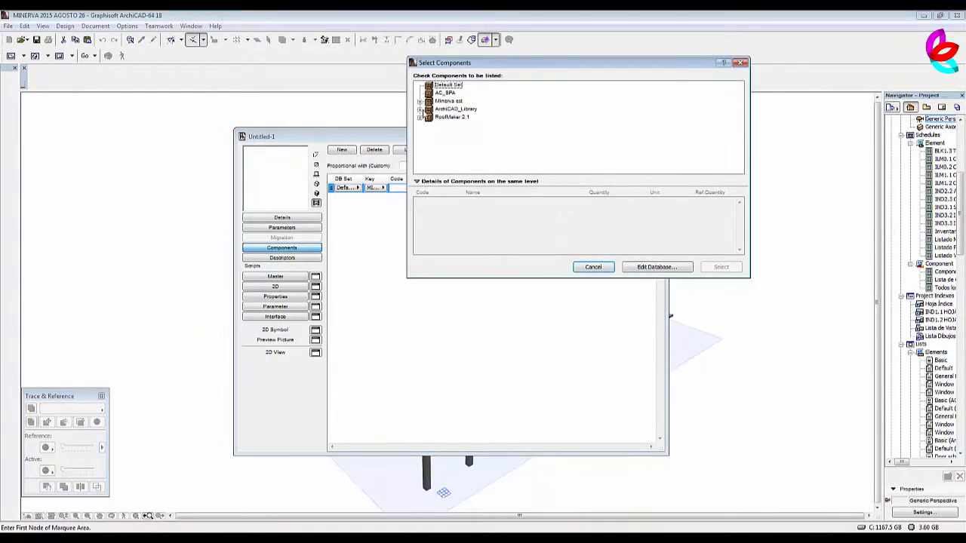
pyautogui.click(419, 101)
pyautogui.click(429, 118)
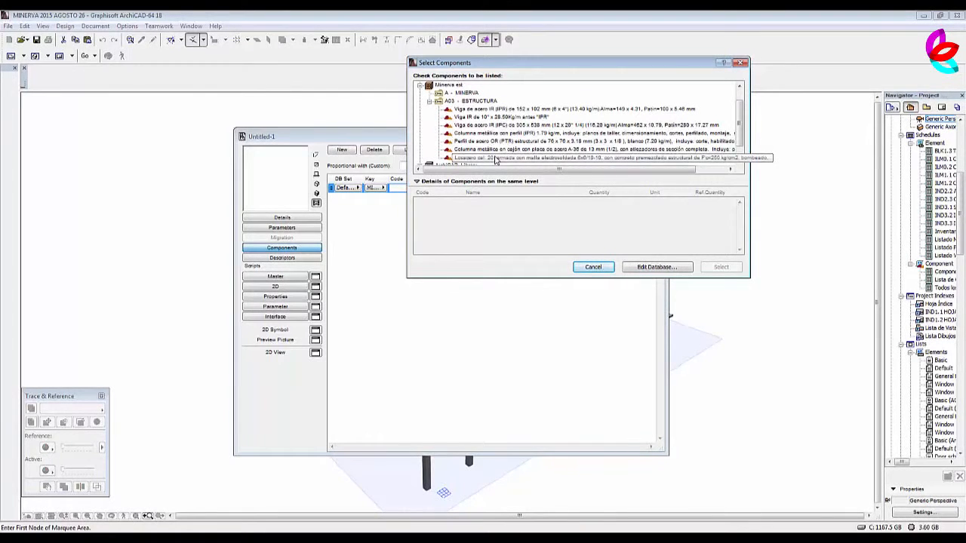
pyautogui.click(495, 159)
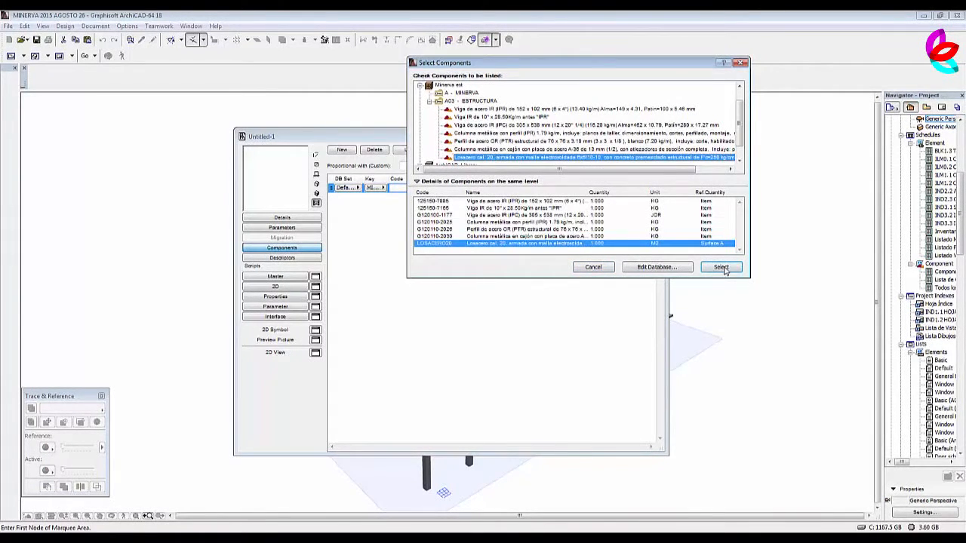
pyautogui.click(723, 268)
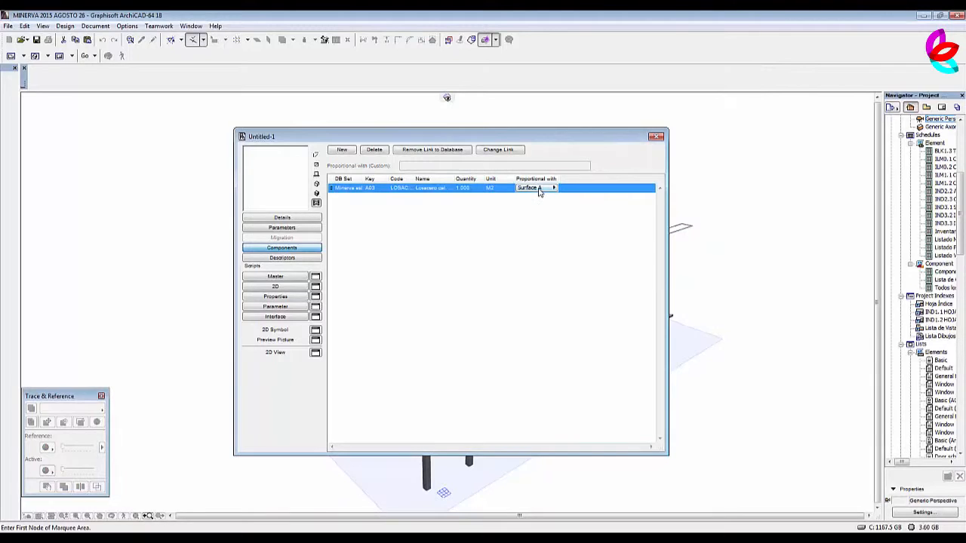
pyautogui.click(539, 189)
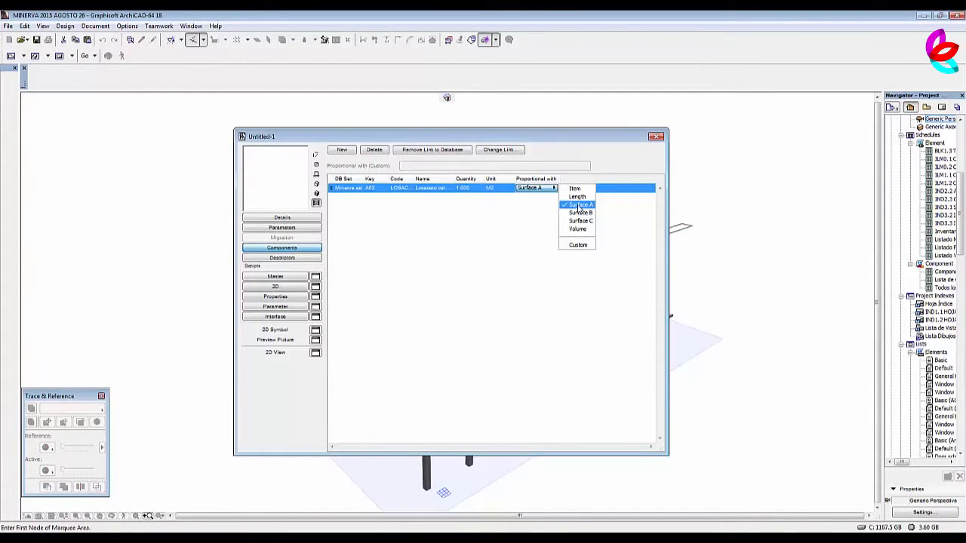
pyautogui.click(642, 221)
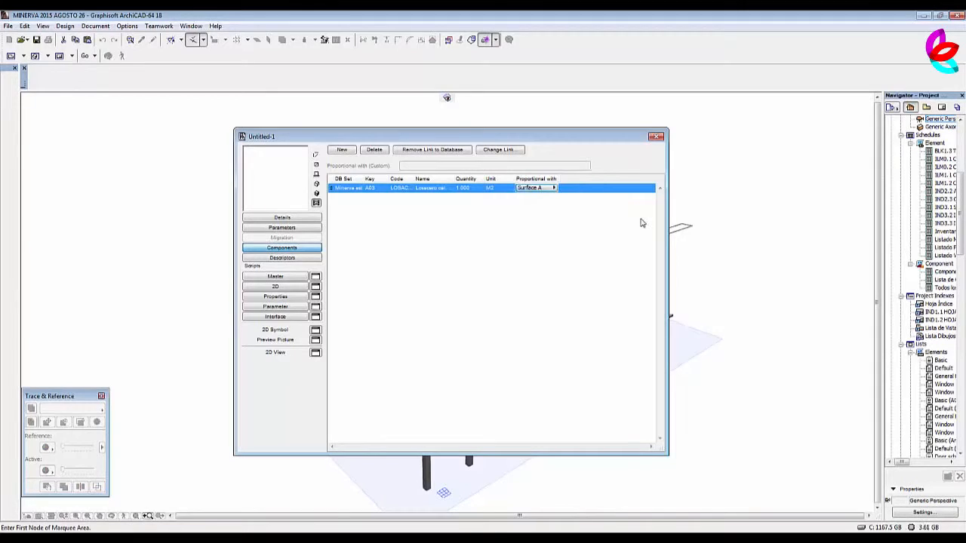
# Close the slab property object and save it as Losacero cal 20 in the Embedded Library's estructura folder.
pyautogui.click(655, 137)
pyautogui.click(544, 214)
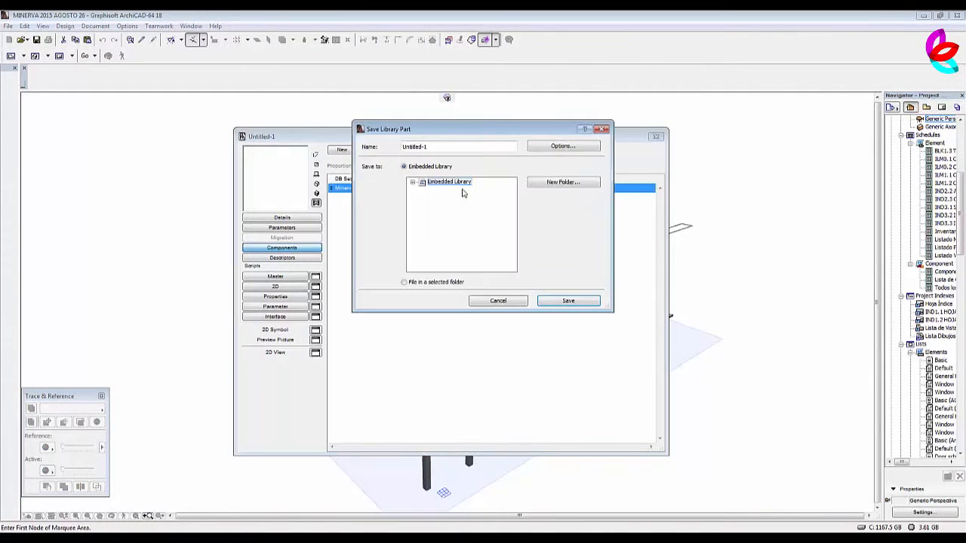
pyautogui.click(414, 183)
pyautogui.click(446, 199)
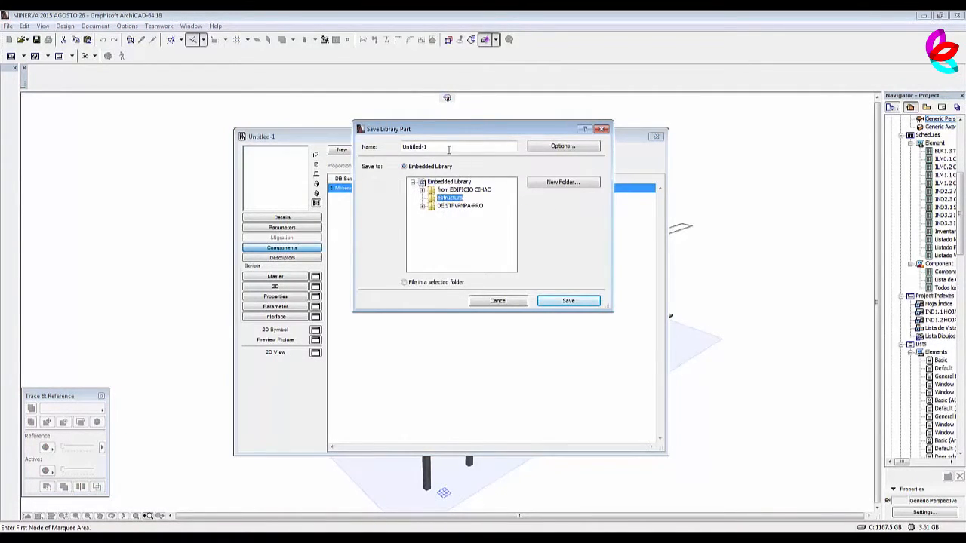
pyautogui.moveTo(448, 149); pyautogui.dragTo(392, 148)
pyautogui.write('Losacero cal 20')
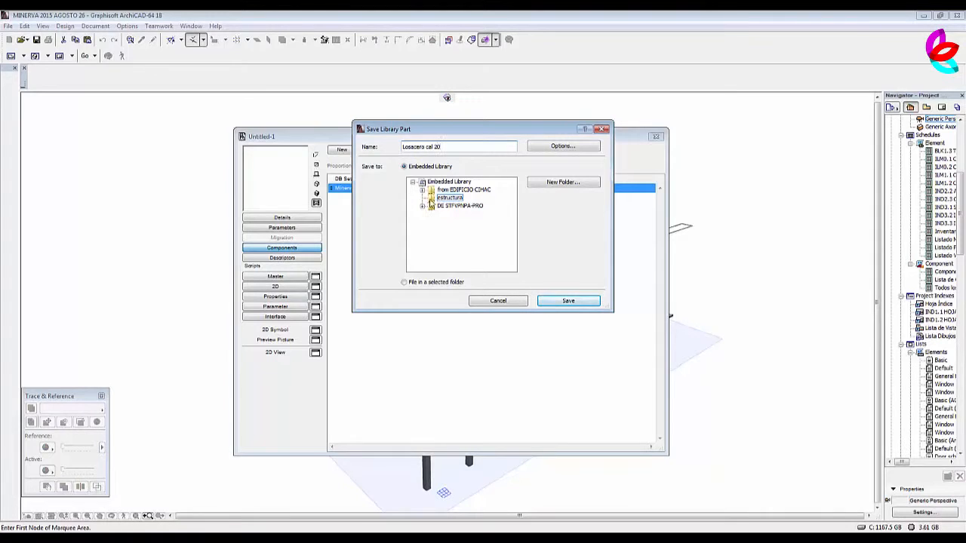
pyautogui.click(570, 302)
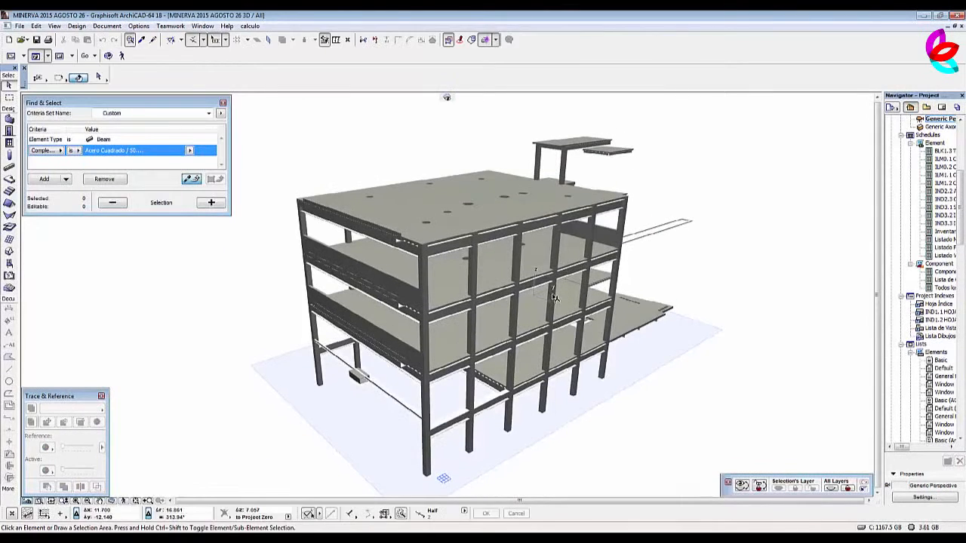
pyautogui.click(249, 26)
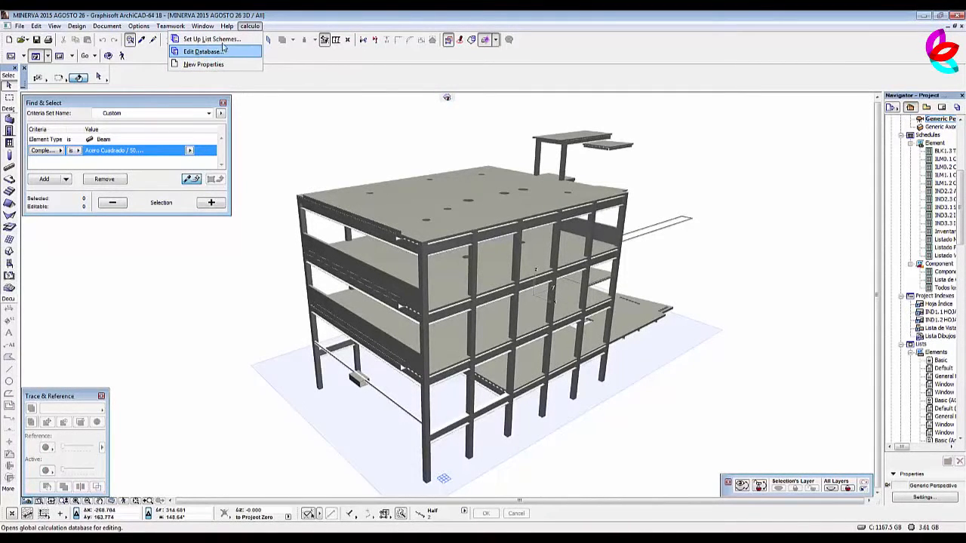
pyautogui.click(276, 145)
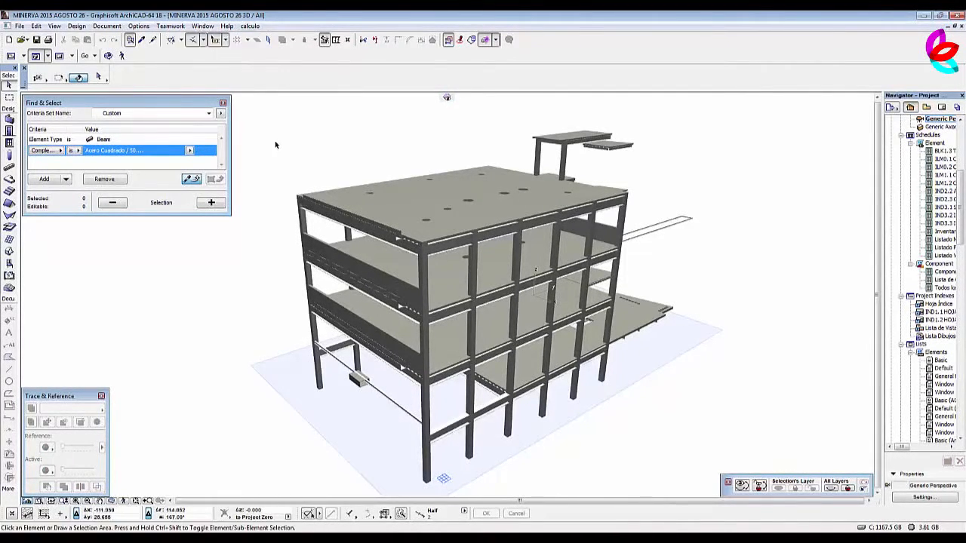
pyautogui.click(431, 202)
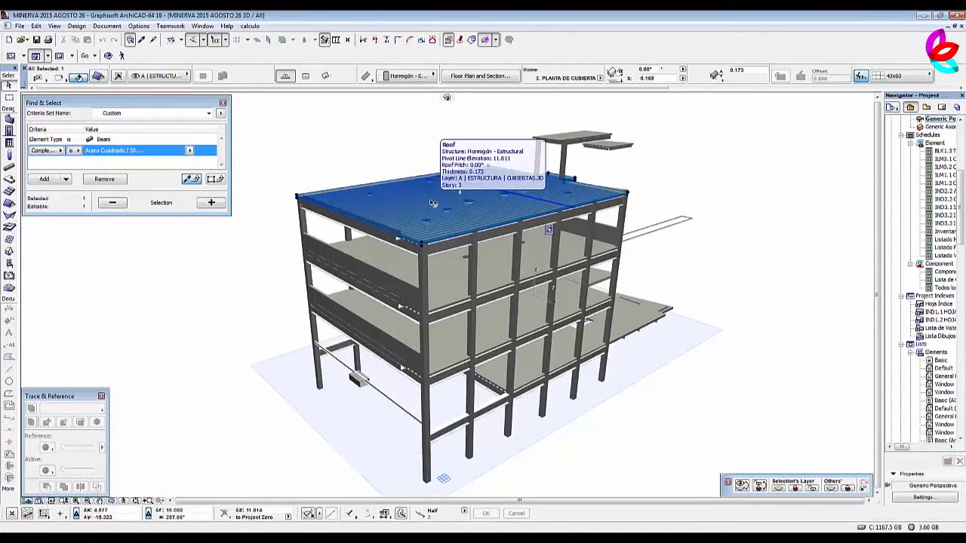
pyautogui.click(316, 145)
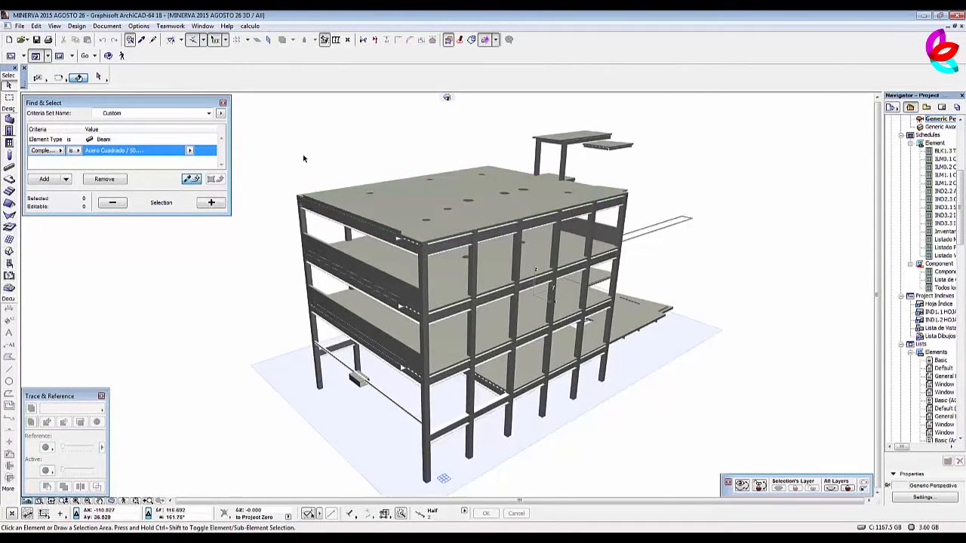
# Select all roof elements of the structure in the 3D model and view them from the side.
pyautogui.click(9, 204)
pyautogui.hotkey('ctrl', 'a')
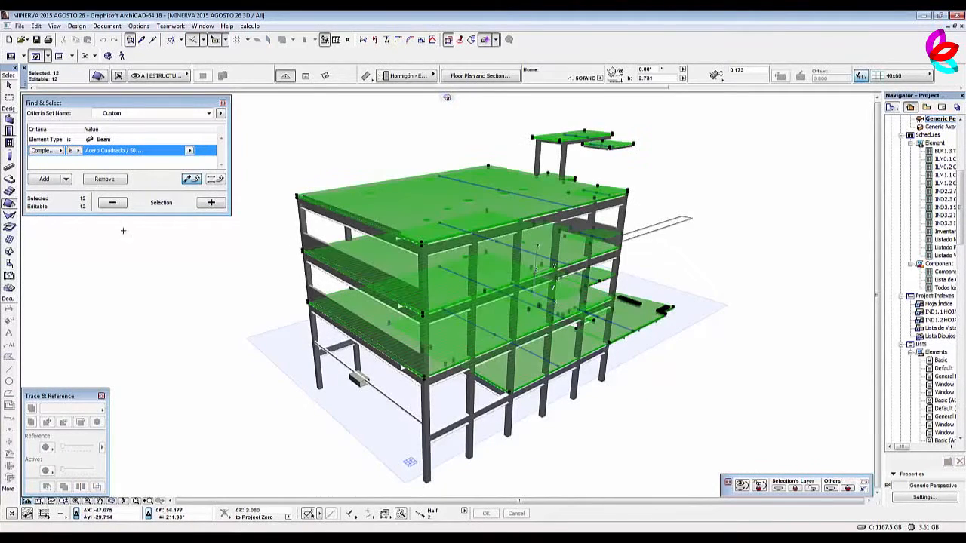
pyautogui.press('o')
pyautogui.moveTo(774, 362); pyautogui.dragTo(523, 338)
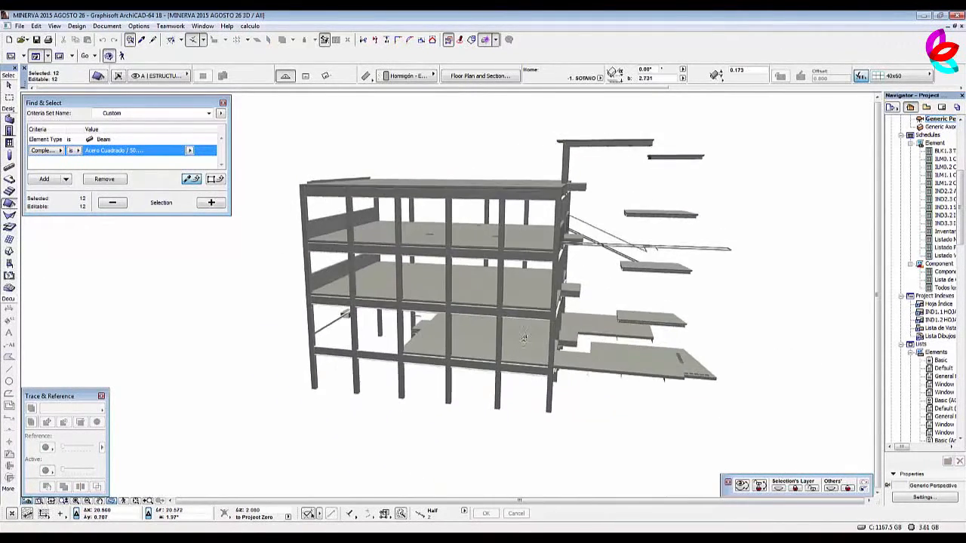
# Link the Losacero cal 20 property object individually to all the selected roof elements and clear the selection.
pyautogui.moveTo(719, 325); pyautogui.dragTo(526, 348)
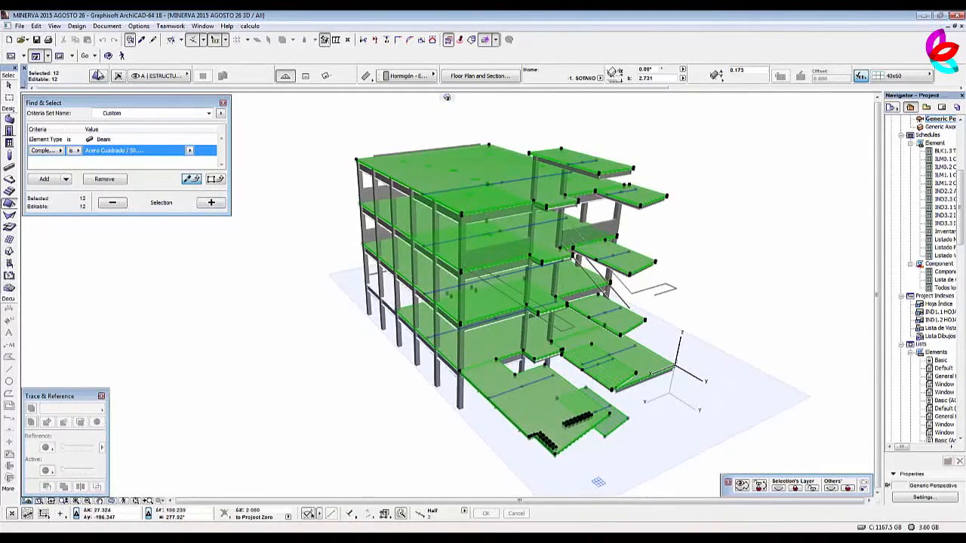
pyautogui.click(98, 77)
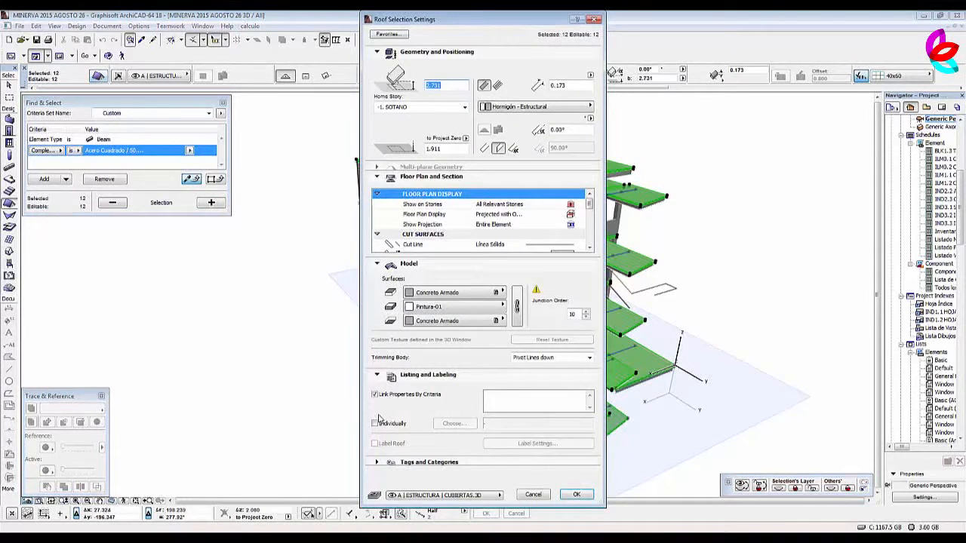
pyautogui.click(375, 424)
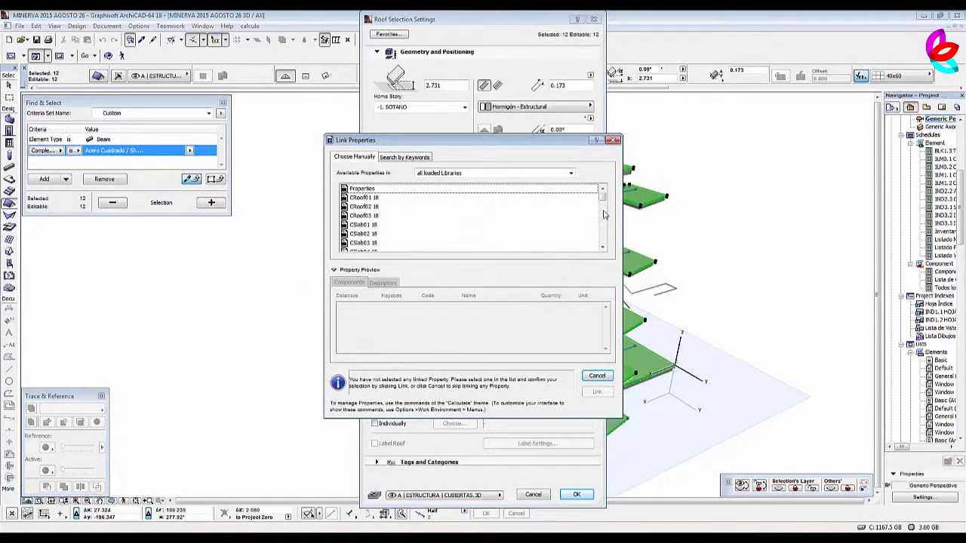
pyautogui.moveTo(602, 198); pyautogui.dragTo(611, 242)
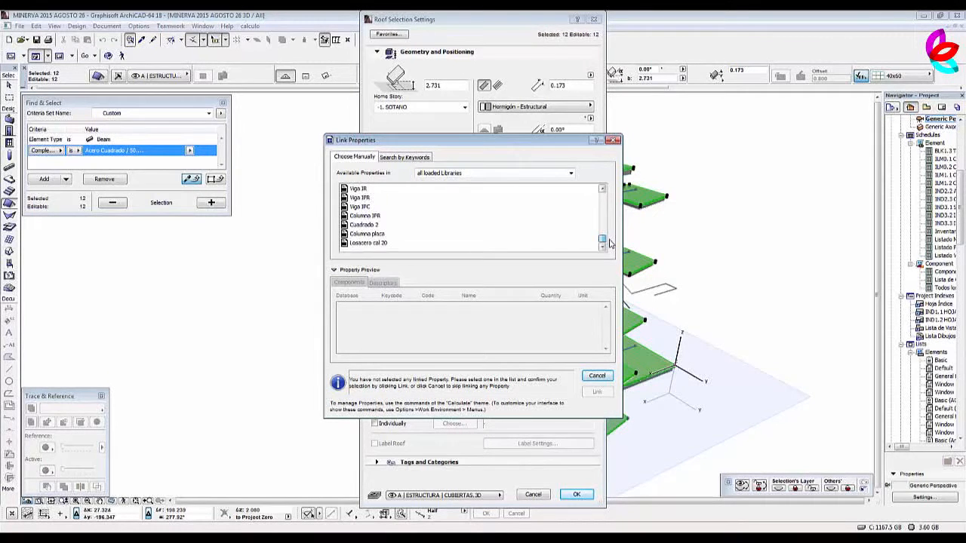
pyautogui.click(383, 243)
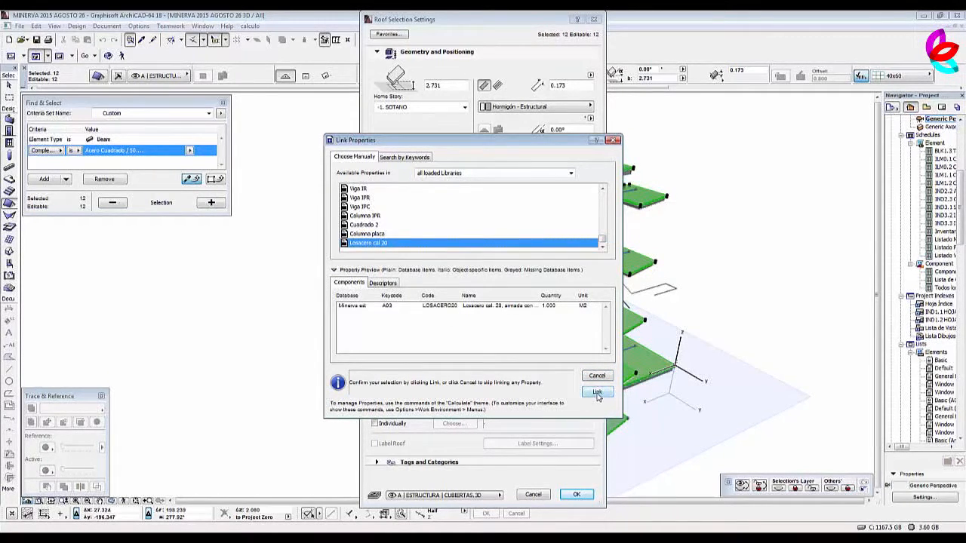
pyautogui.click(597, 393)
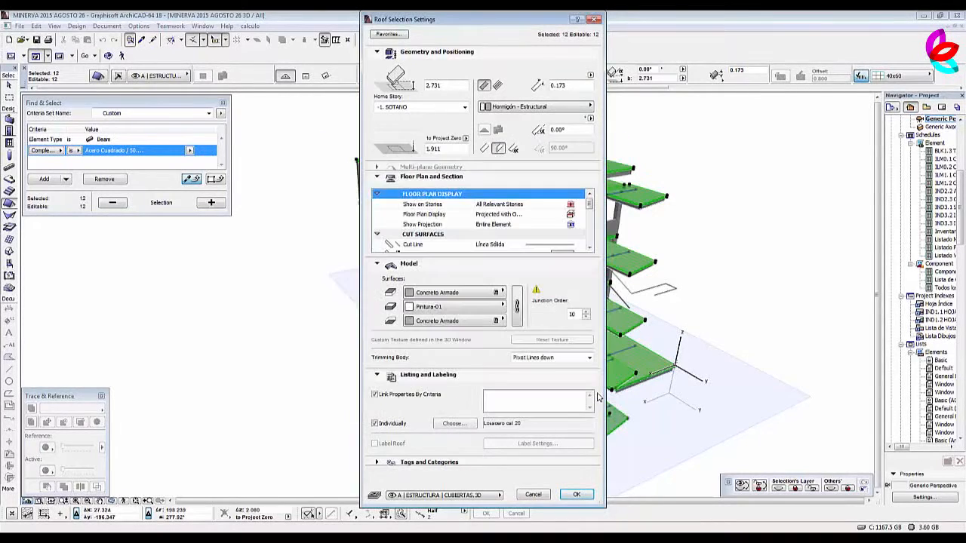
pyautogui.click(578, 495)
pyautogui.press('Escape')
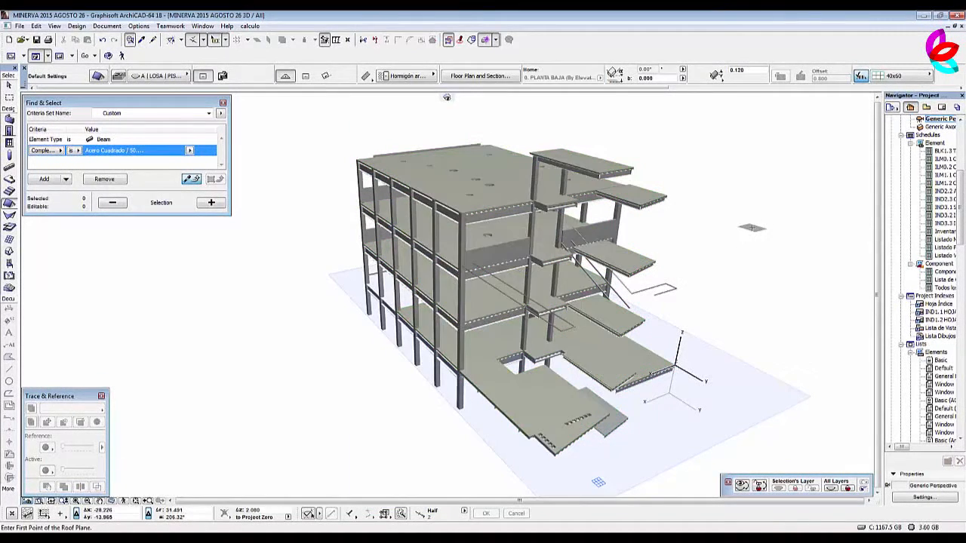
pyautogui.press('Escape')
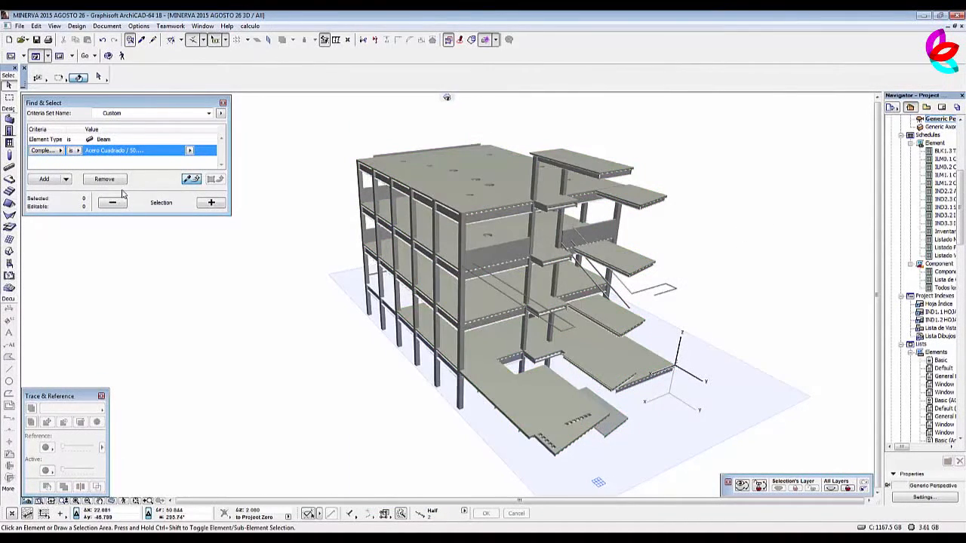
# Find and select all beams with the Acero Cuadrado / 50.8 mm profile and link the Cuadrado 2 property object to them individually.
pyautogui.click(190, 151)
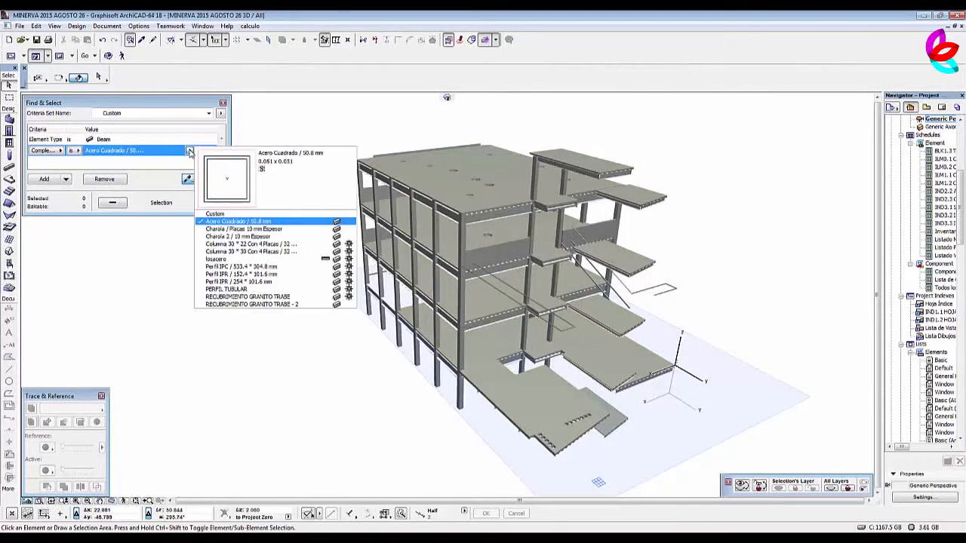
pyautogui.click(249, 221)
pyautogui.click(209, 202)
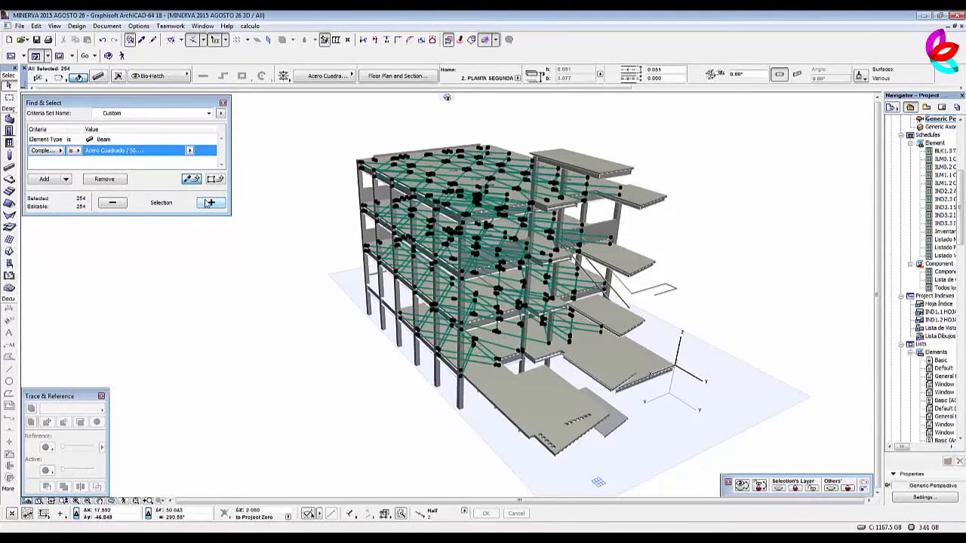
pyautogui.click(98, 77)
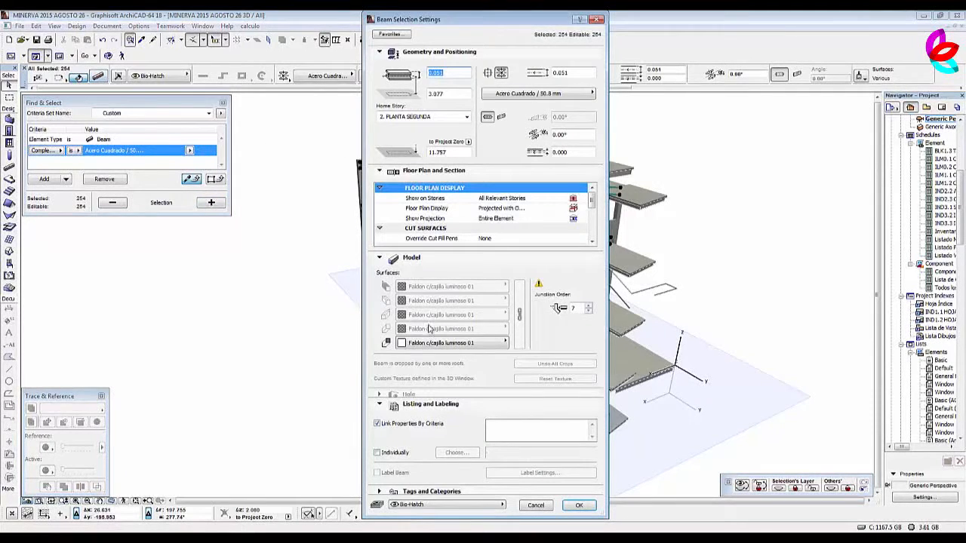
pyautogui.click(378, 453)
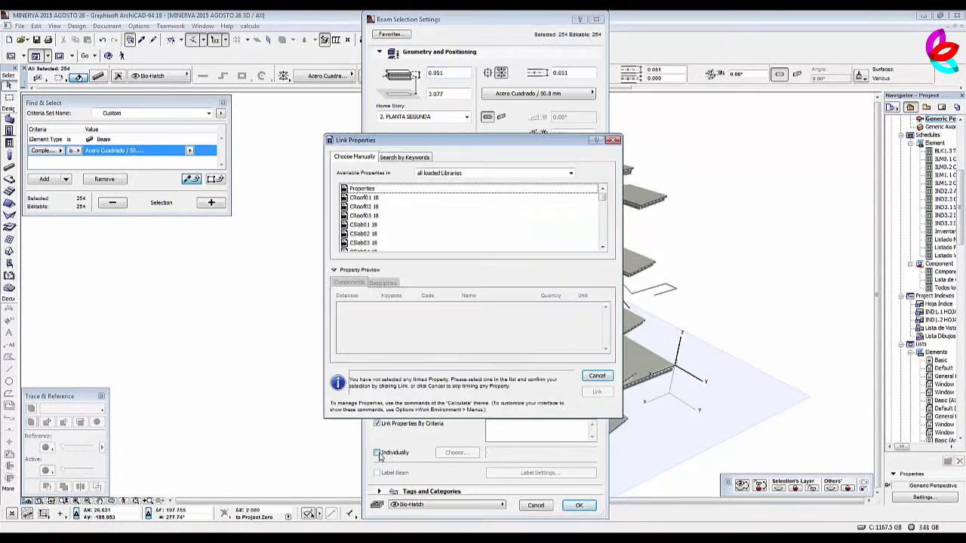
pyautogui.moveTo(600, 198); pyautogui.dragTo(602, 241)
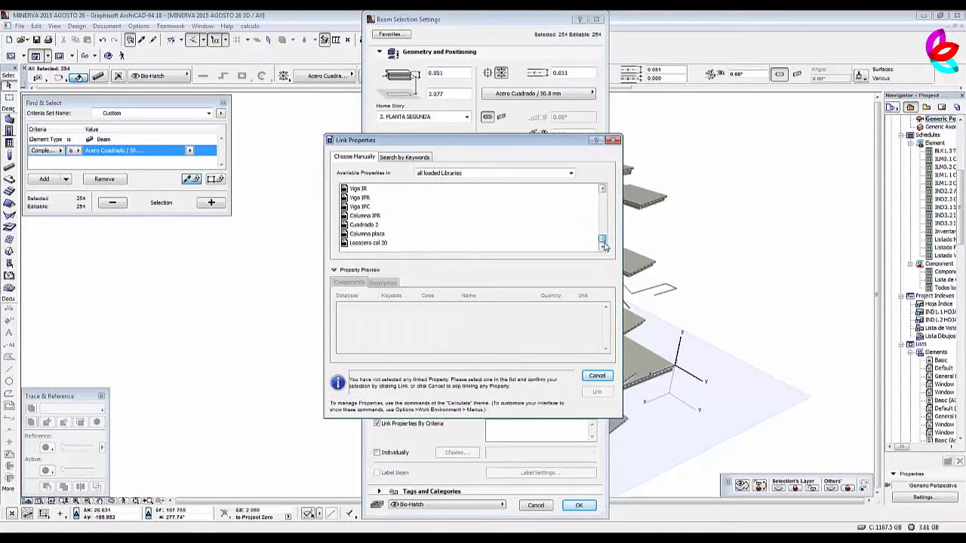
pyautogui.click(375, 226)
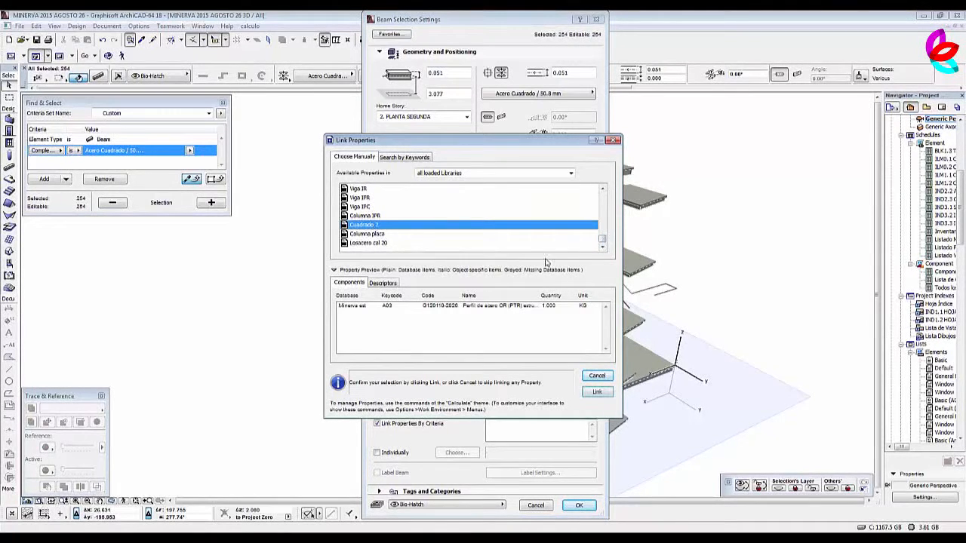
pyautogui.click(600, 394)
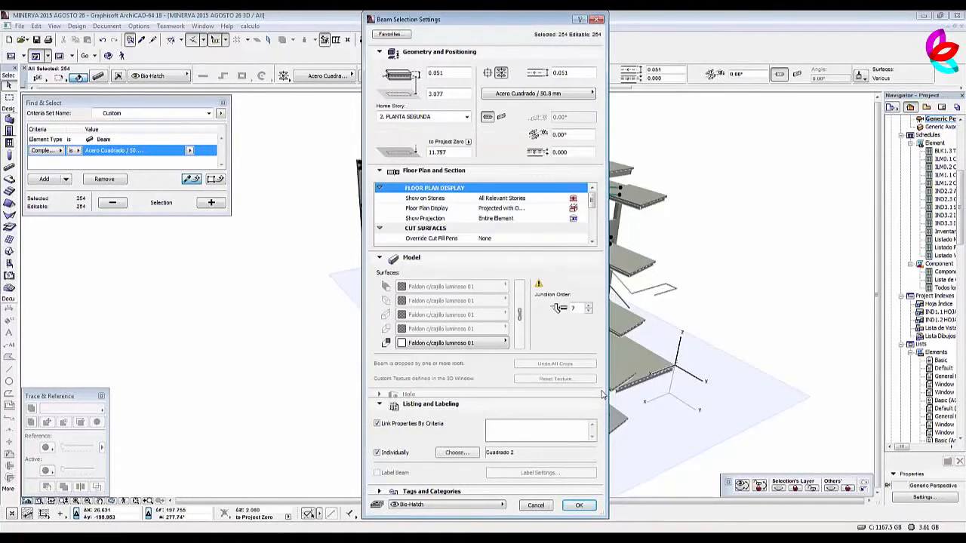
pyautogui.click(580, 507)
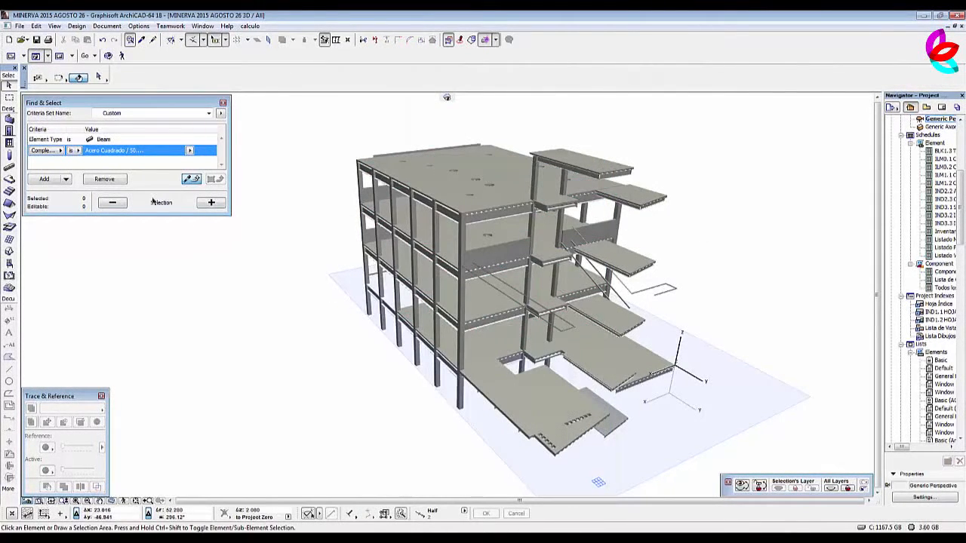
# Find and select all columns with the 30 * 30 four-plate profile and link the Columna placa property object to them individually.
pyautogui.click(189, 151)
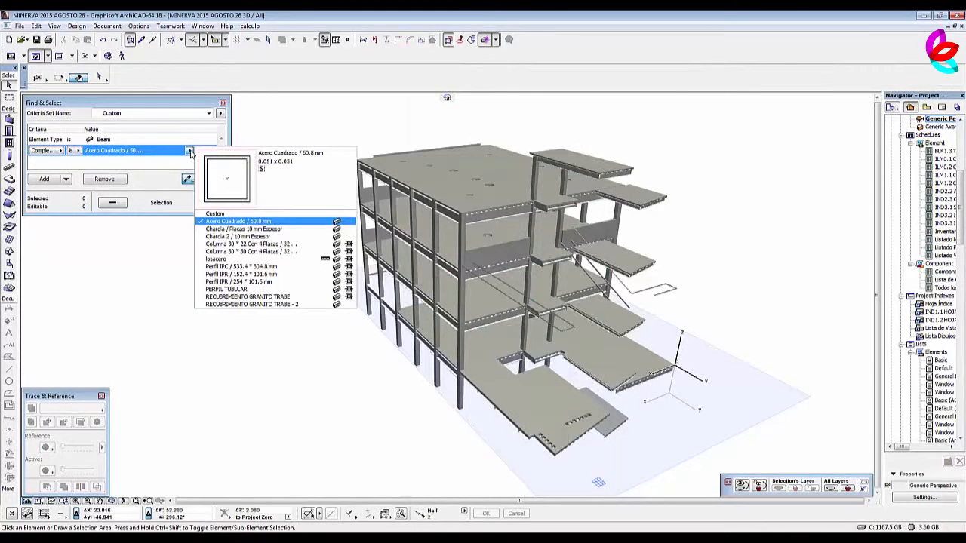
pyautogui.click(216, 164)
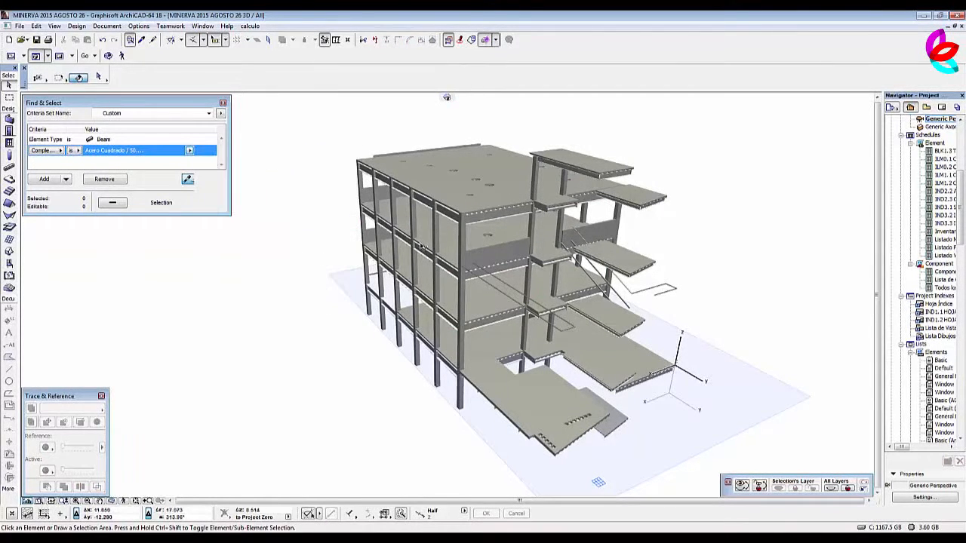
pyautogui.keyDown('alt'); pyautogui.click(460, 241); pyautogui.keyUp('alt')
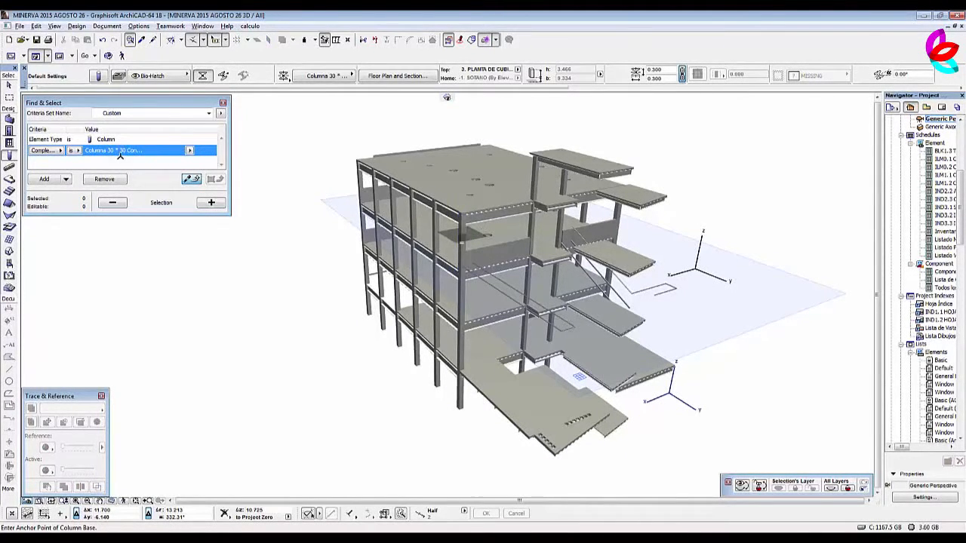
pyautogui.click(212, 202)
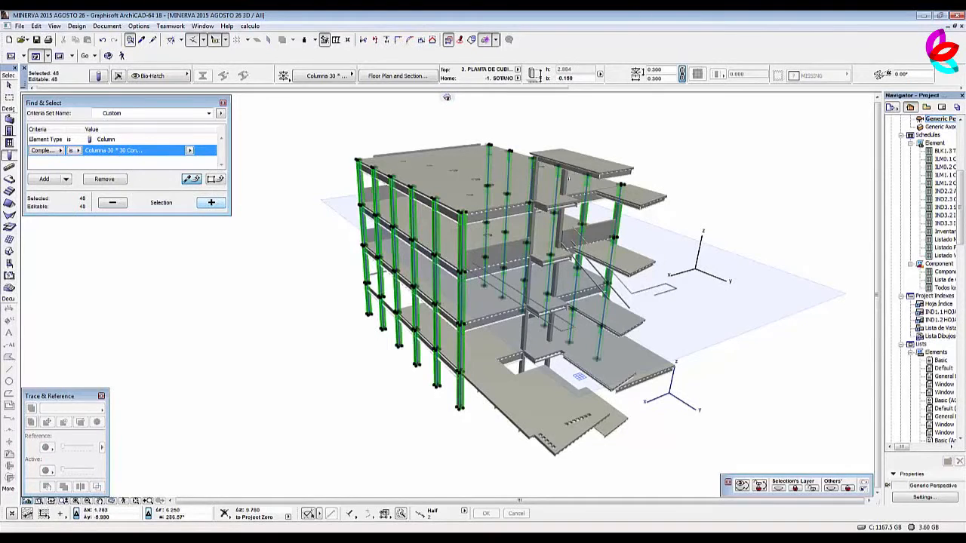
pyautogui.click(99, 76)
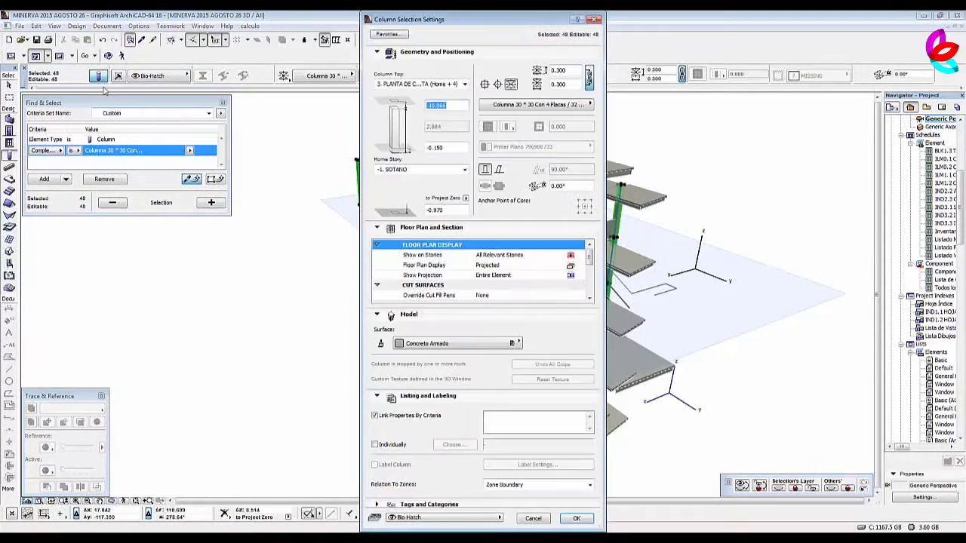
pyautogui.click(402, 446)
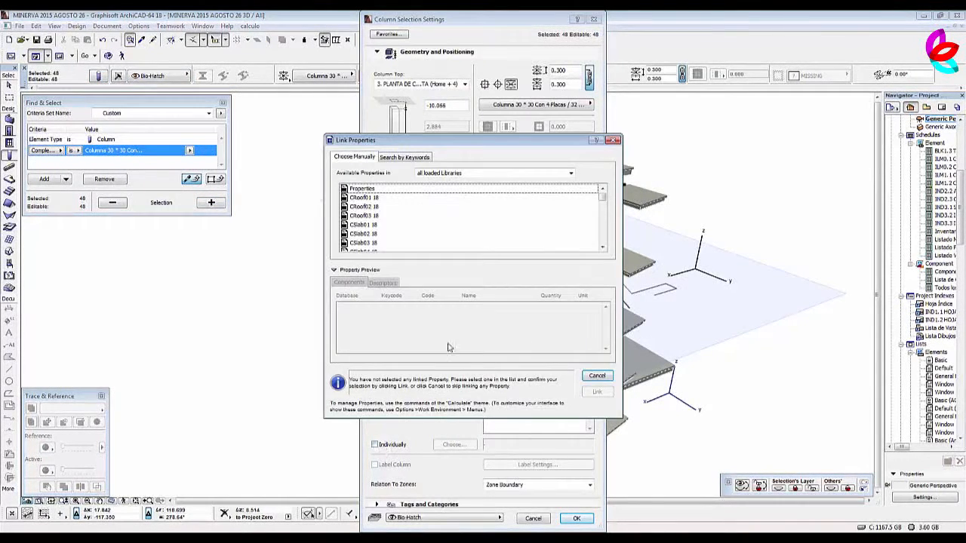
pyautogui.moveTo(603, 198); pyautogui.dragTo(606, 246)
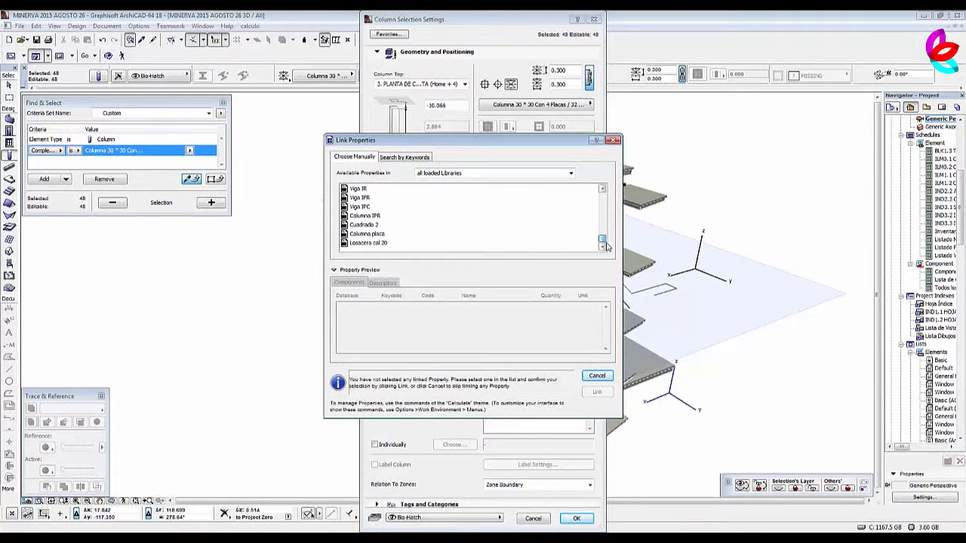
pyautogui.click(371, 234)
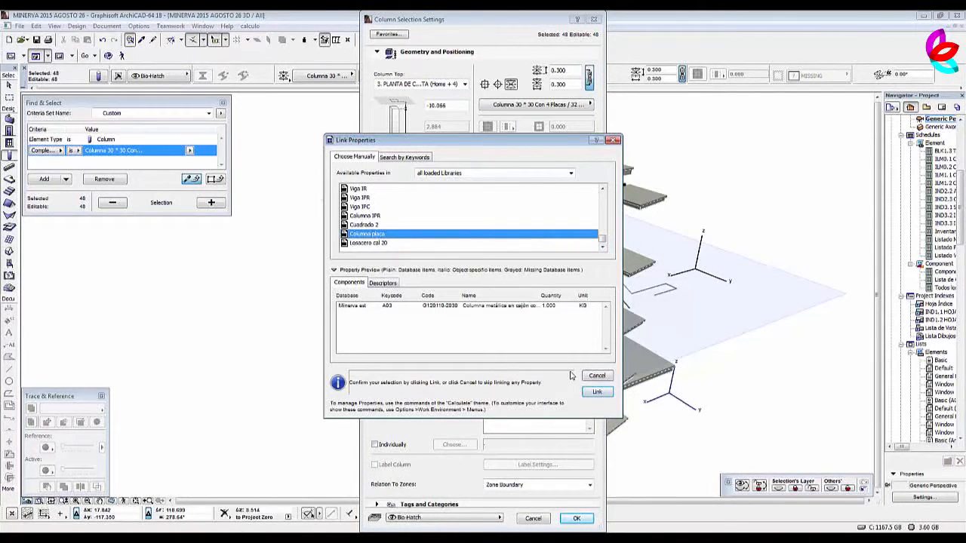
pyautogui.click(597, 392)
pyautogui.click(576, 519)
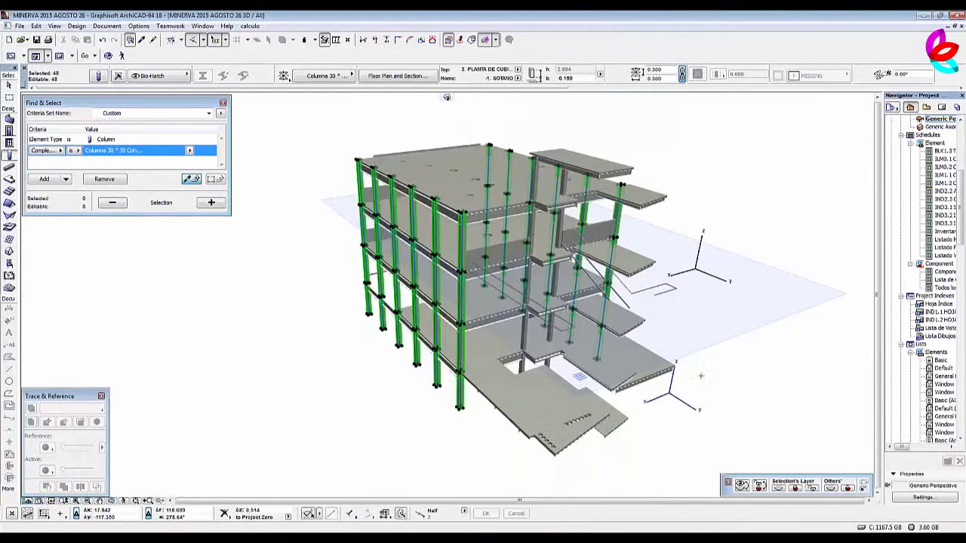
pyautogui.press('Escape')
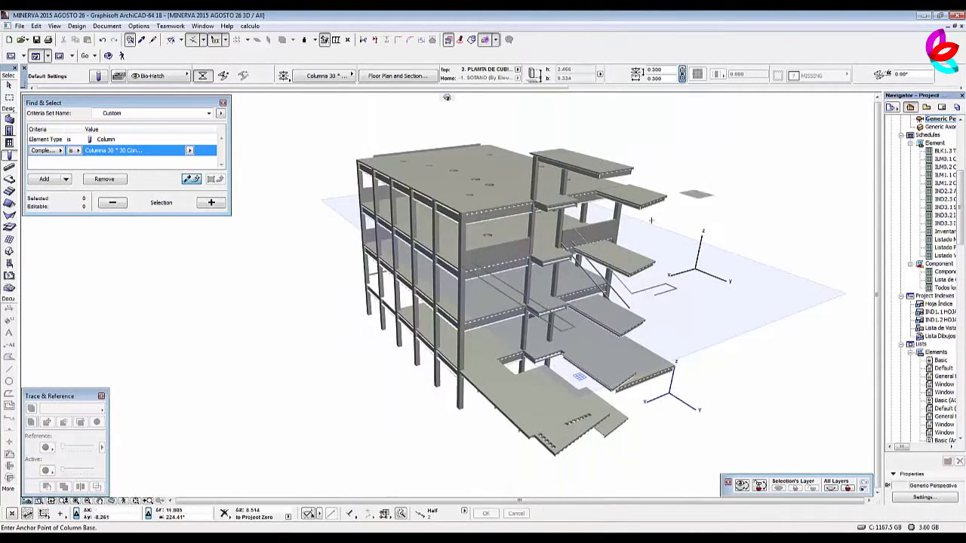
# Find and select all beams with the Perfil IPC / 533.4 * 304.8 mm profile and link the Viga IPC property object to them individually.
pyautogui.keyDown('alt'); pyautogui.click(495, 213); pyautogui.keyUp('alt')
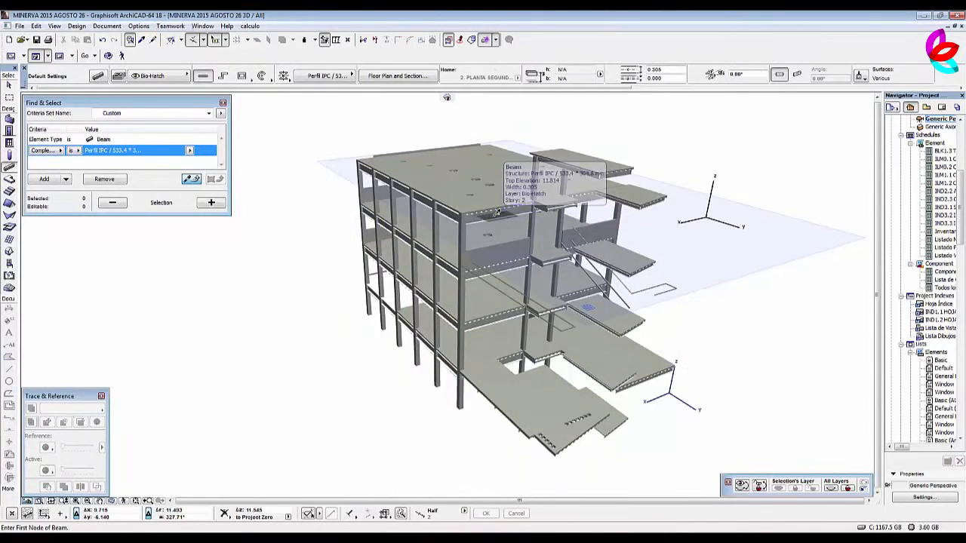
pyautogui.click(211, 202)
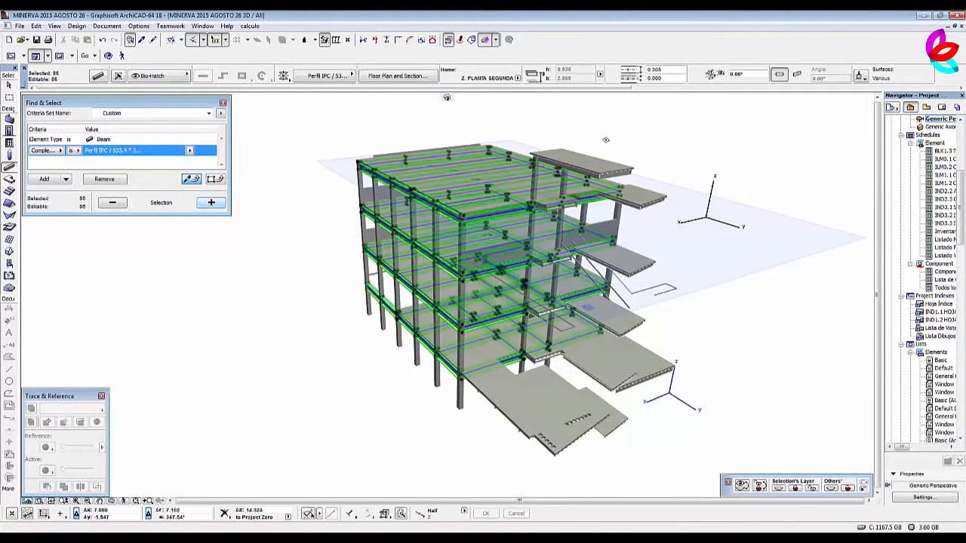
pyautogui.click(99, 77)
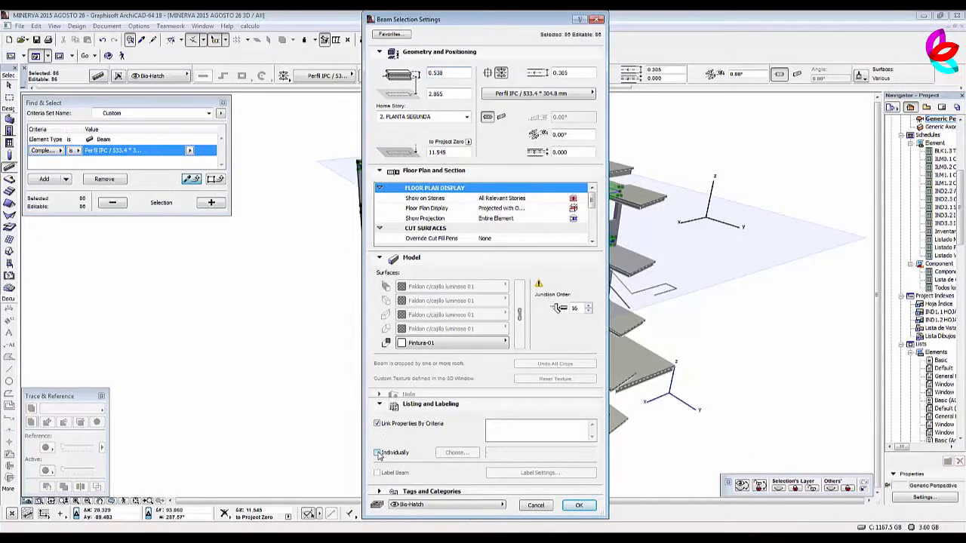
pyautogui.click(377, 452)
pyautogui.moveTo(601, 200); pyautogui.dragTo(603, 246)
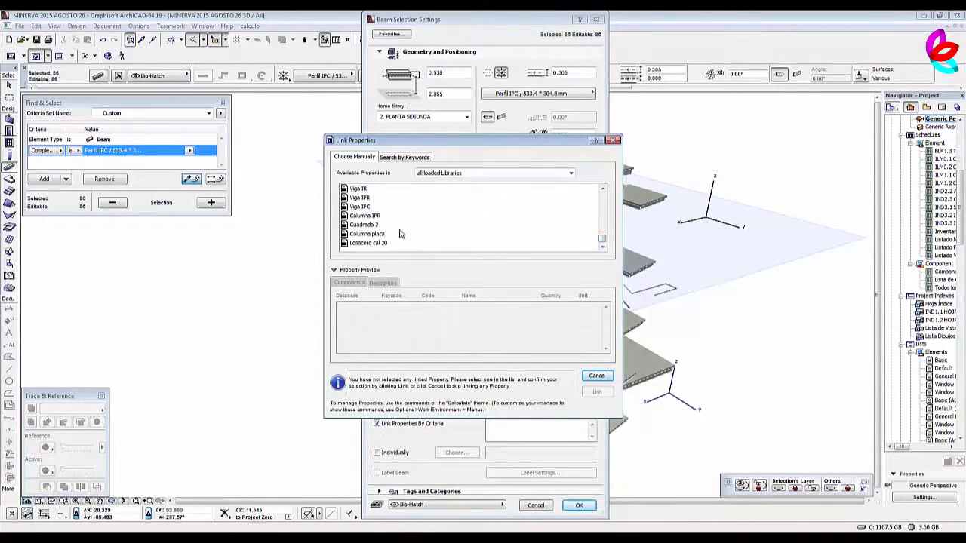
pyautogui.click(367, 208)
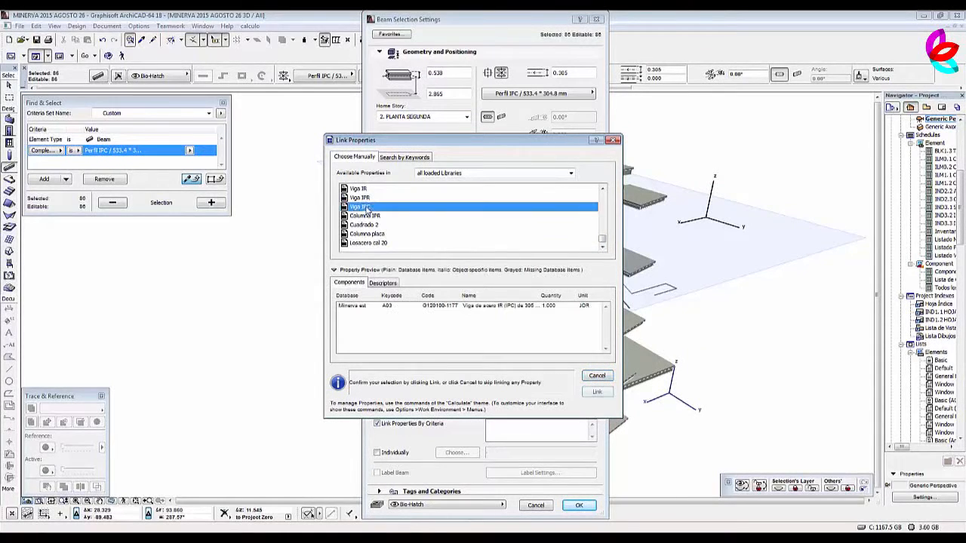
pyautogui.click(596, 391)
pyautogui.click(591, 506)
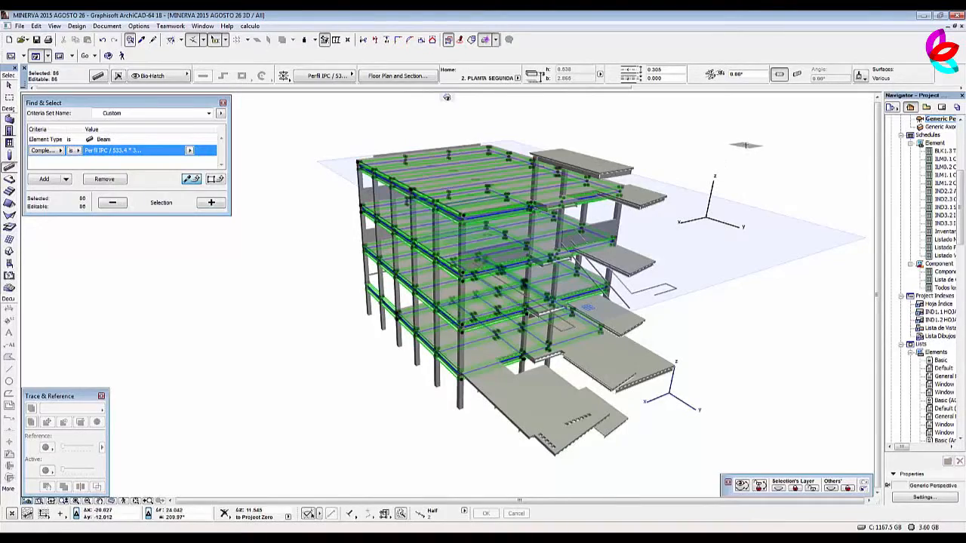
pyautogui.press('Escape')
# Clear the current selection, then find and select all beams with the Perfil IPR / 254 * 101.6 mm profile.
pyautogui.scroll(2, 660, 154)
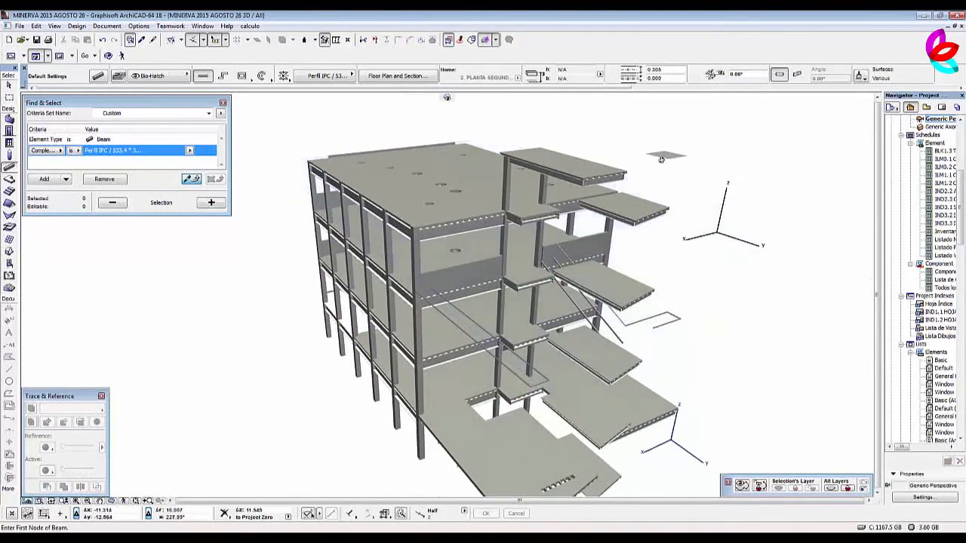
pyautogui.keyDown('shift'); pyautogui.moveTo(765, 216); pyautogui.dragTo(684, 213, button='middle'); pyautogui.keyUp('shift')
pyautogui.scroll(2, 564, 145)
pyautogui.press('Escape')
pyautogui.press('Escape')
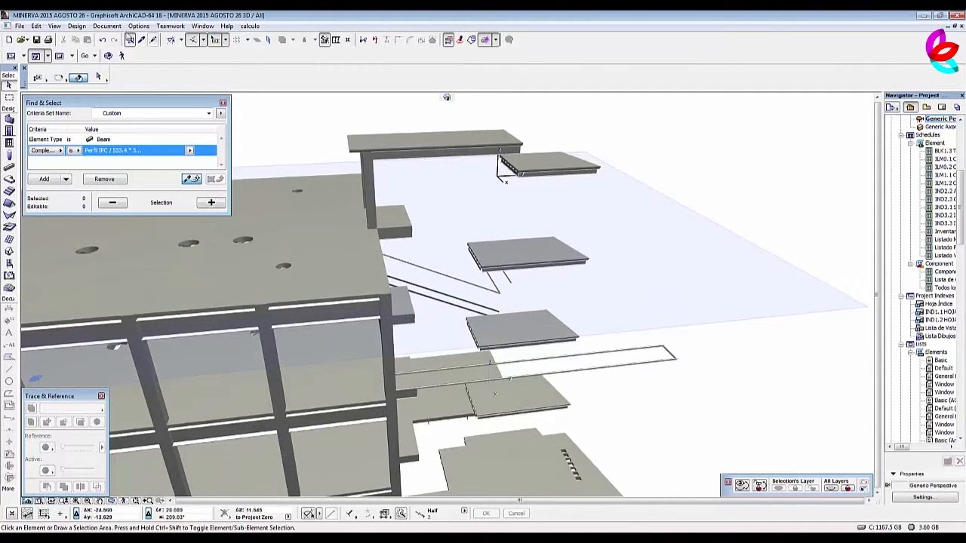
pyautogui.click(467, 157)
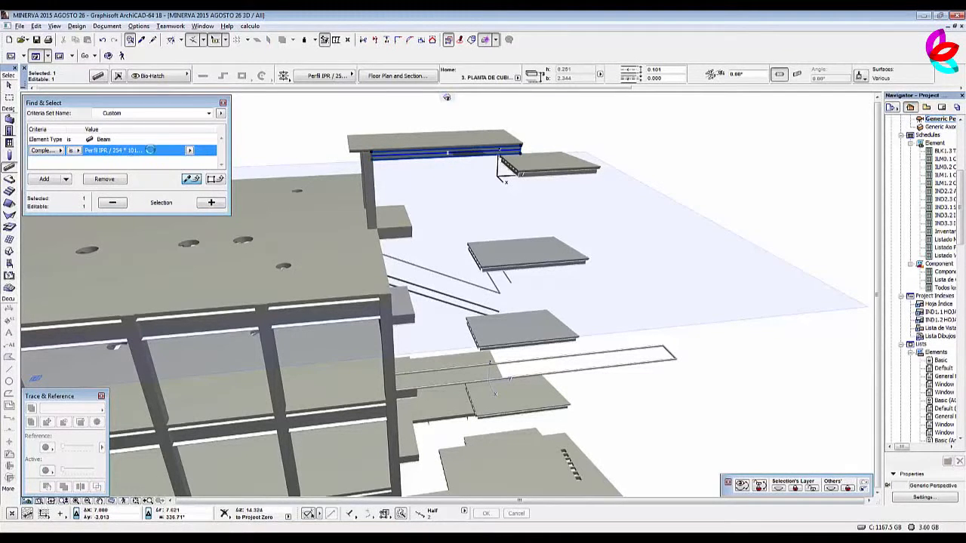
pyautogui.click(212, 203)
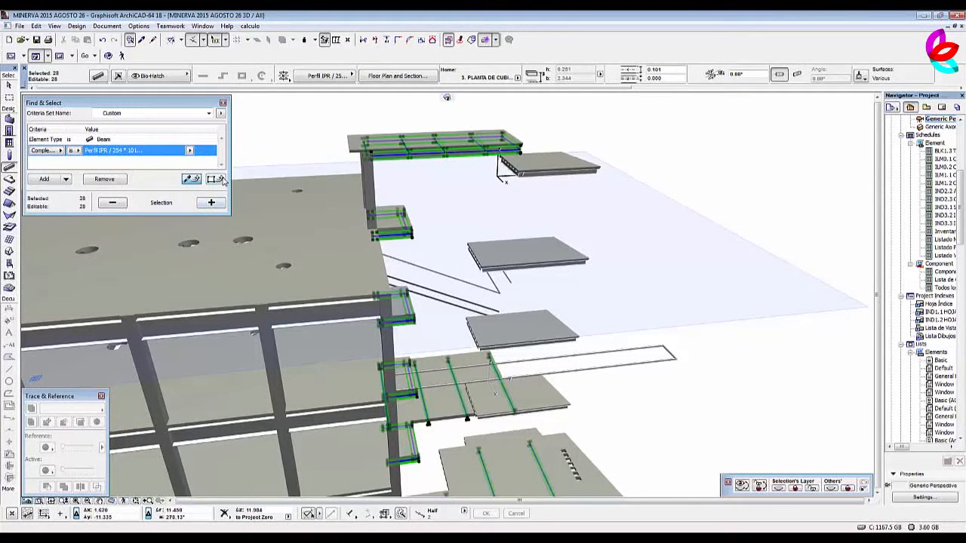
# Link the Viga IPR property object individually to all the selected beams and clear the selection.
pyautogui.click(105, 77)
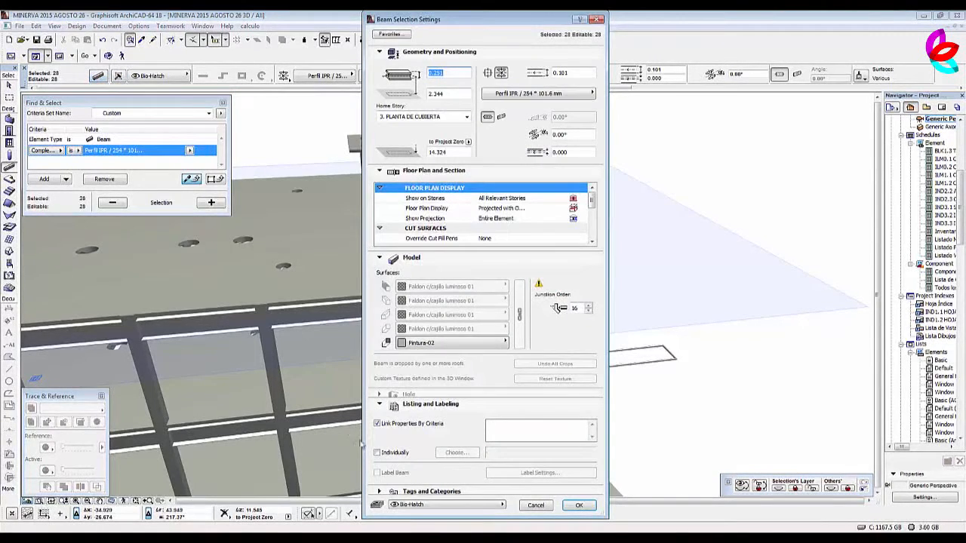
pyautogui.click(379, 453)
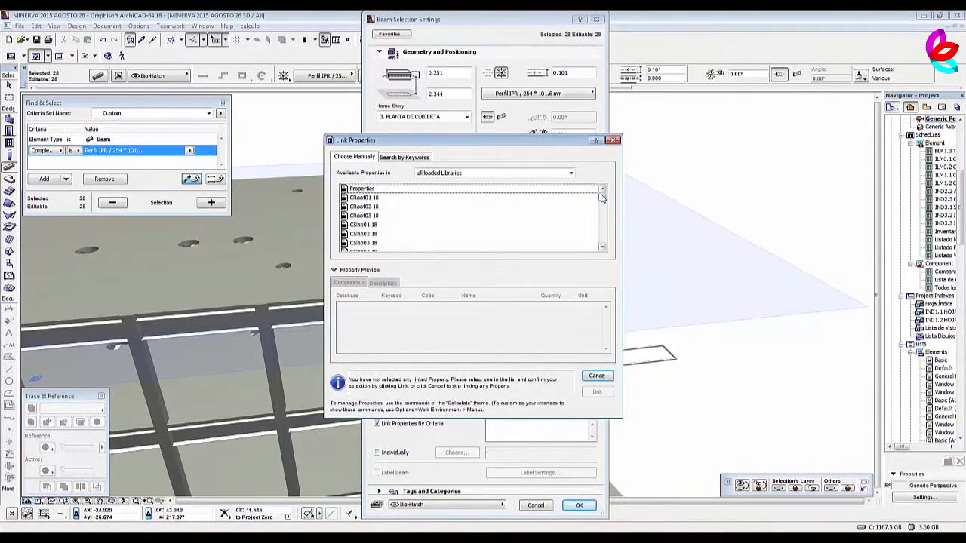
pyautogui.moveTo(603, 193); pyautogui.dragTo(613, 243)
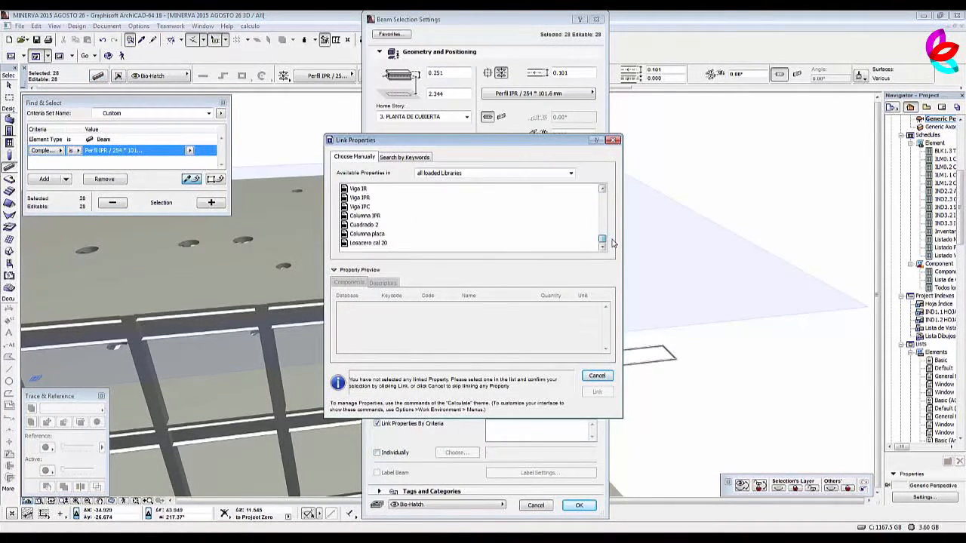
pyautogui.click(359, 199)
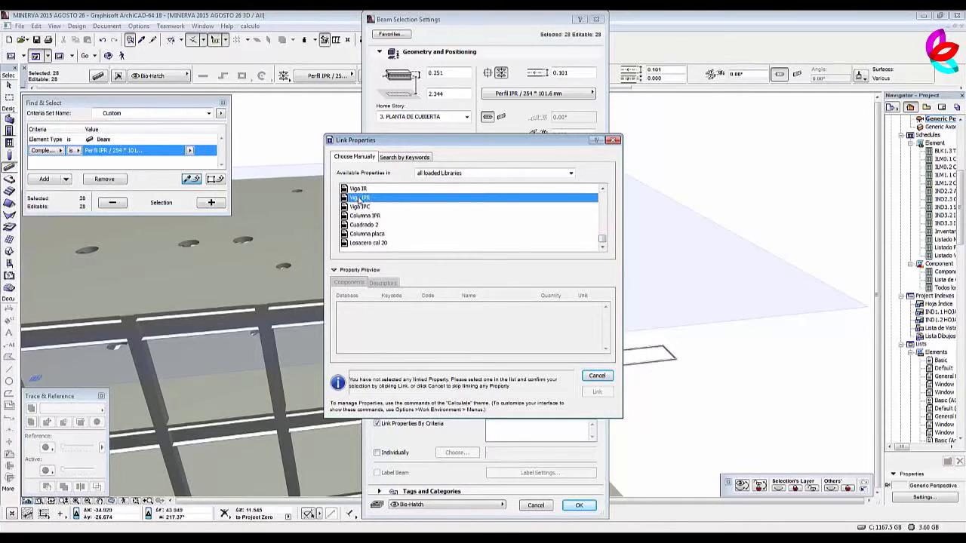
pyautogui.click(597, 392)
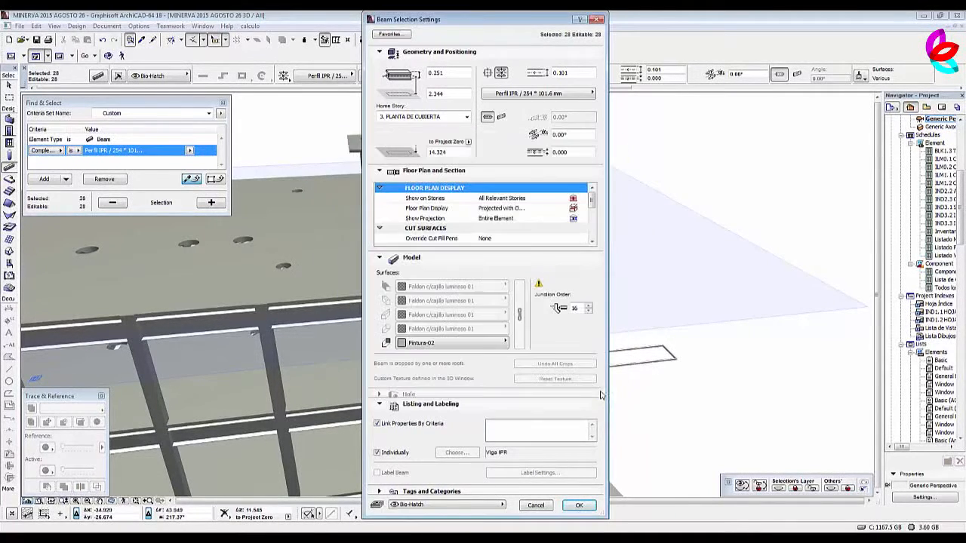
pyautogui.click(579, 505)
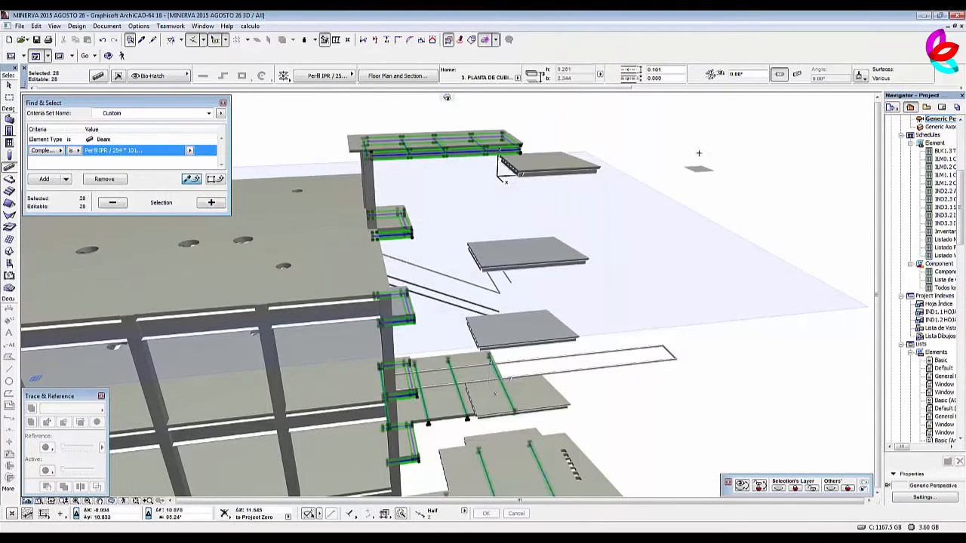
pyautogui.press('Escape')
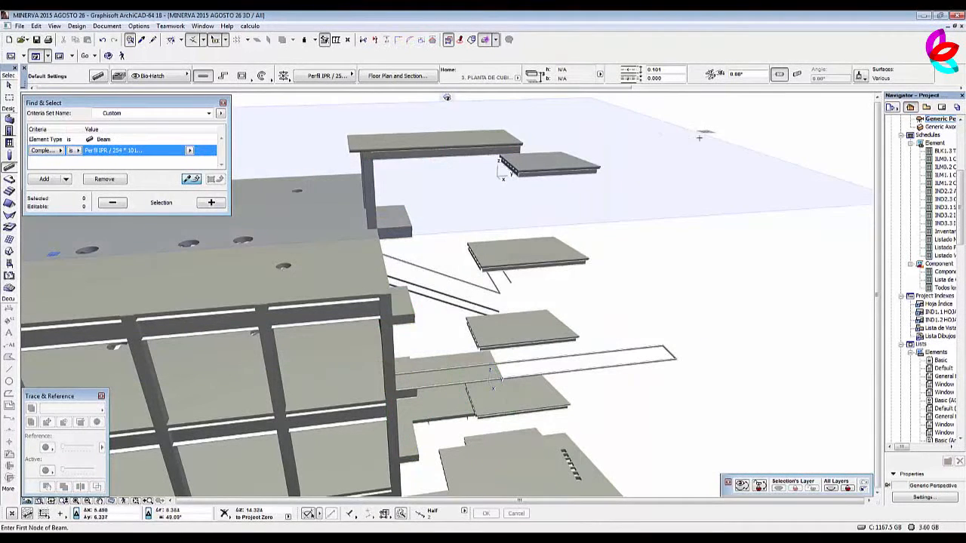
# Find and select all beams with the Perfil IPR / 152.4 * 101.6 mm profile and link the Viga IR property object to them individually.
pyautogui.keyDown('alt'); pyautogui.click(549, 172); pyautogui.keyUp('alt')
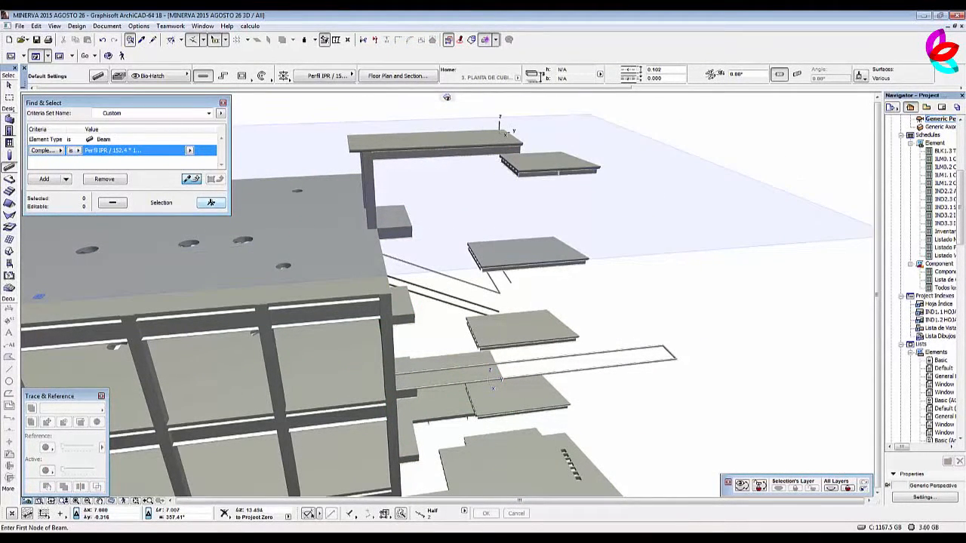
pyautogui.click(211, 203)
pyautogui.scroll(-4, 660, 198)
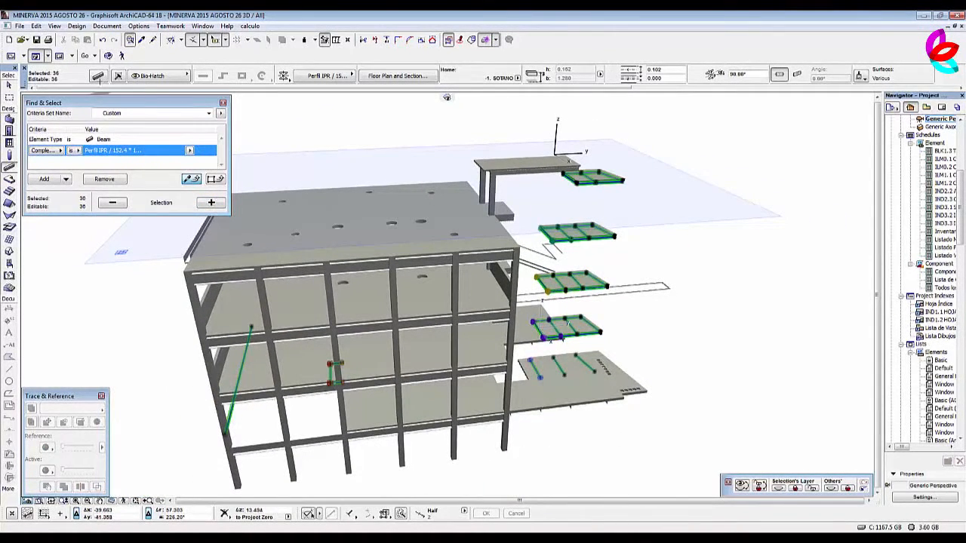
pyautogui.click(99, 76)
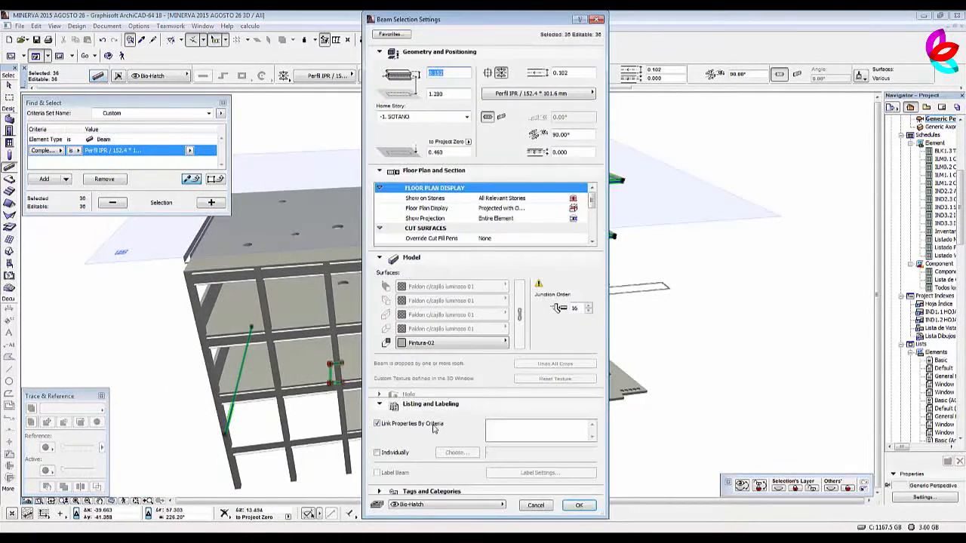
pyautogui.click(398, 454)
pyautogui.moveTo(602, 191); pyautogui.dragTo(602, 243)
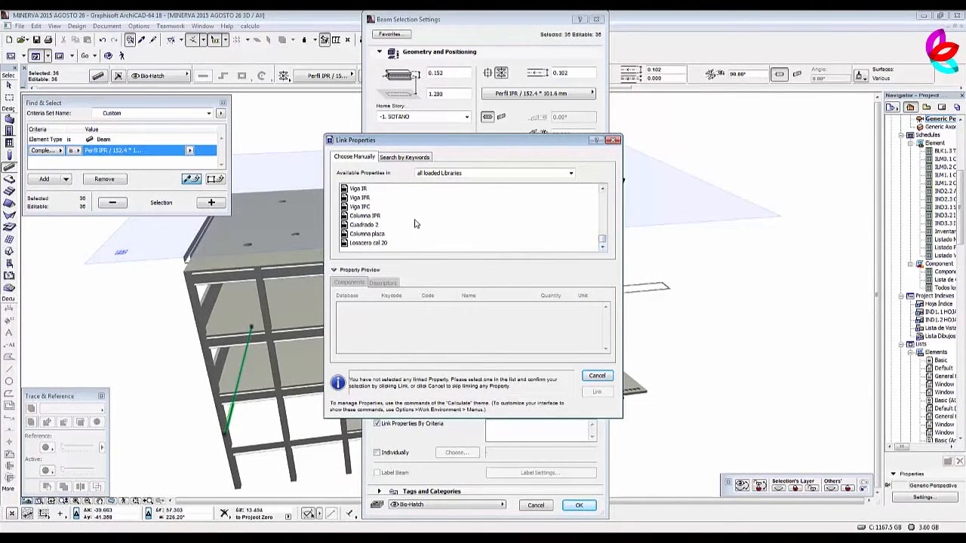
pyautogui.click(363, 190)
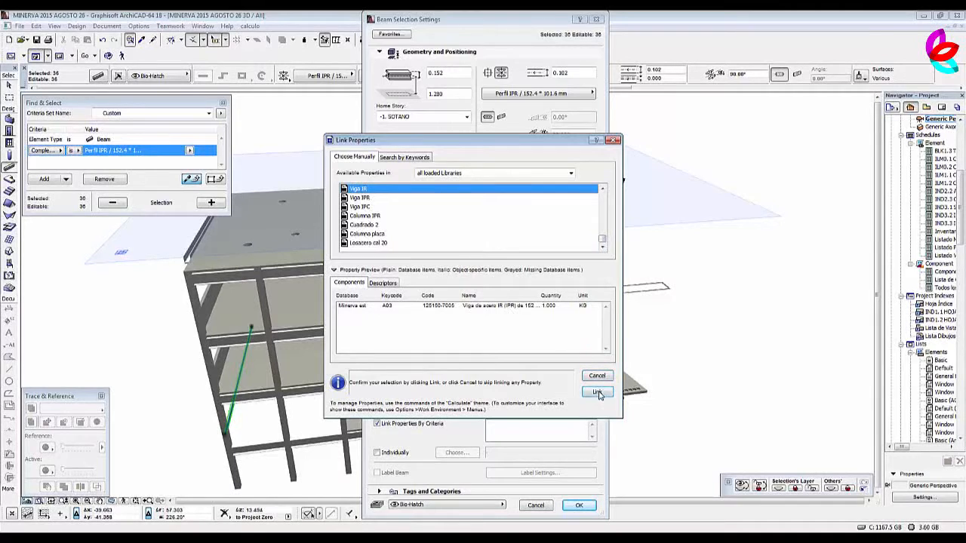
pyautogui.click(597, 393)
pyautogui.click(580, 506)
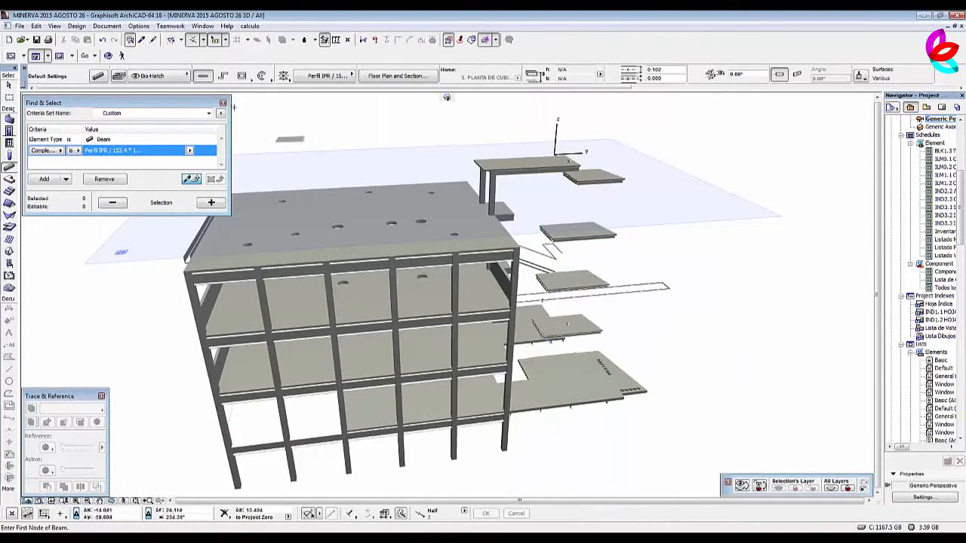
# Show all layers in the 3D model and close the Report window.
pyautogui.click(107, 26)
pyautogui.moveTo(55, 121)
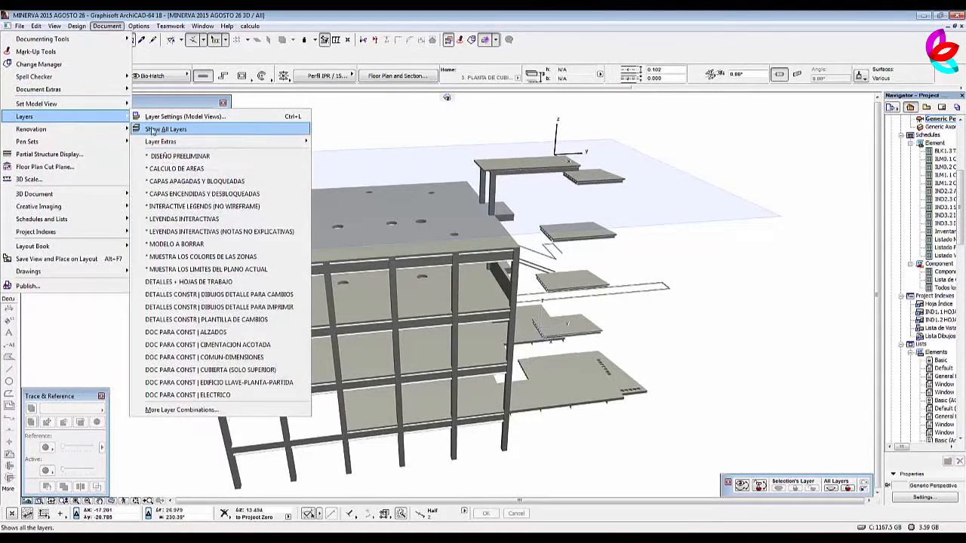
pyautogui.click(154, 128)
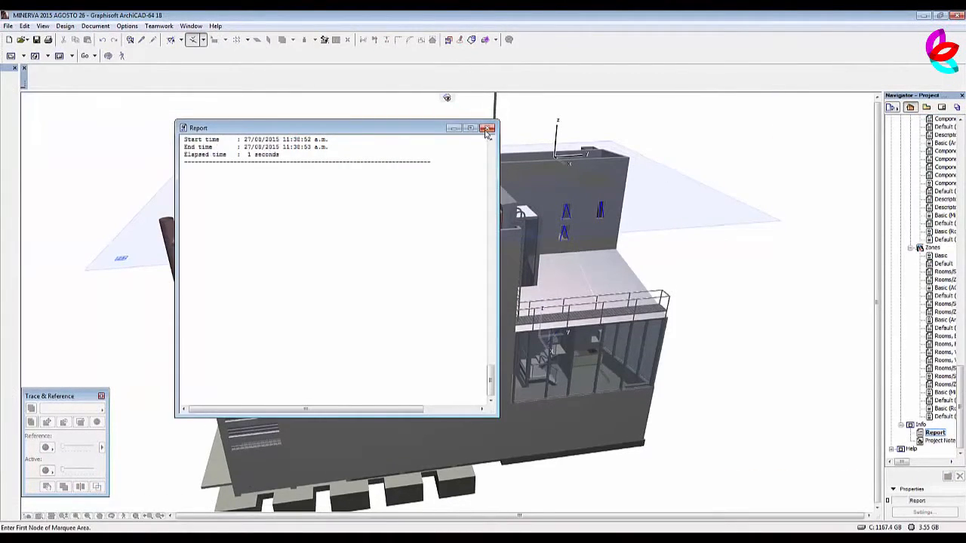
pyautogui.click(488, 129)
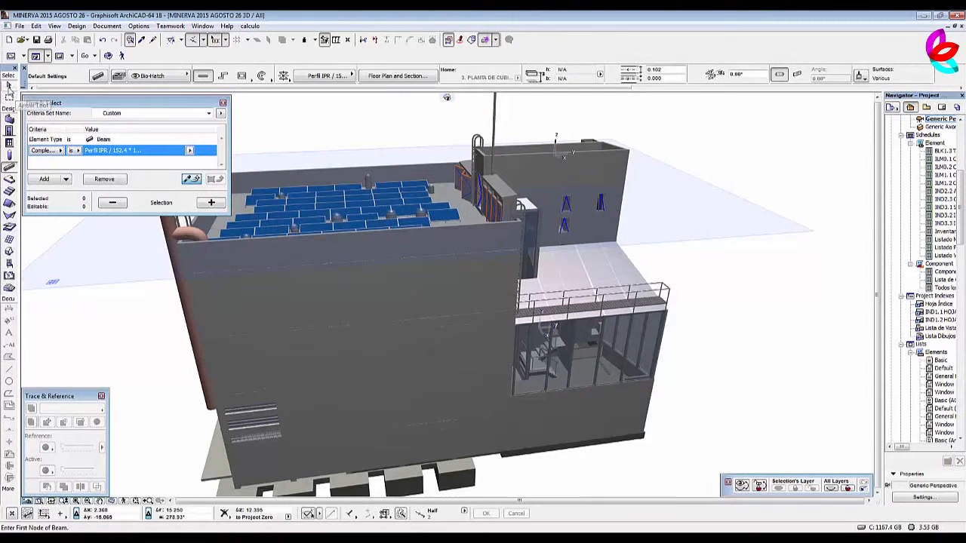
# Isolate the layer of the steel column in the rear tower and select all columns with its Perfil IPR / 152.4 * 101.6 mm profile.
pyautogui.click(9, 86)
pyautogui.click(618, 215)
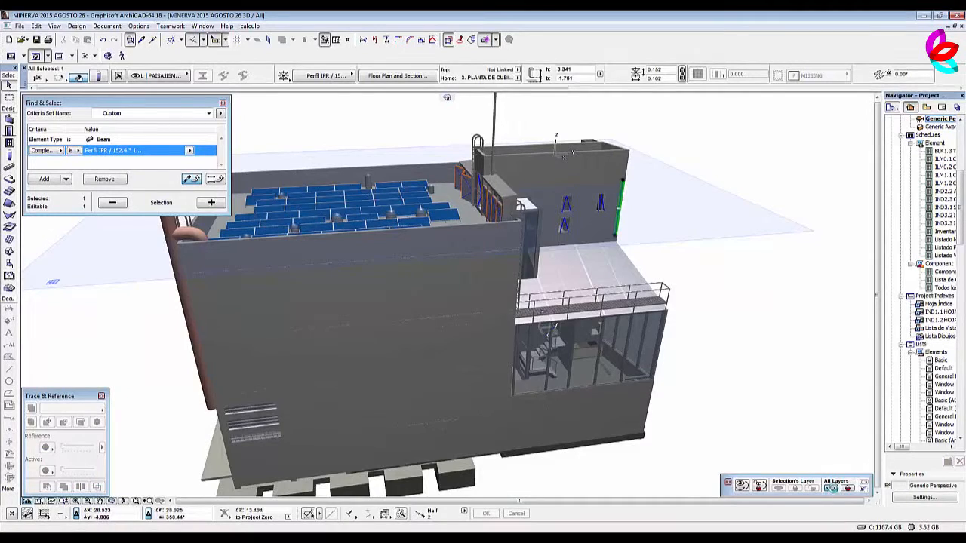
pyautogui.click(833, 490)
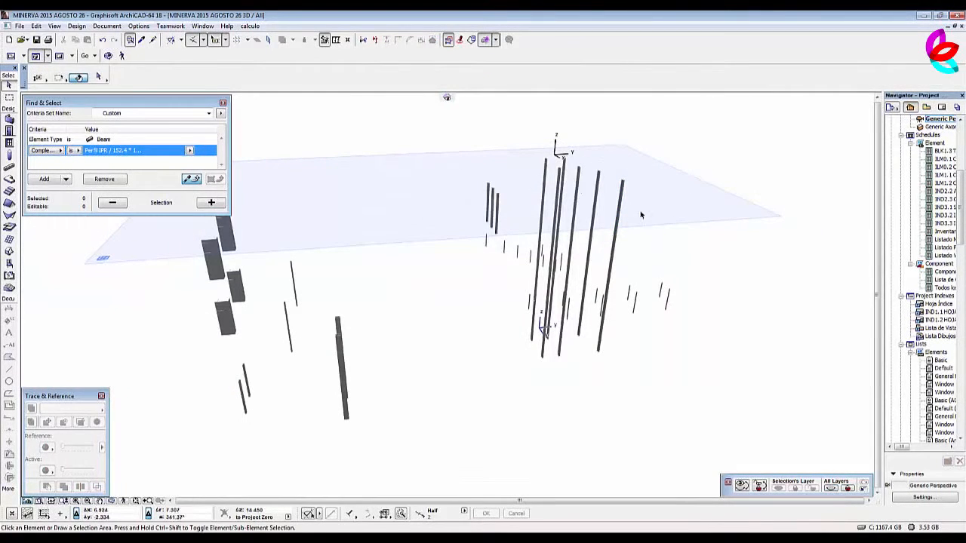
pyautogui.keyDown('alt'); pyautogui.click(623, 188); pyautogui.keyUp('alt')
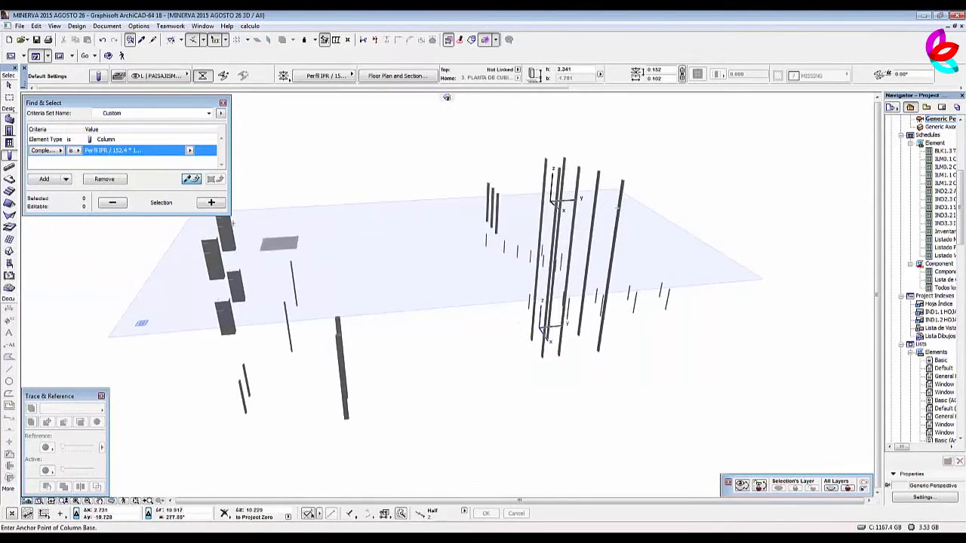
pyautogui.click(211, 202)
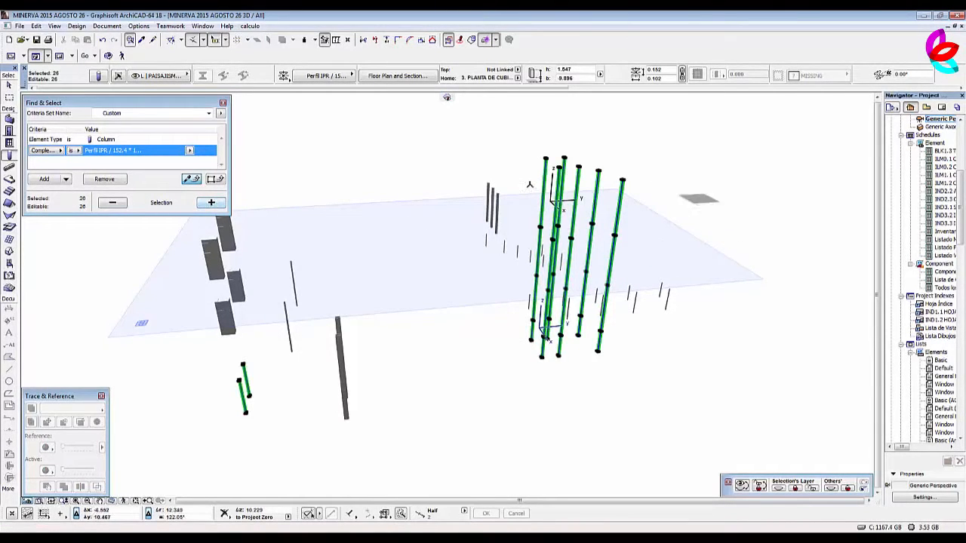
# Link the Columna IPR property object individually to all the selected columns and clear the selection.
pyautogui.click(99, 77)
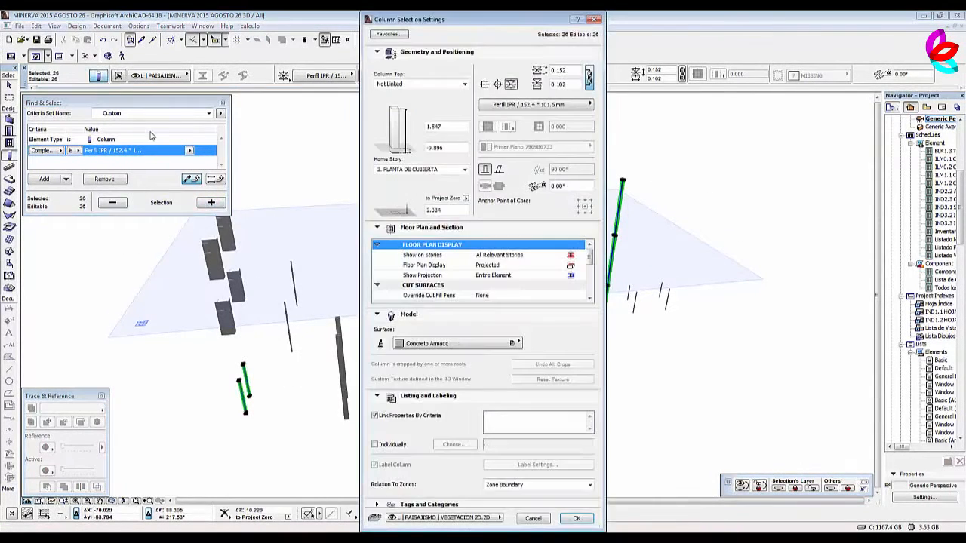
pyautogui.click(382, 446)
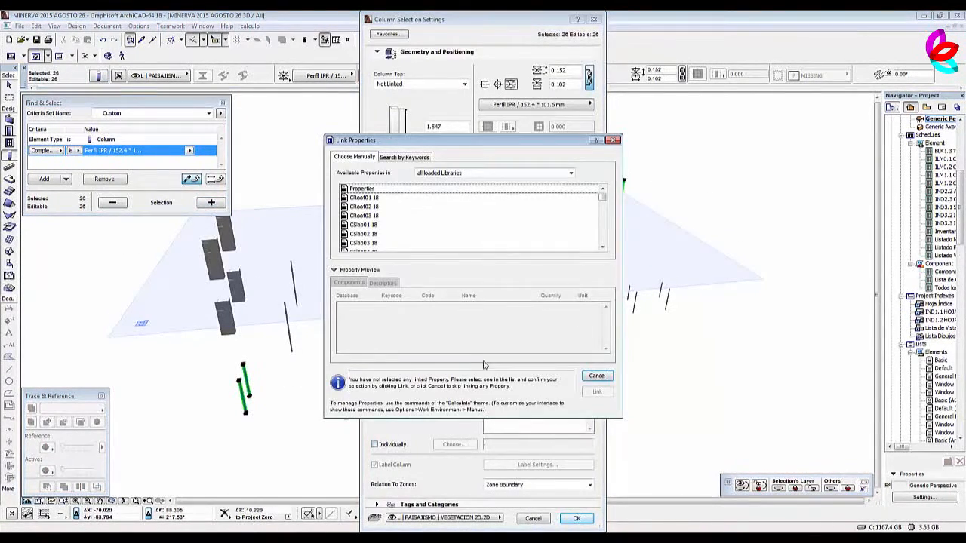
pyautogui.moveTo(603, 194); pyautogui.dragTo(613, 242)
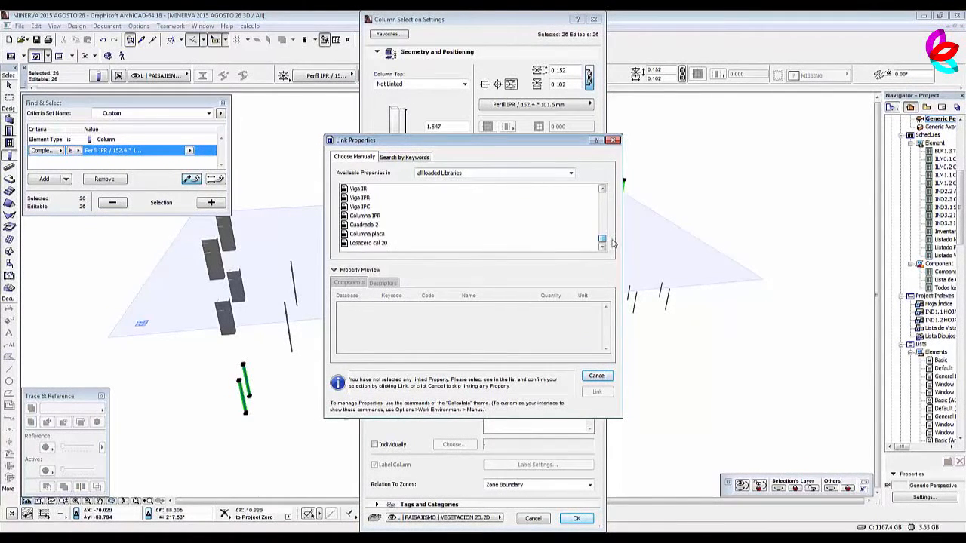
pyautogui.click(375, 216)
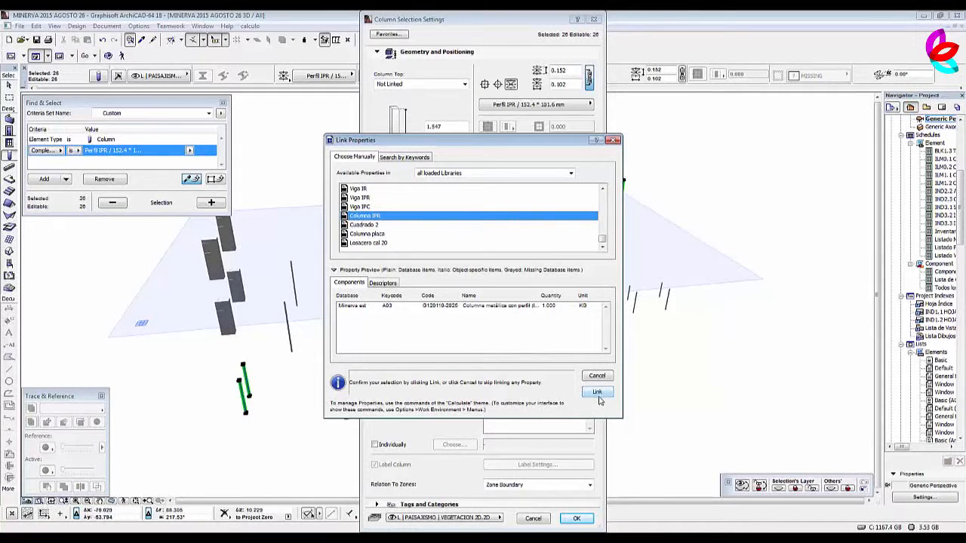
pyautogui.click(597, 393)
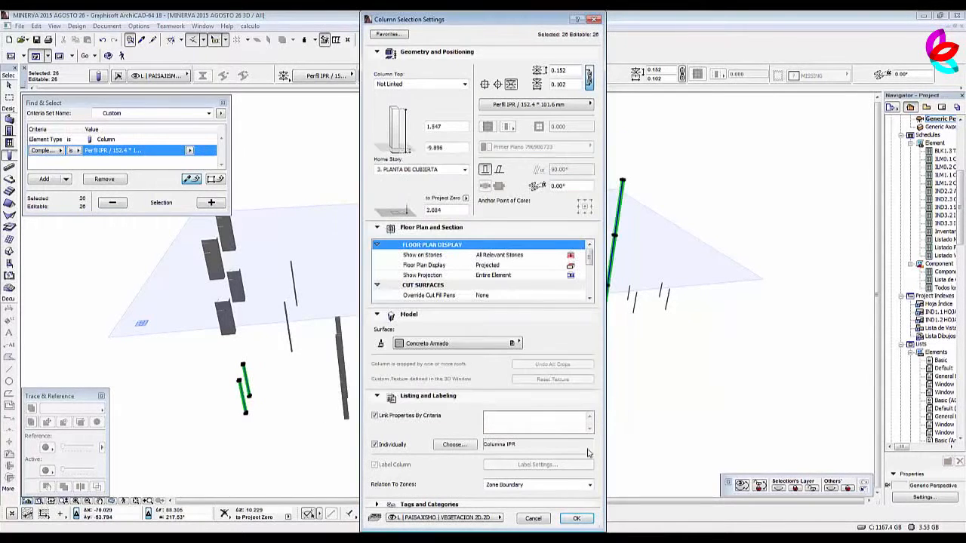
pyautogui.click(578, 520)
pyautogui.press('Escape')
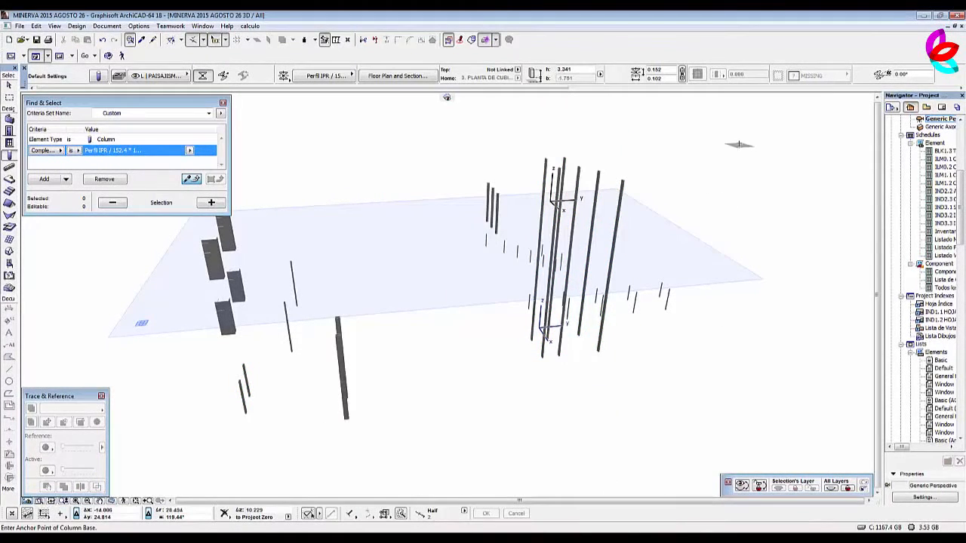
# Close the Find & Select palette and show all the layers of the building again.
pyautogui.click(222, 103)
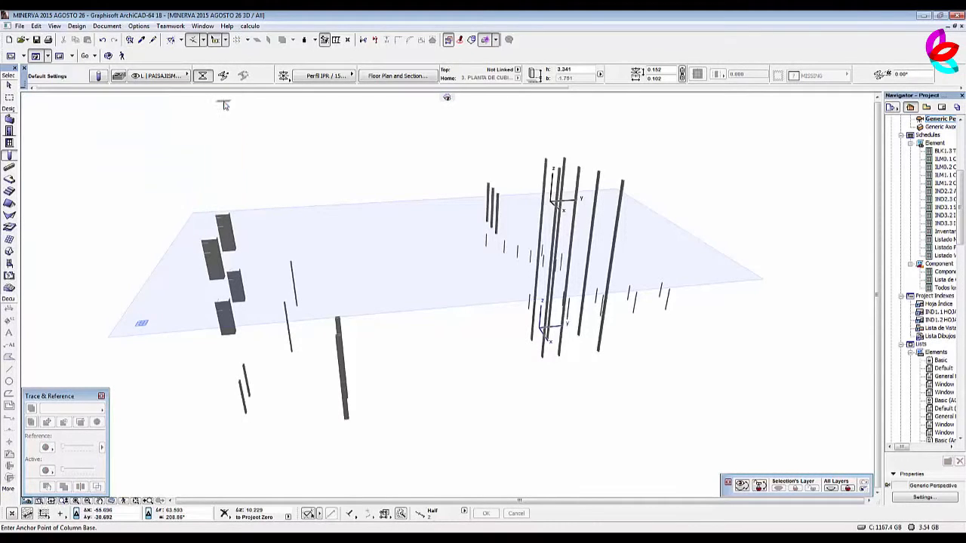
pyautogui.click(107, 25)
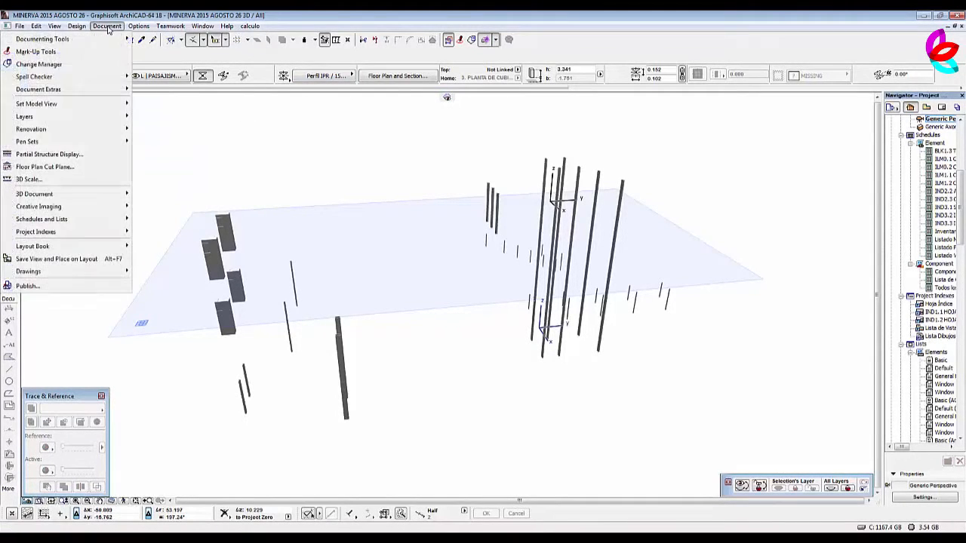
pyautogui.moveTo(65, 117)
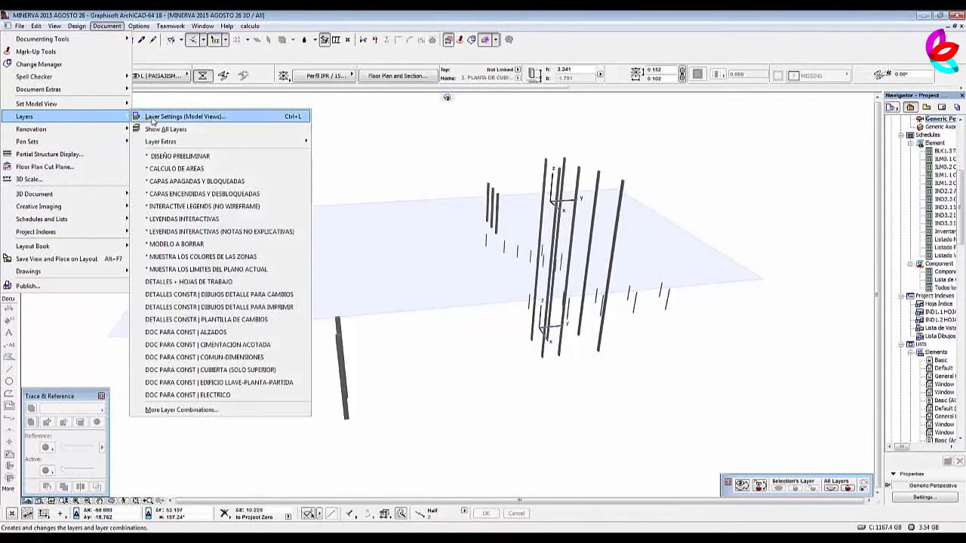
pyautogui.click(181, 130)
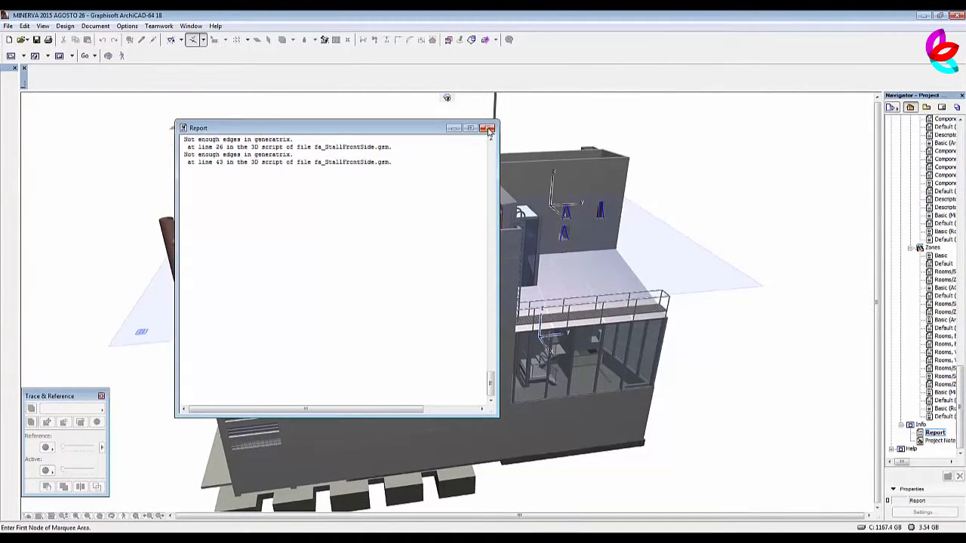
# Generate the Estructura component list for the whole building model.
pyautogui.scroll(-3, 664, 209)
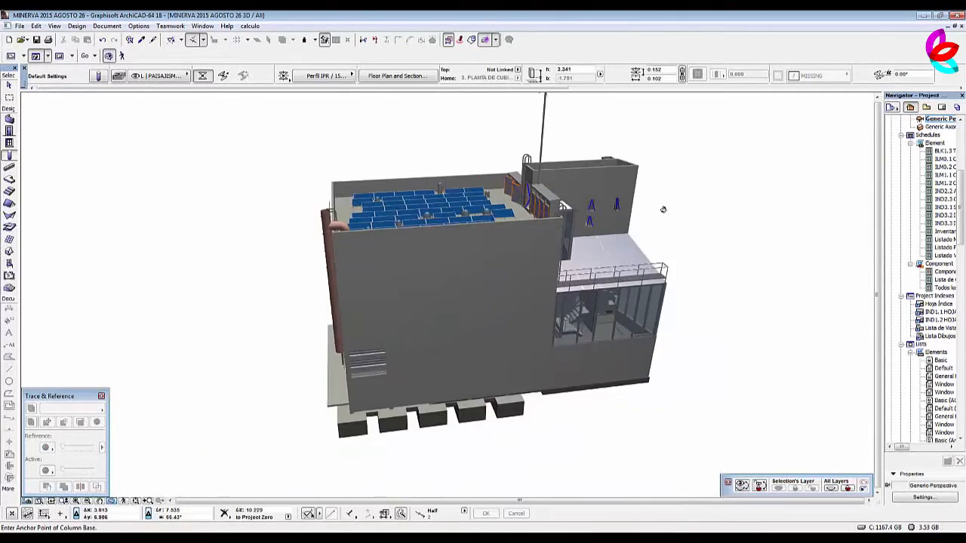
pyautogui.keyDown('shift'); pyautogui.moveTo(472, 264); pyautogui.dragTo(446, 97, button='middle'); pyautogui.keyUp('shift')
pyautogui.click(106, 25)
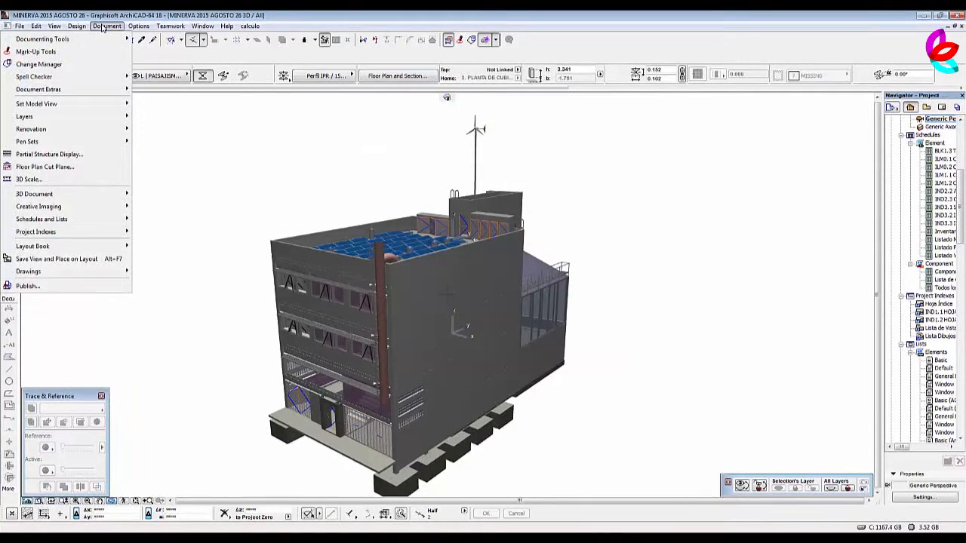
pyautogui.moveTo(106, 219)
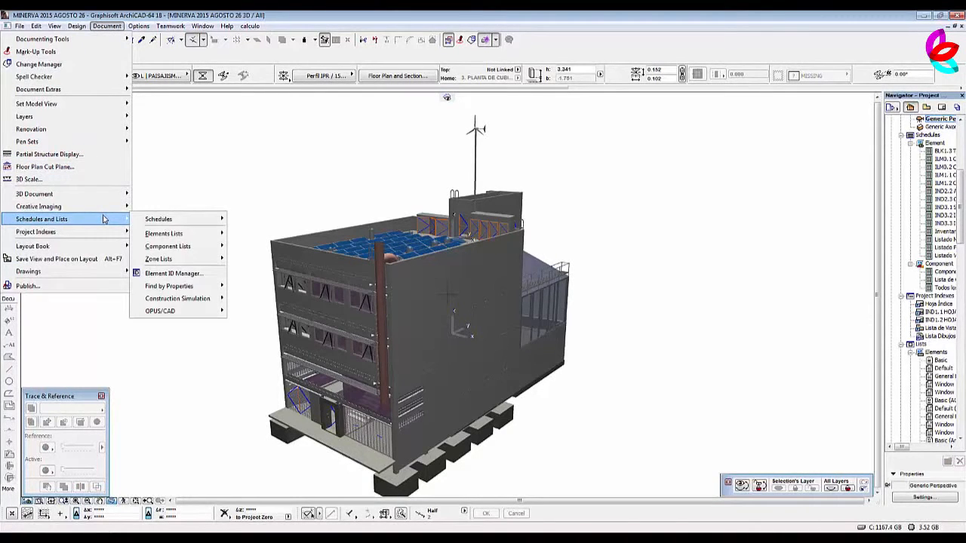
pyautogui.moveTo(210, 249)
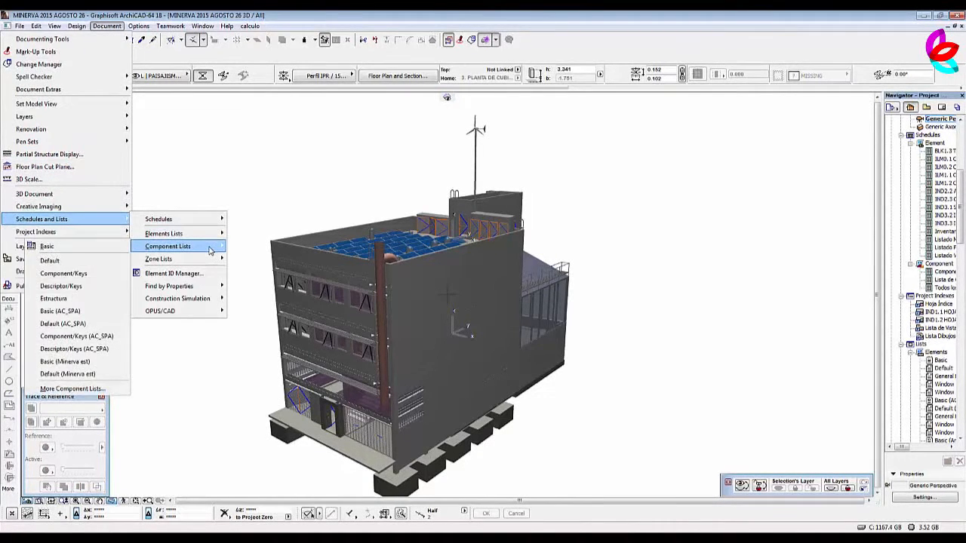
pyautogui.click(54, 298)
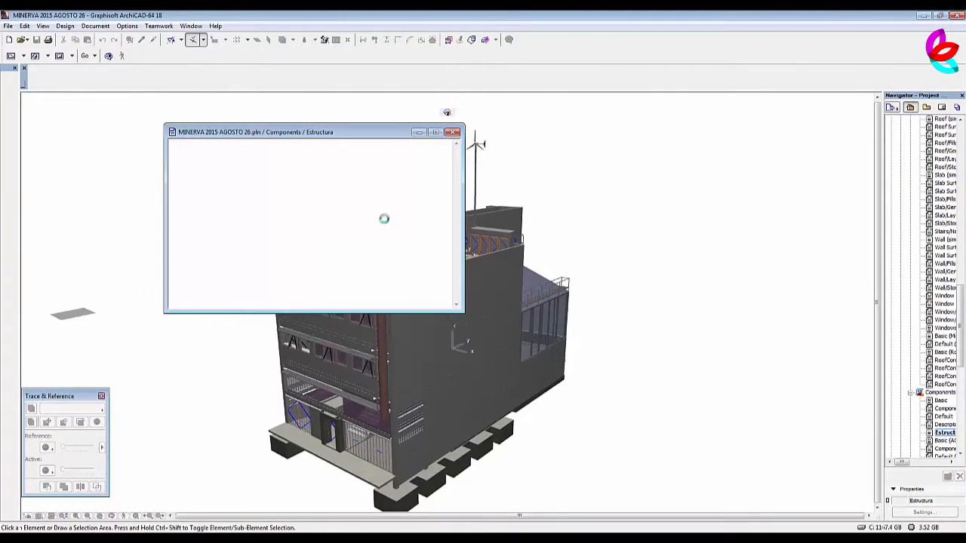
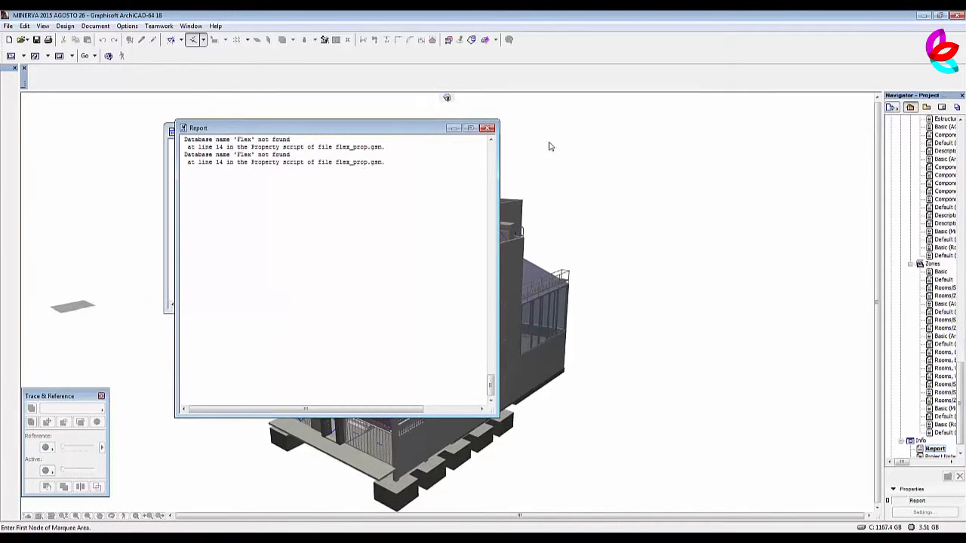
# Close the error report and enlarge the Estructura component list to examine the units and quantities of its items.
pyautogui.click(488, 127)
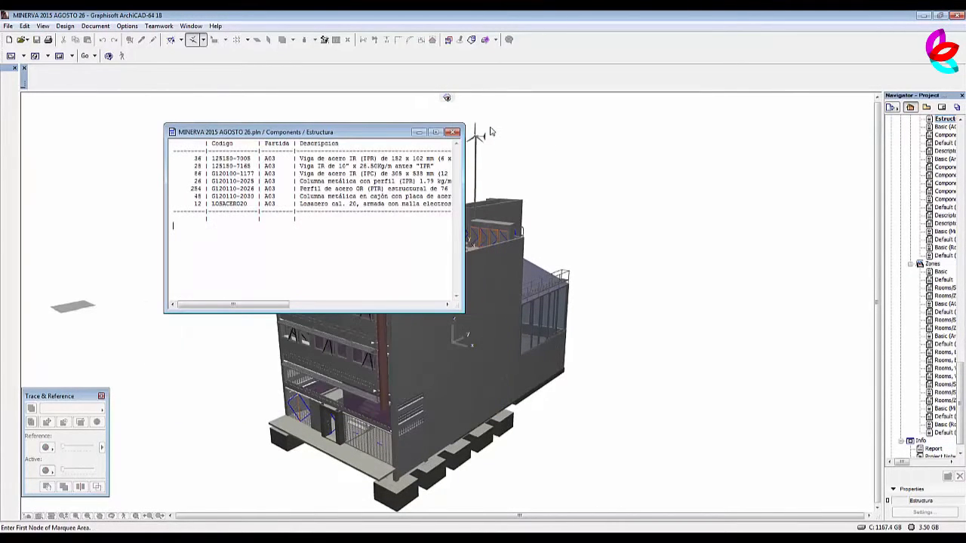
pyautogui.click(436, 133)
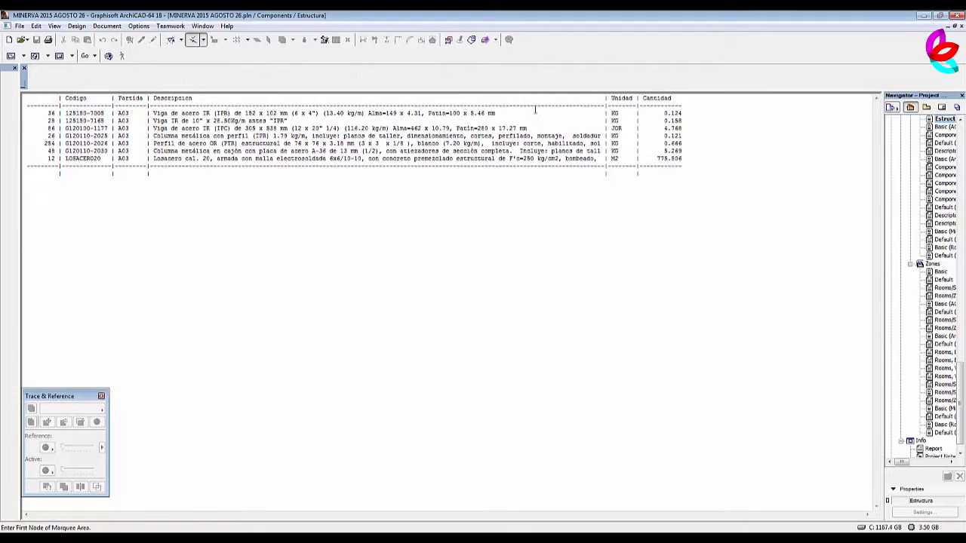
pyautogui.moveTo(611, 113); pyautogui.dragTo(687, 113)
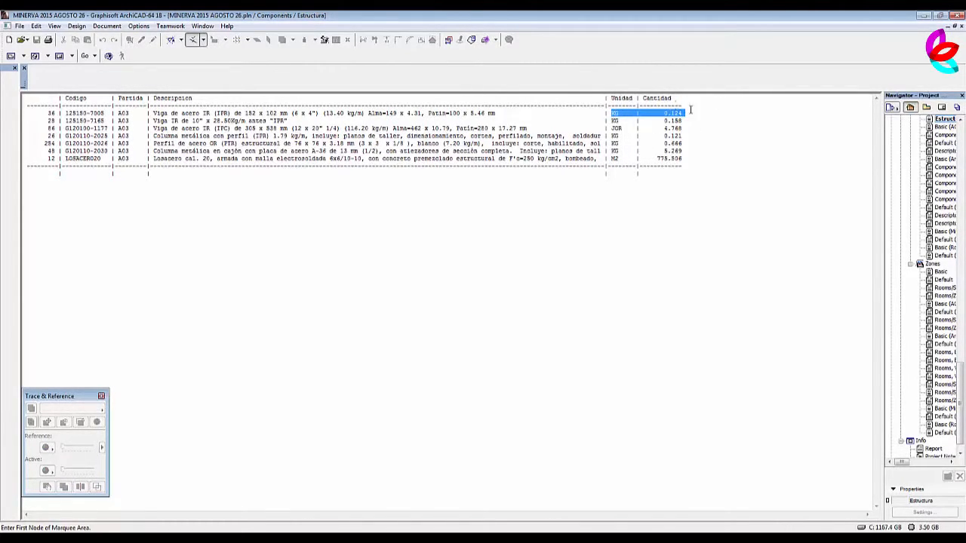
pyautogui.click(641, 259)
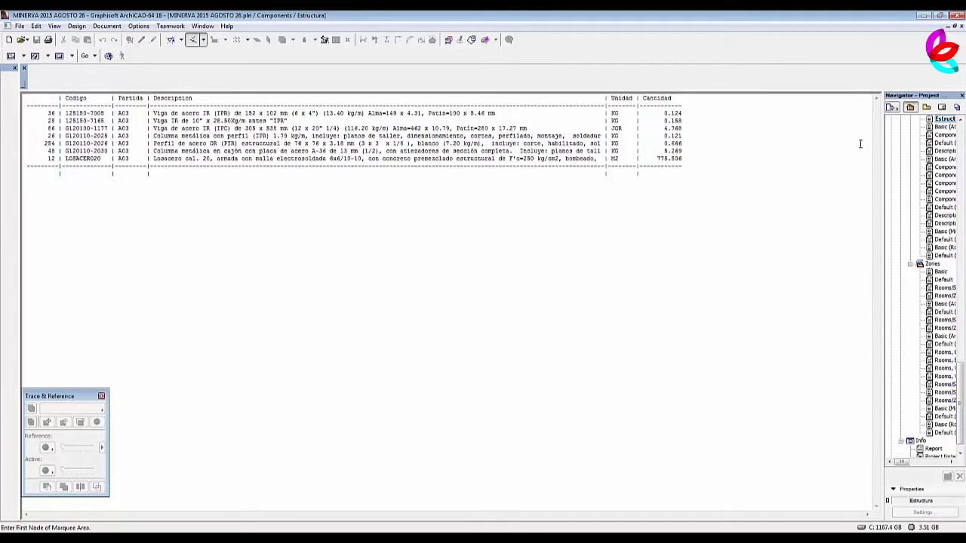
# Save the component list as a Tabbed Text file named Estructura in the MEDICION ESTRUCTURA ARCHICAD folder.
pyautogui.click(19, 25)
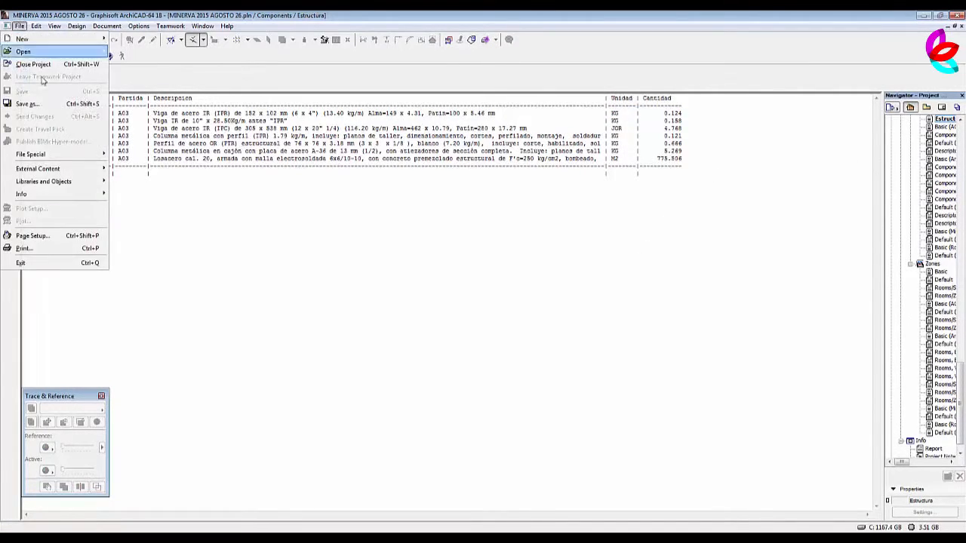
pyautogui.click(45, 105)
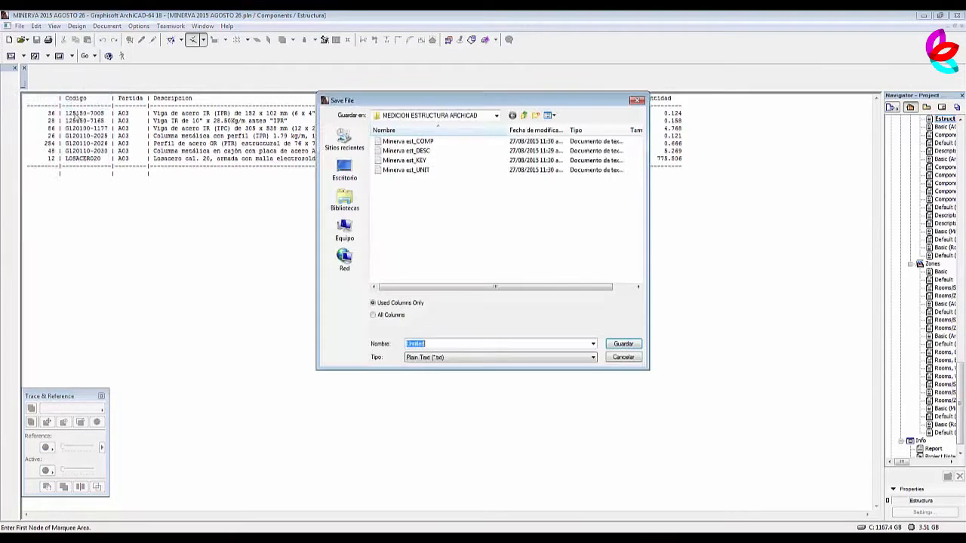
pyautogui.click(465, 357)
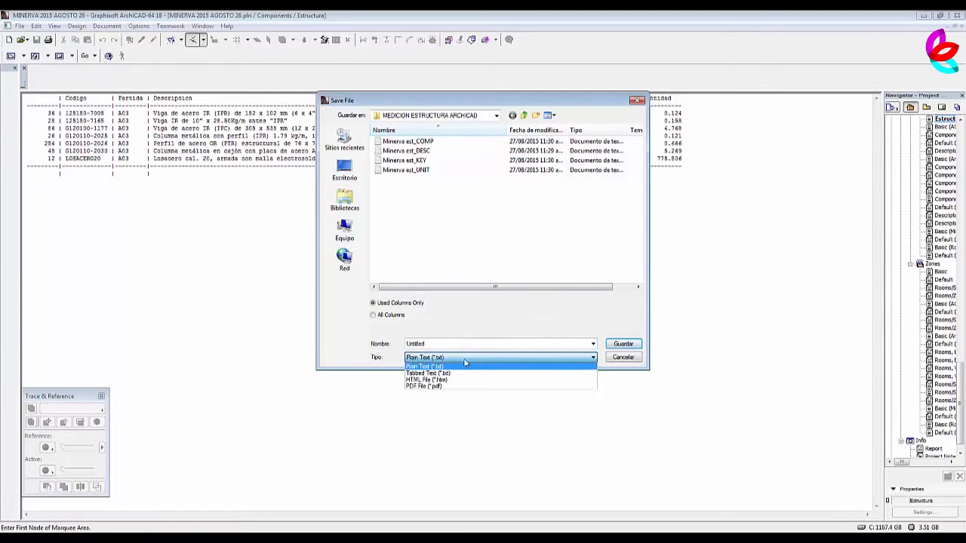
pyautogui.click(445, 375)
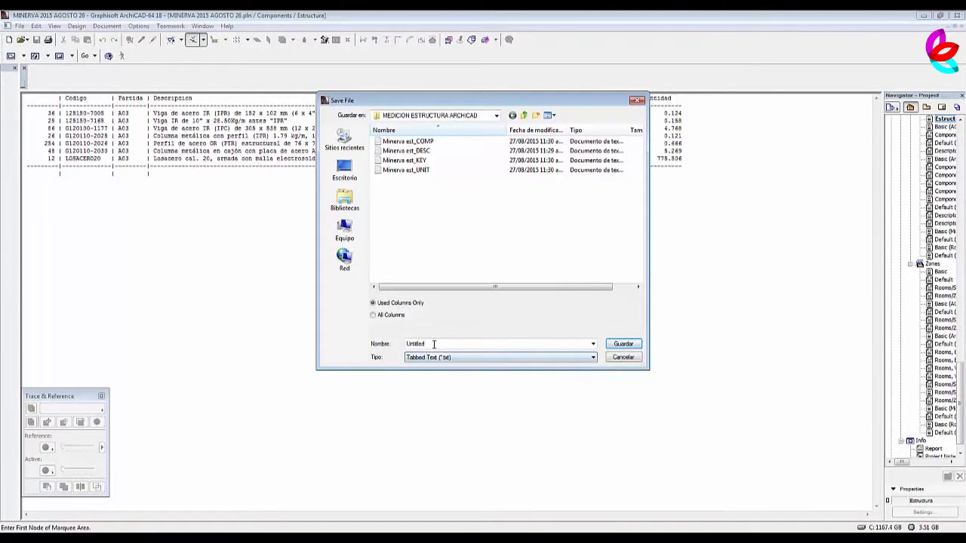
pyautogui.moveTo(432, 345); pyautogui.dragTo(399, 346)
pyautogui.write('Estructura')
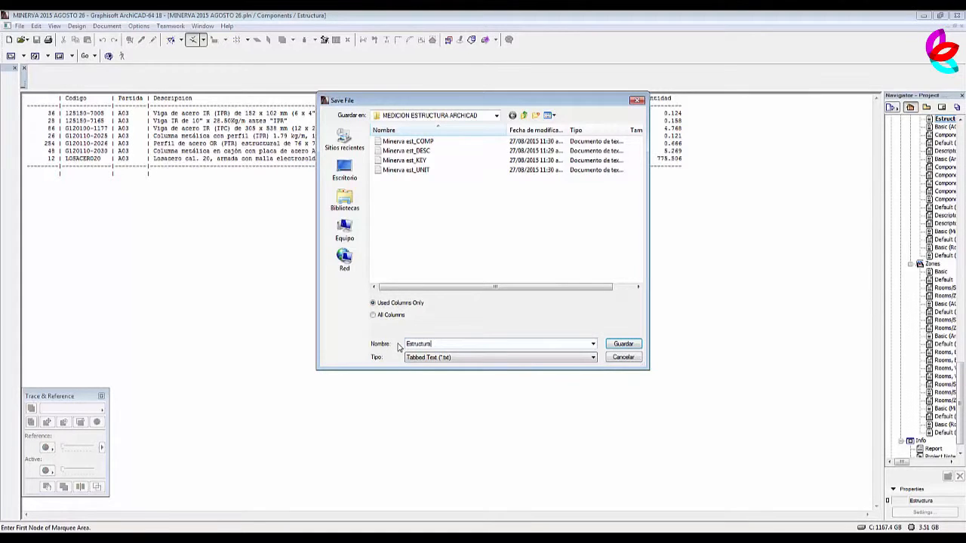
pyautogui.click(633, 346)
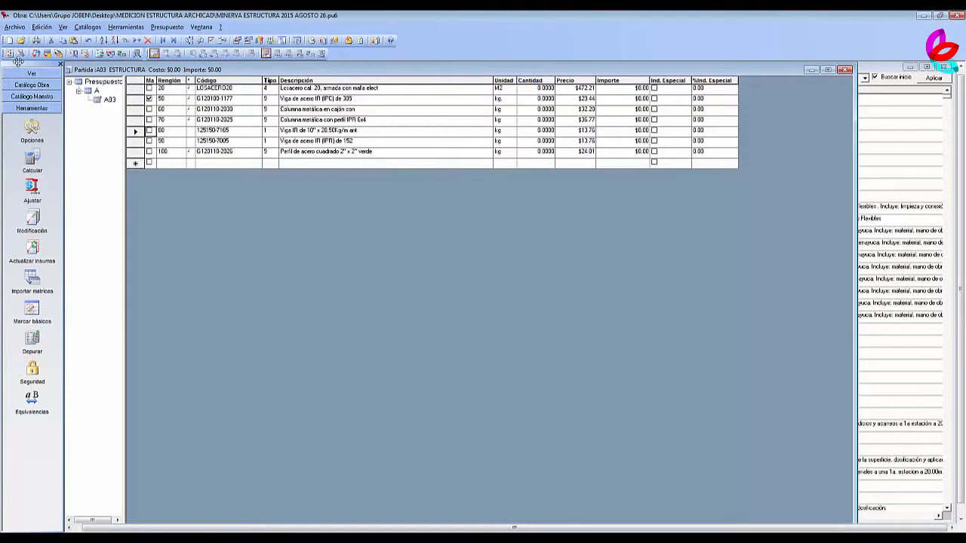
# Switch to the Neodata budget and start a data import with ArchiCAD as the source.
pyautogui.click(15, 27)
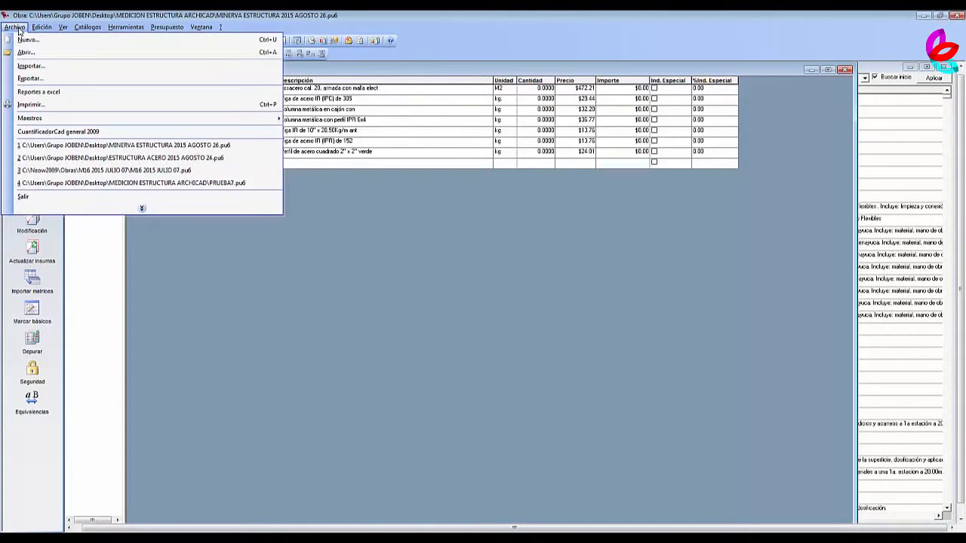
pyautogui.click(362, 238)
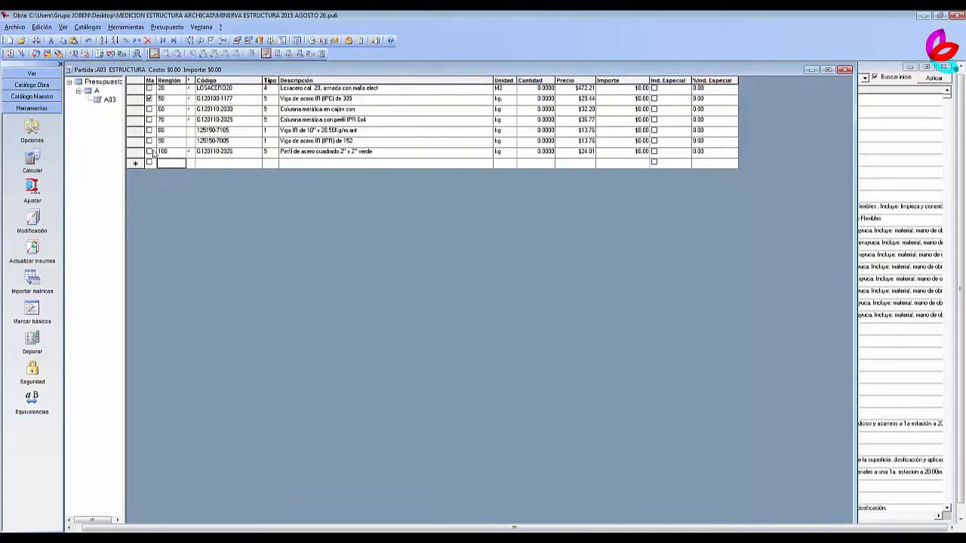
pyautogui.click(172, 162)
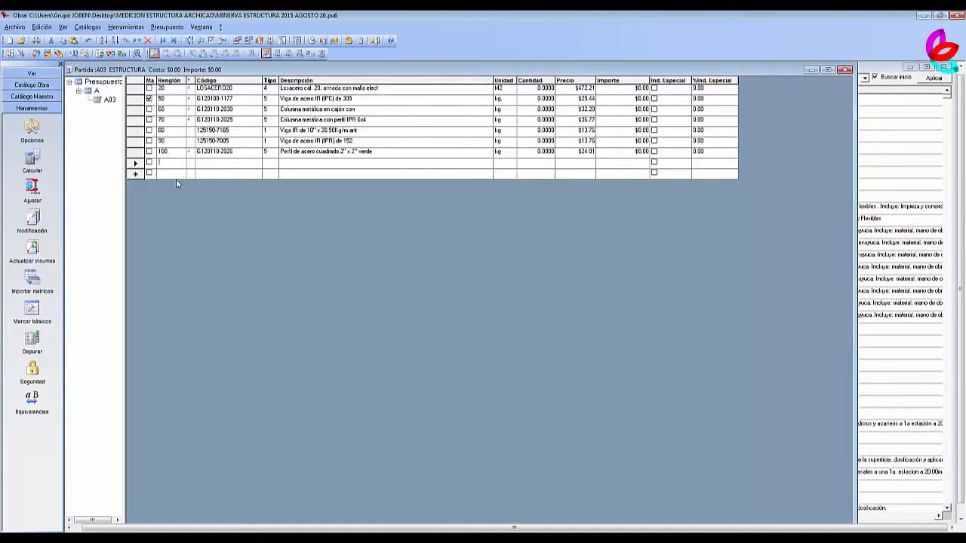
pyautogui.click(12, 28)
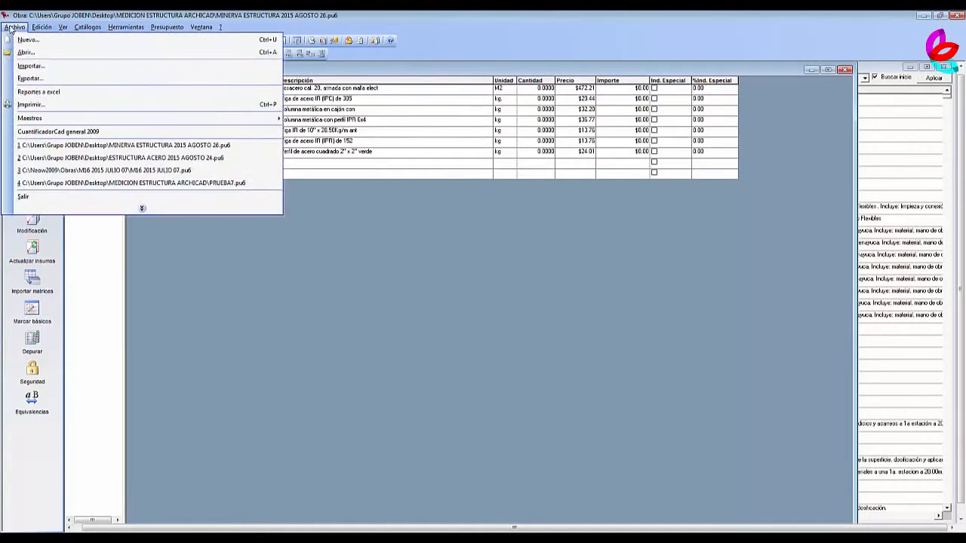
pyautogui.click(51, 66)
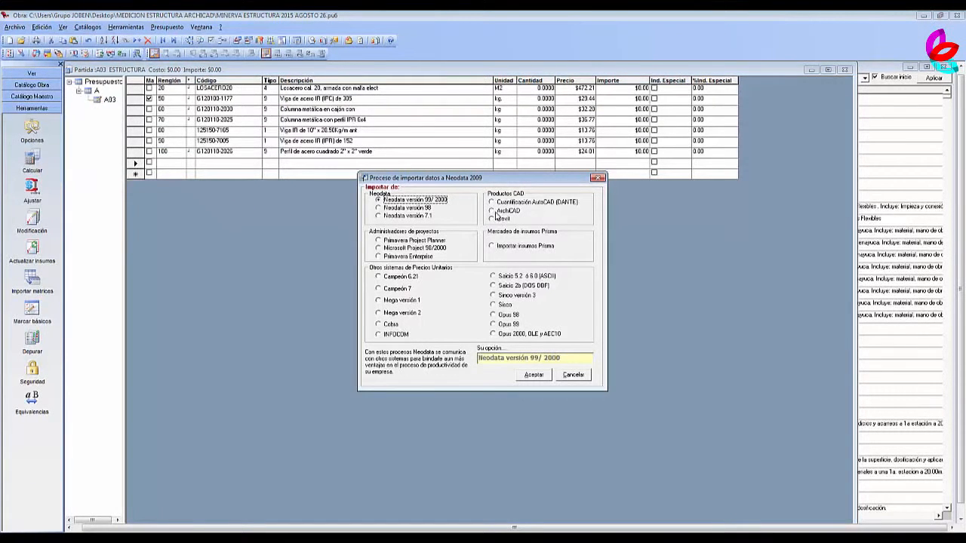
pyautogui.click(492, 212)
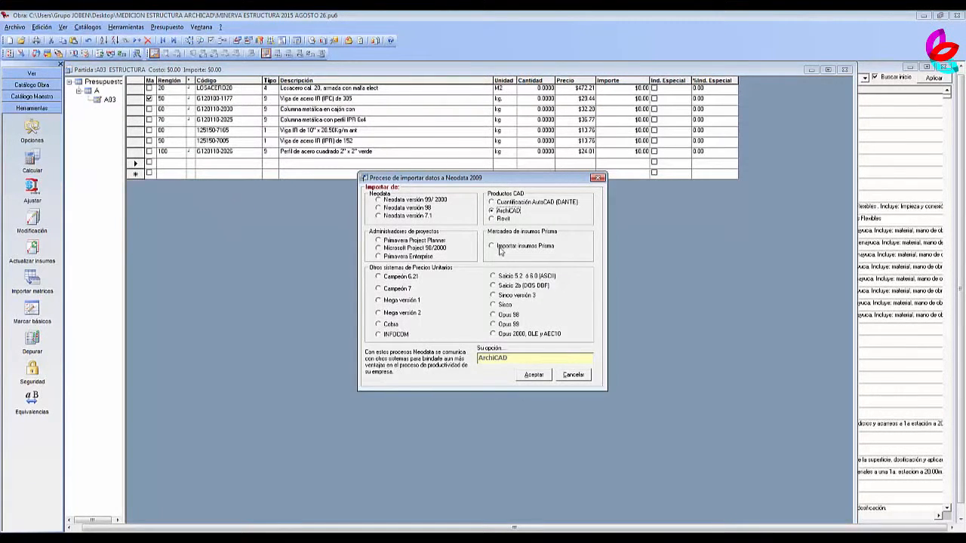
pyautogui.click(534, 375)
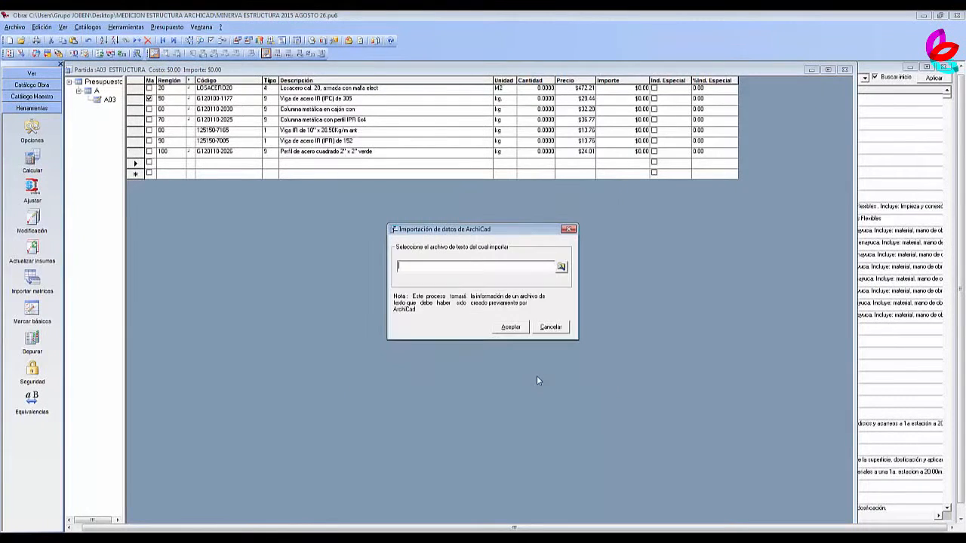
# Choose the Estructura text file from the MEDICION ESTRUCTURA ARCHICAD folder and import it into the budget.
pyautogui.click(563, 268)
pyautogui.click(402, 267)
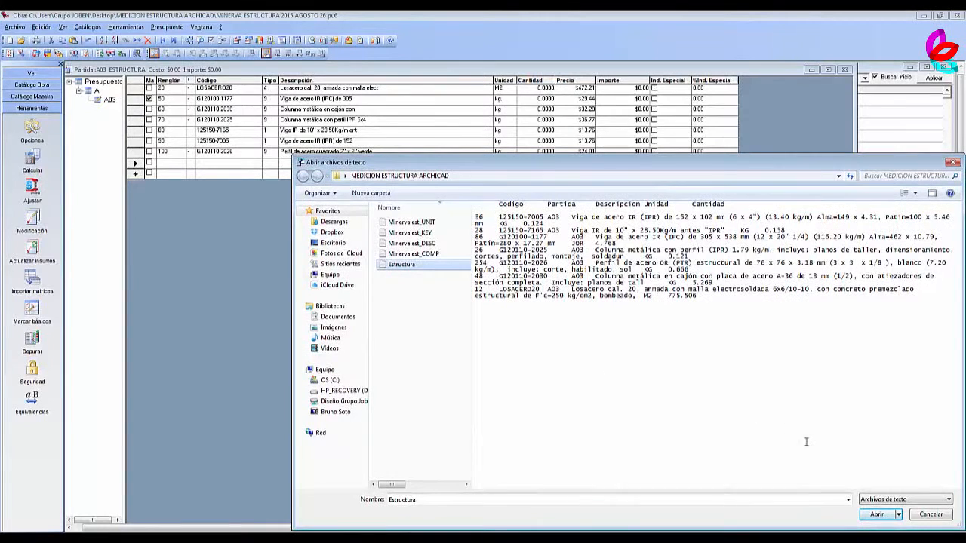
pyautogui.click(876, 514)
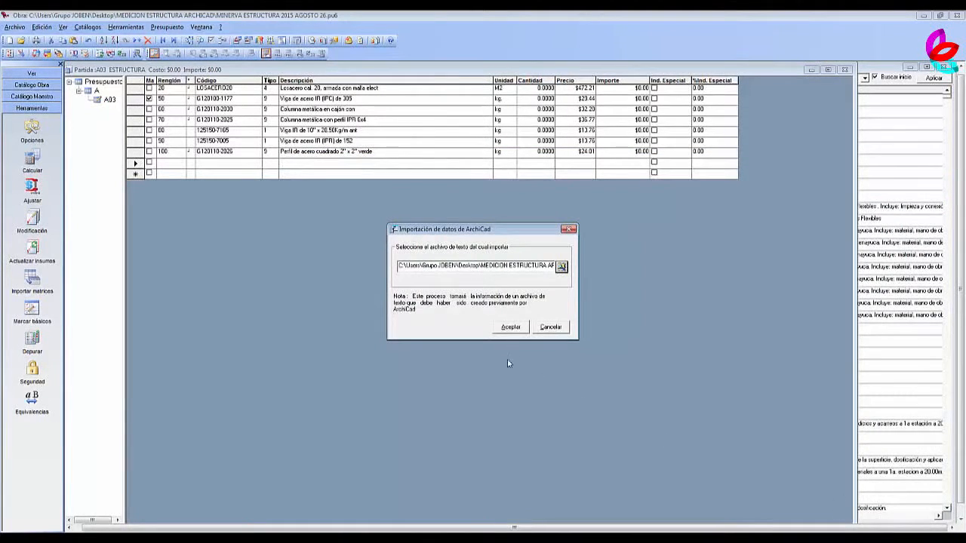
pyautogui.click(510, 326)
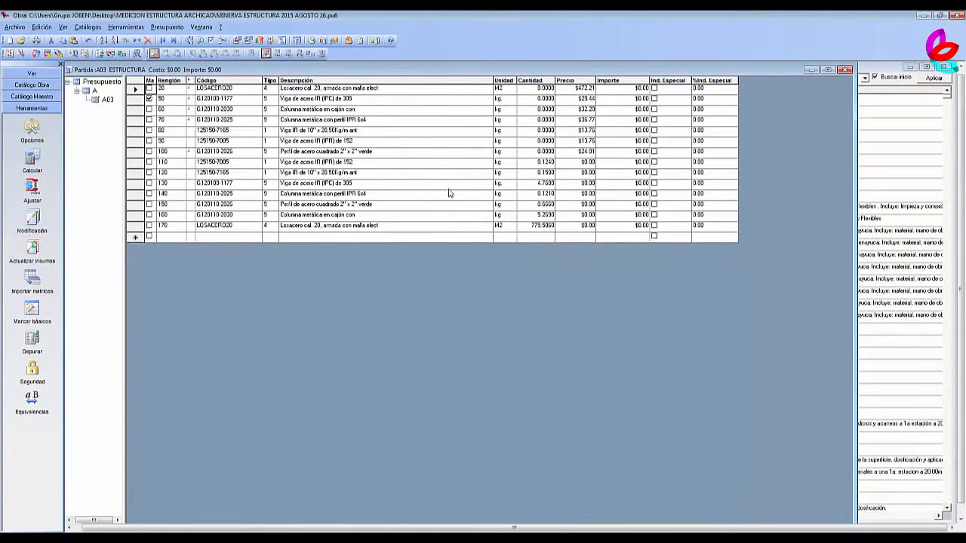
# Set the quantity of the original LOSACERO20 budget line to 775.506 and delete its imported duplicate, line 170.
pyautogui.click(587, 163)
pyautogui.click(220, 163)
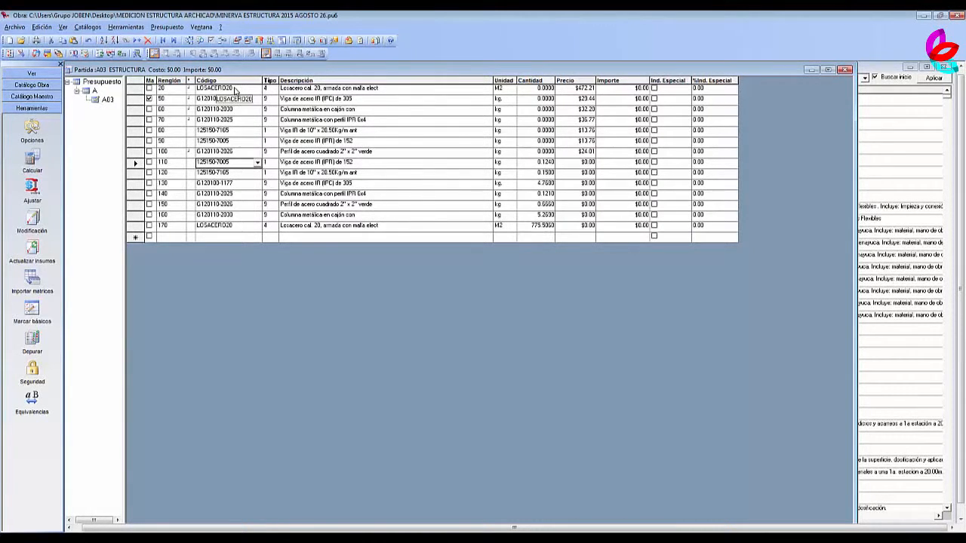
pyautogui.click(237, 225)
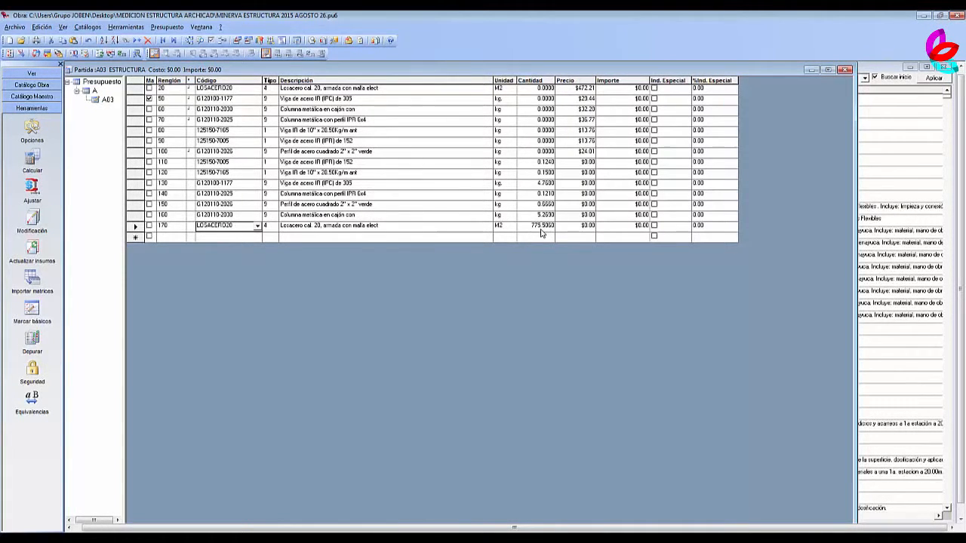
pyautogui.click(543, 88)
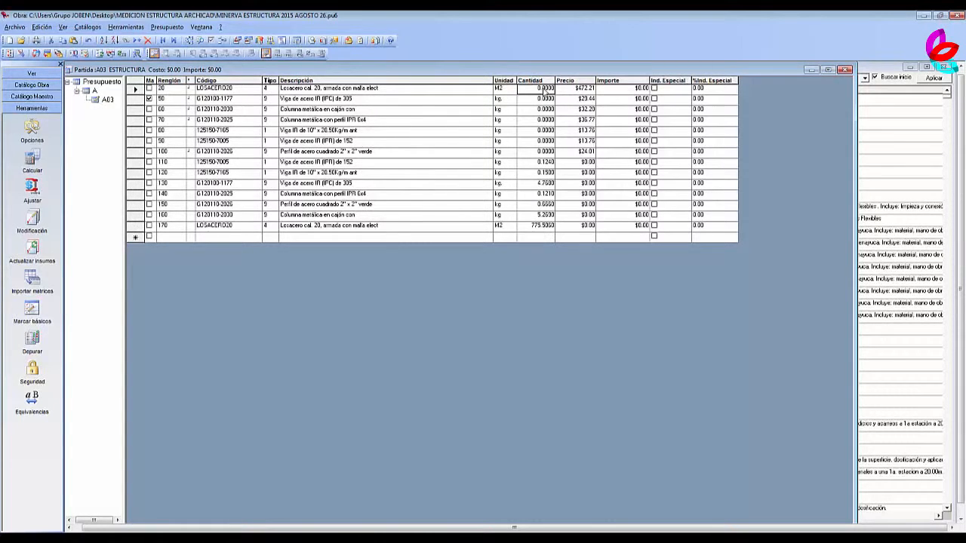
pyautogui.write('775.5060')
pyautogui.click(138, 226)
pyautogui.press('Delete')
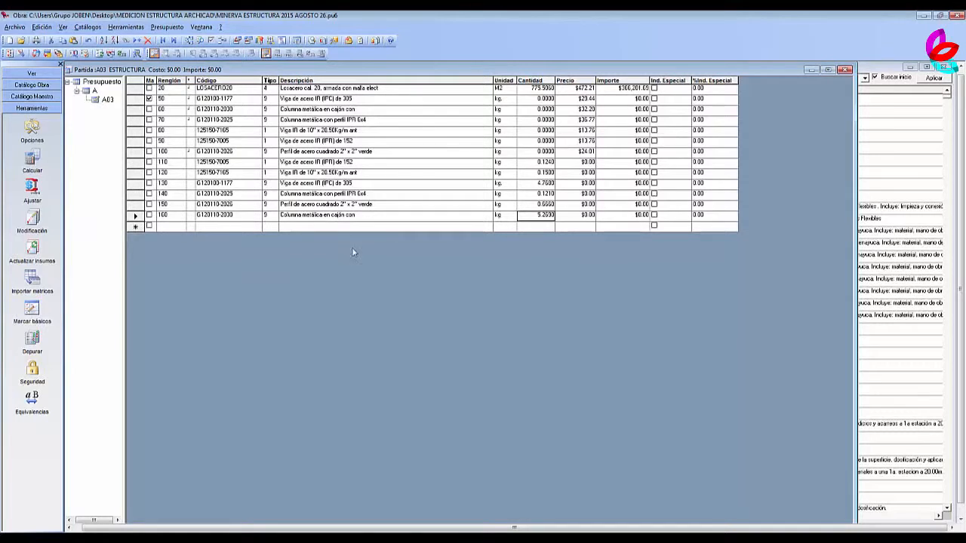
# Select the quantity of the original Columna metálica en cajón line and look up the weight of a cubic metre of rolled steel in Chrome.
pyautogui.click(166, 215)
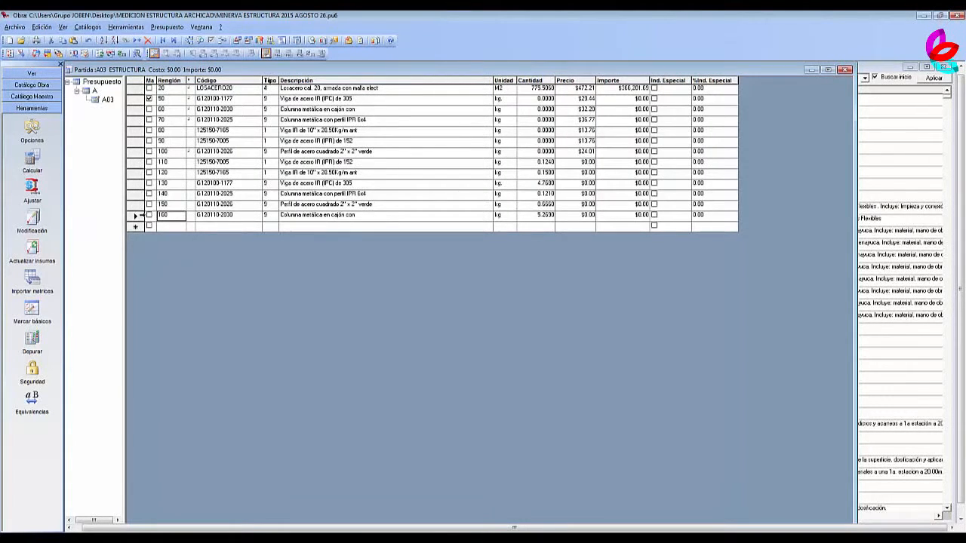
pyautogui.click(139, 216)
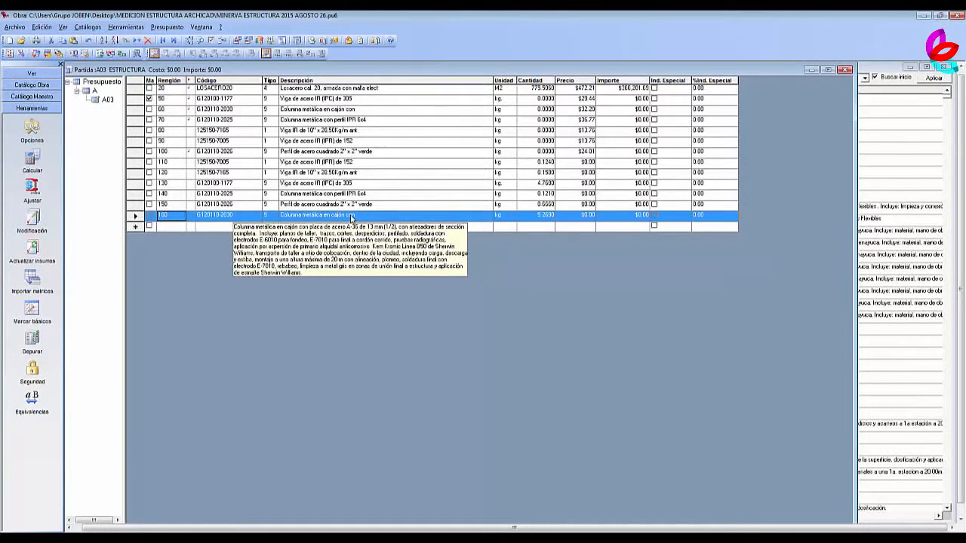
pyautogui.click(547, 111)
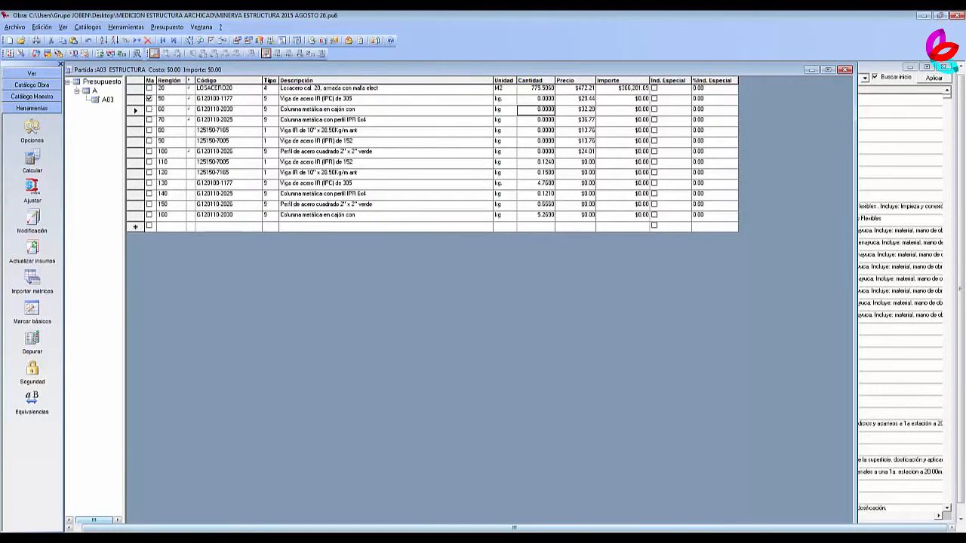
pyautogui.click(200, 539)
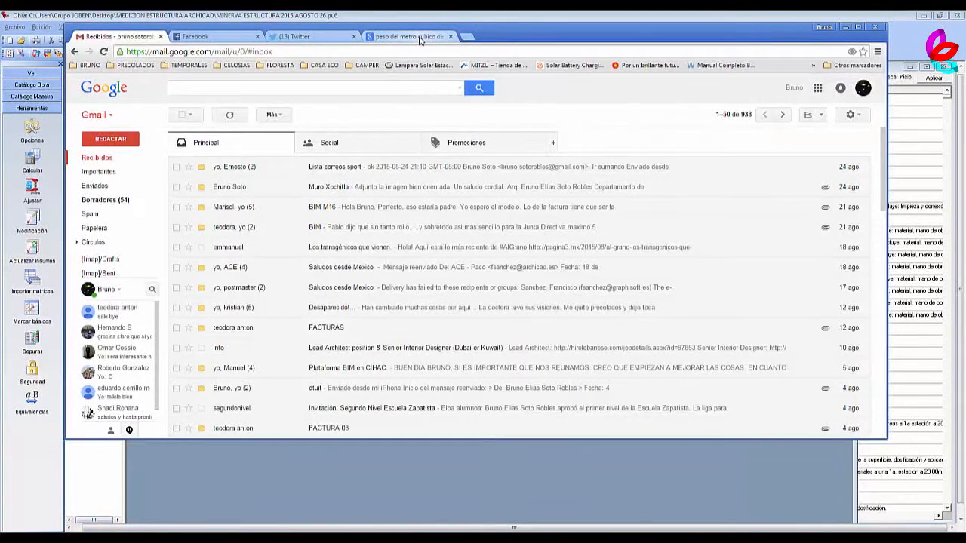
pyautogui.click(405, 36)
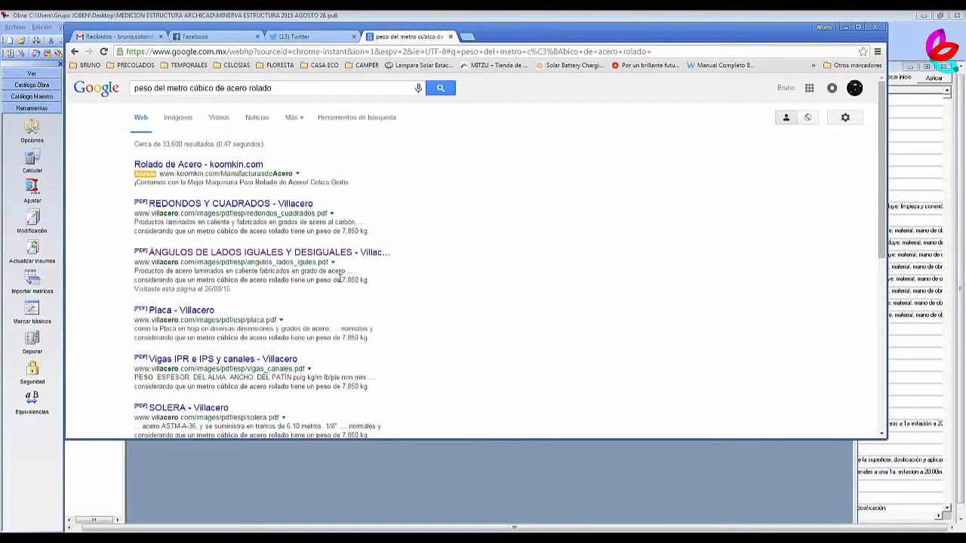
pyautogui.moveTo(343, 279); pyautogui.dragTo(377, 280)
pyautogui.click(844, 27)
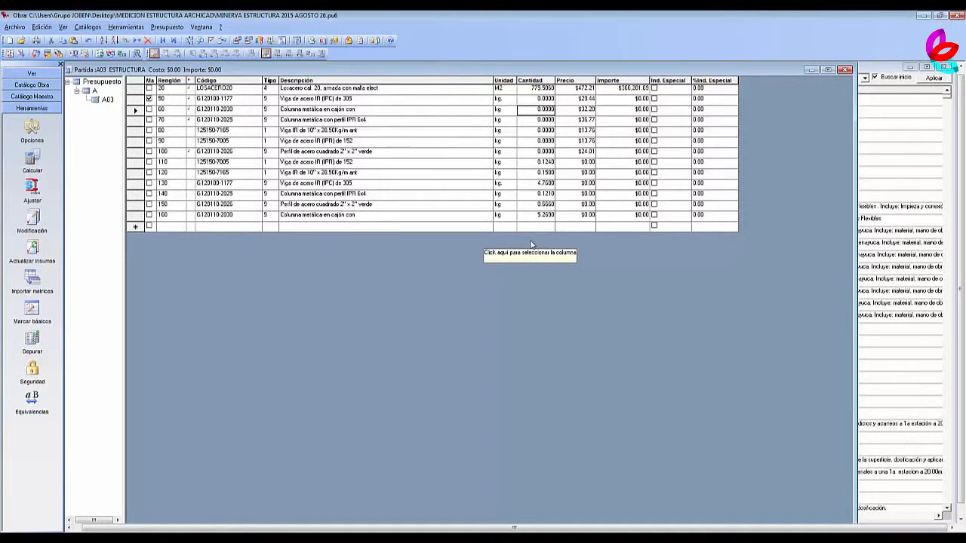
pyautogui.write('41')
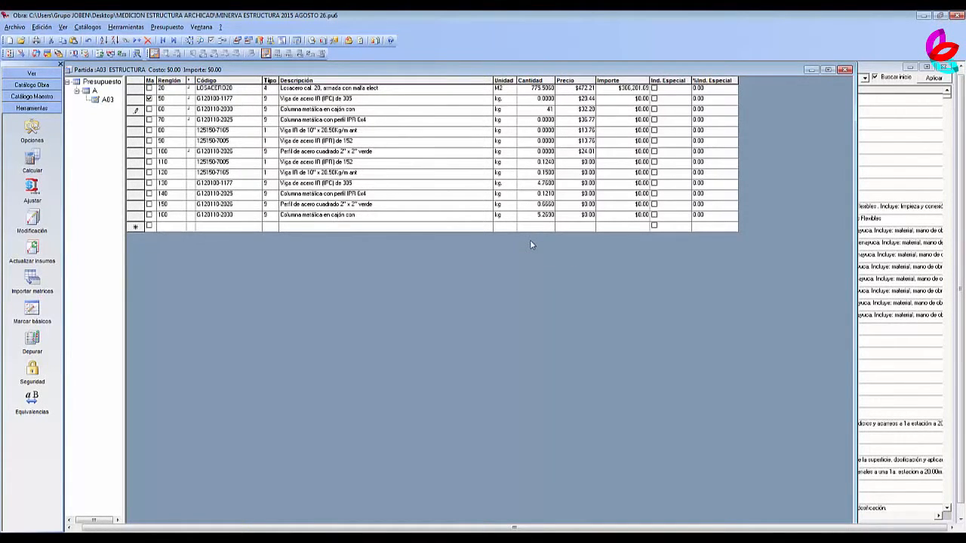
pyautogui.write('361.05')
pyautogui.click(140, 214)
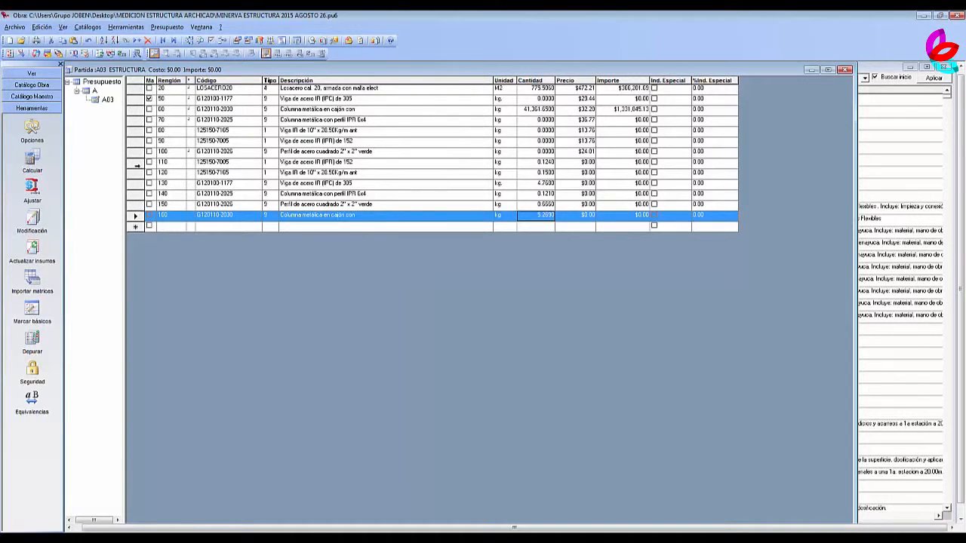
pyautogui.press('Delete')
# Set the quantity of the original Perfil de acero cuadrado 2" x 2" line to 5228.1 kg and delete its imported duplicate, line 150.
pyautogui.click(343, 206)
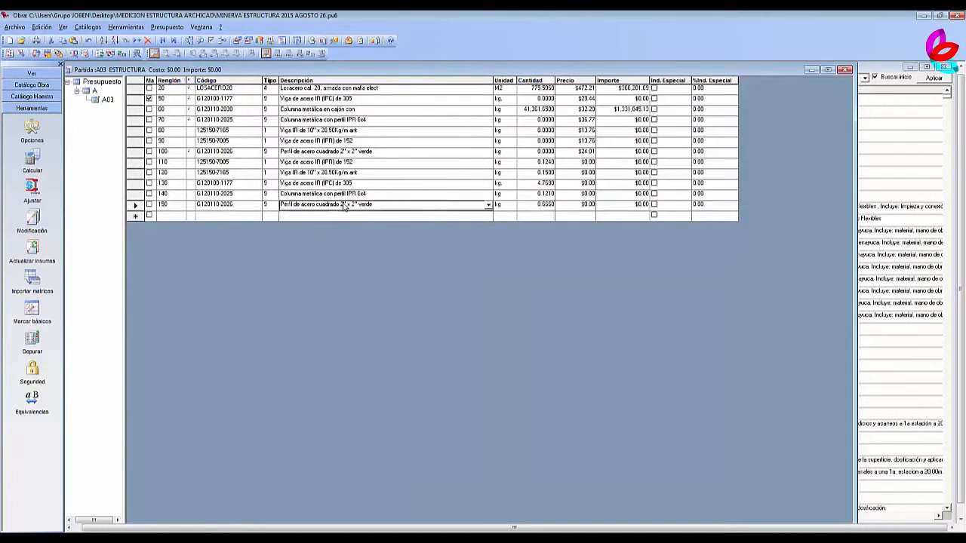
pyautogui.click(382, 154)
pyautogui.click(541, 154)
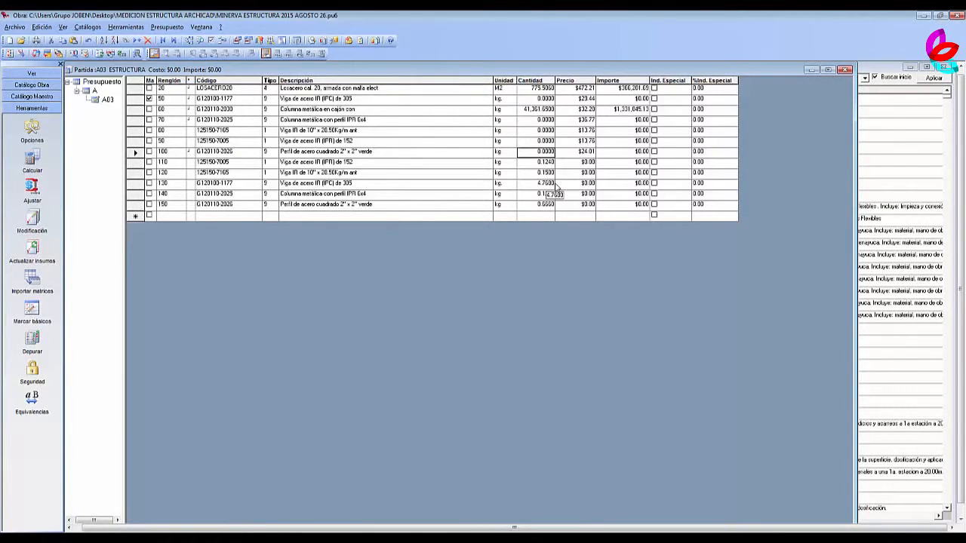
pyautogui.write('5220.1')
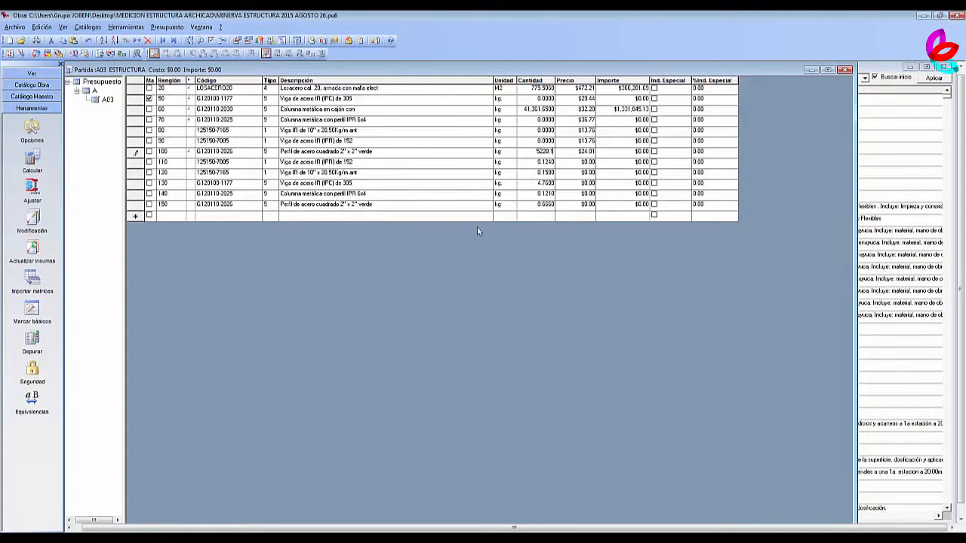
pyautogui.click(163, 206)
pyautogui.click(135, 205)
pyautogui.press('Delete')
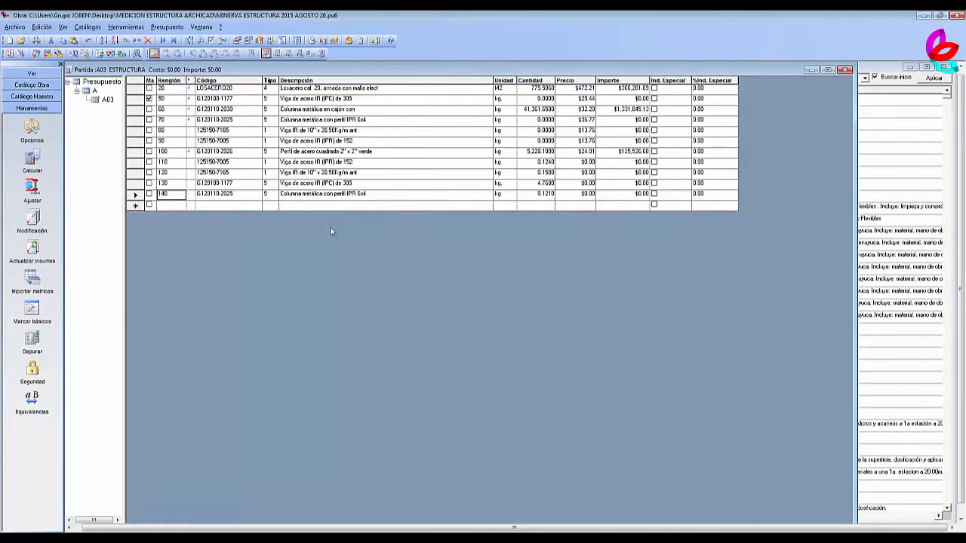
# Set the quantity of the original Columna metálica con perfil IPR 6x4 line to 949.85 kg and delete its imported duplicate, line 140.
pyautogui.click(400, 195)
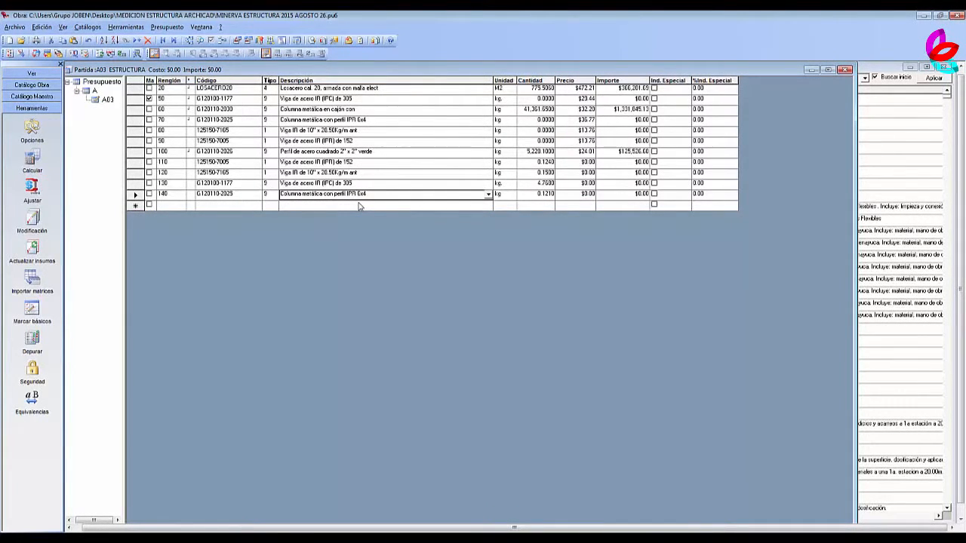
pyautogui.click(406, 122)
pyautogui.click(540, 121)
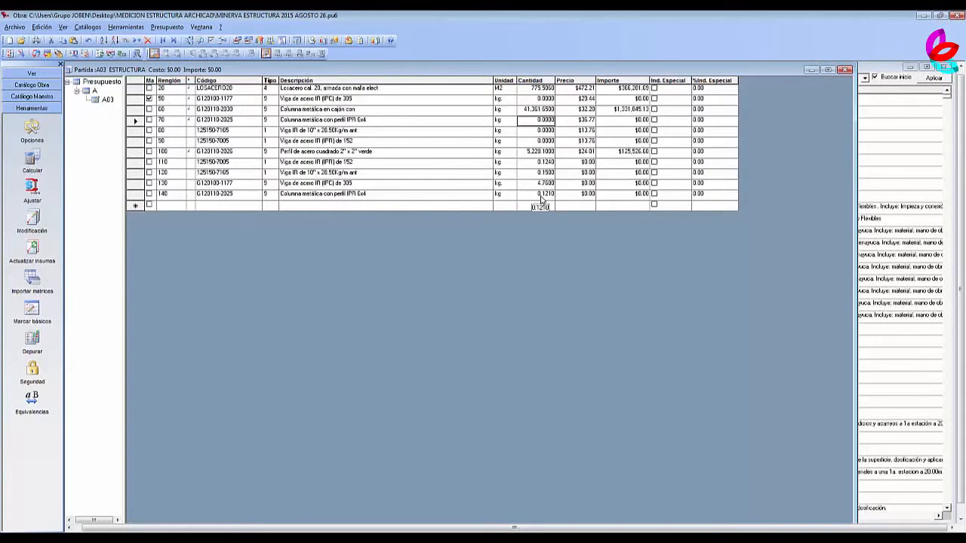
pyautogui.write('949.05')
pyautogui.click(134, 194)
pyautogui.press('Delete')
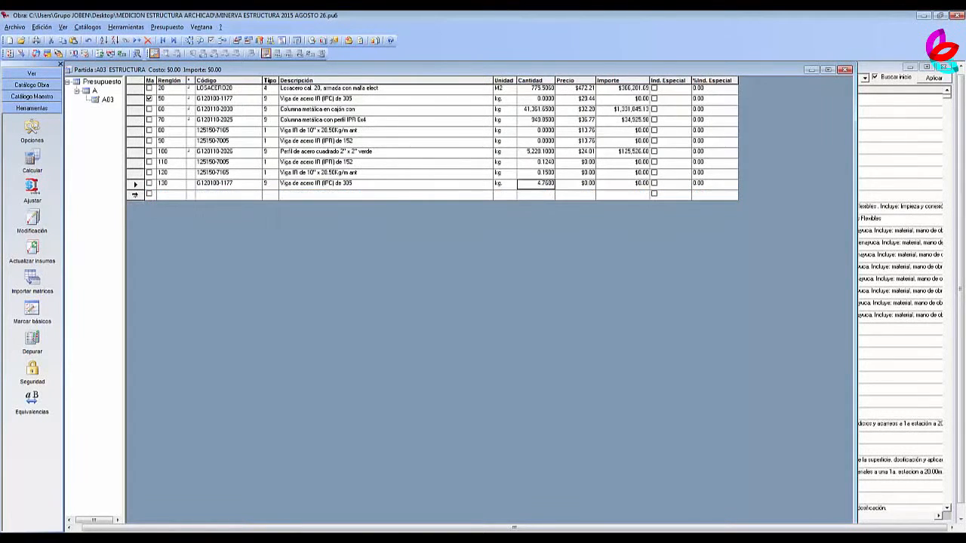
pyautogui.click(541, 99)
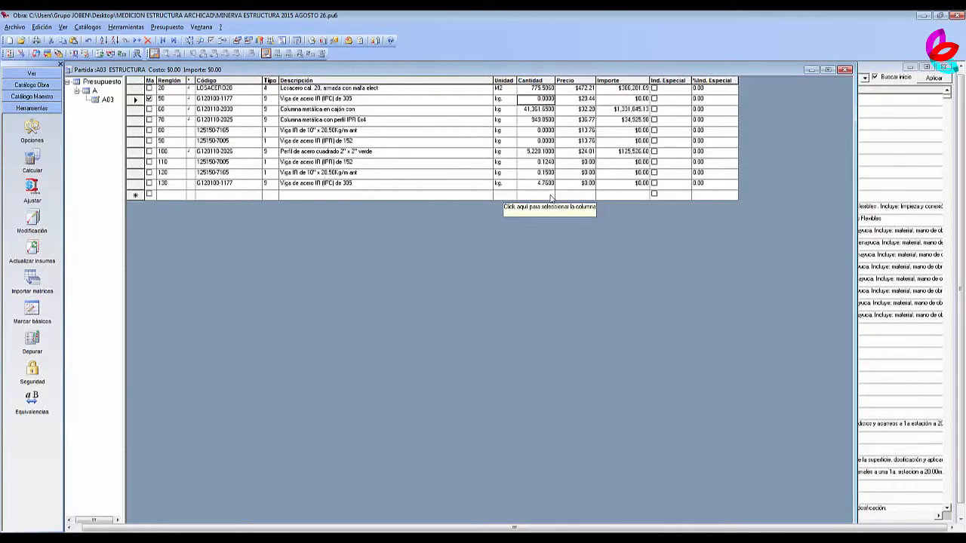
pyautogui.write('37')
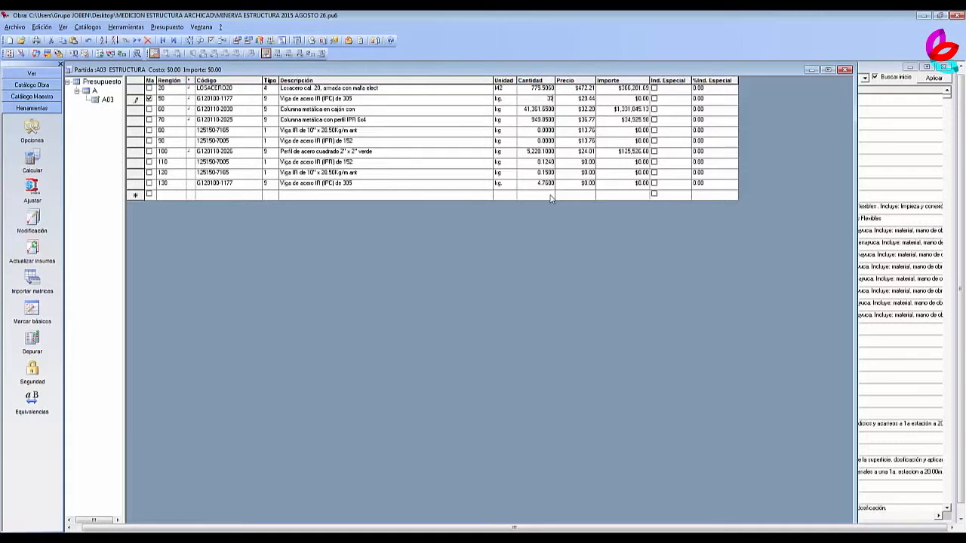
pyautogui.write('420.0')
pyautogui.click(150, 184)
pyautogui.click(136, 184)
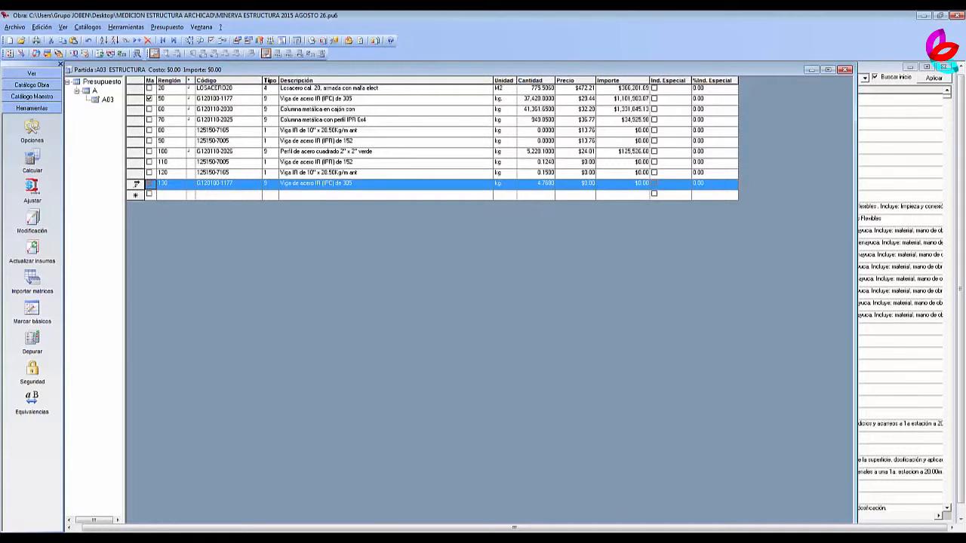
pyautogui.press('Delete')
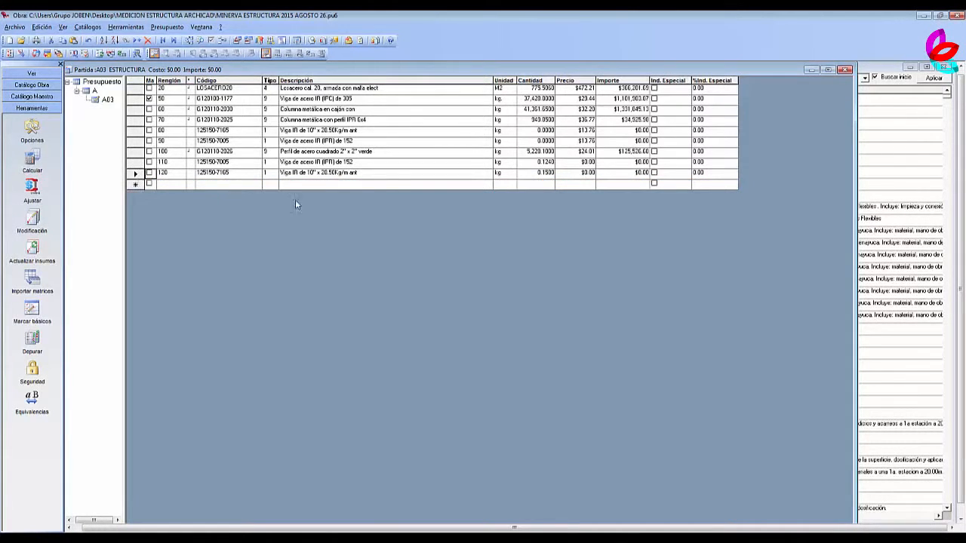
pyautogui.click(403, 175)
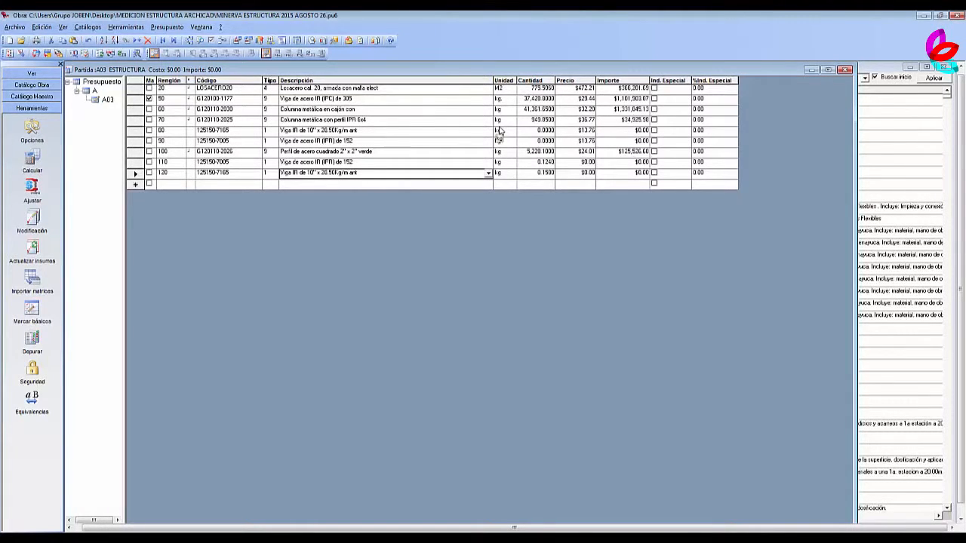
pyautogui.click(539, 133)
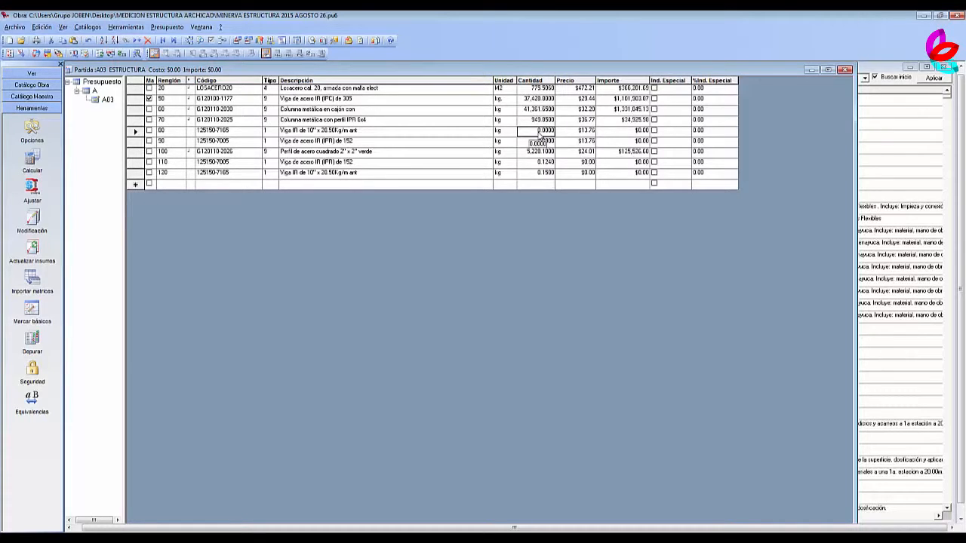
pyautogui.write('240.3')
pyautogui.click(135, 172)
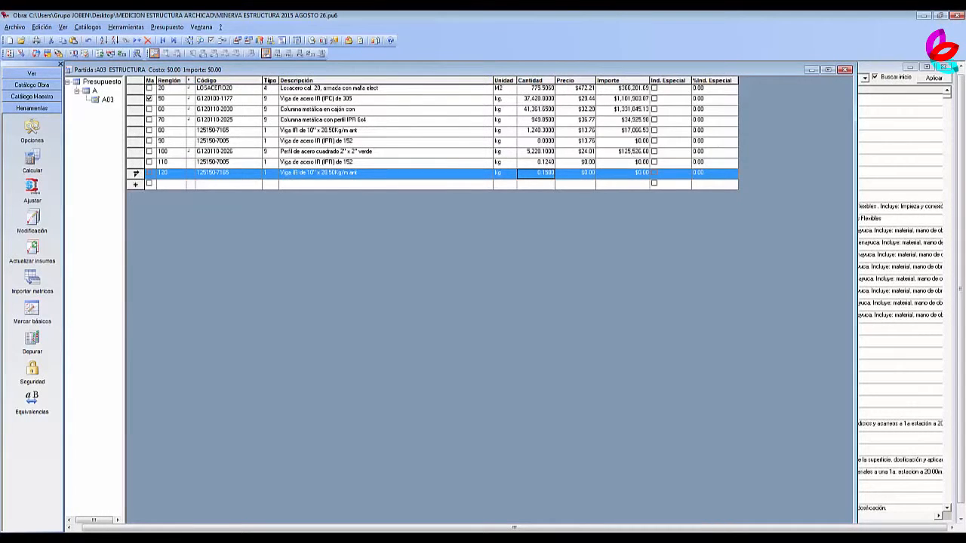
pyautogui.press('Delete')
pyautogui.click(360, 166)
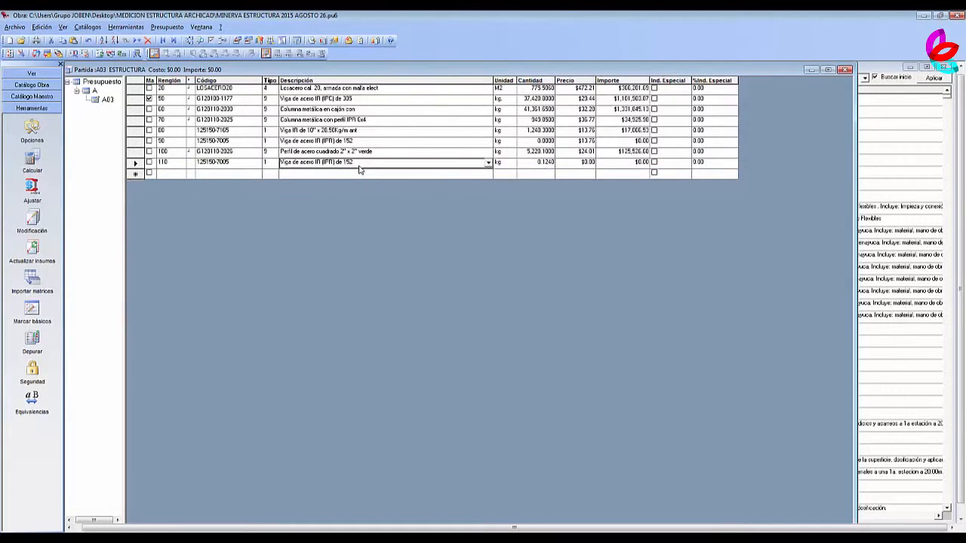
pyautogui.click(540, 141)
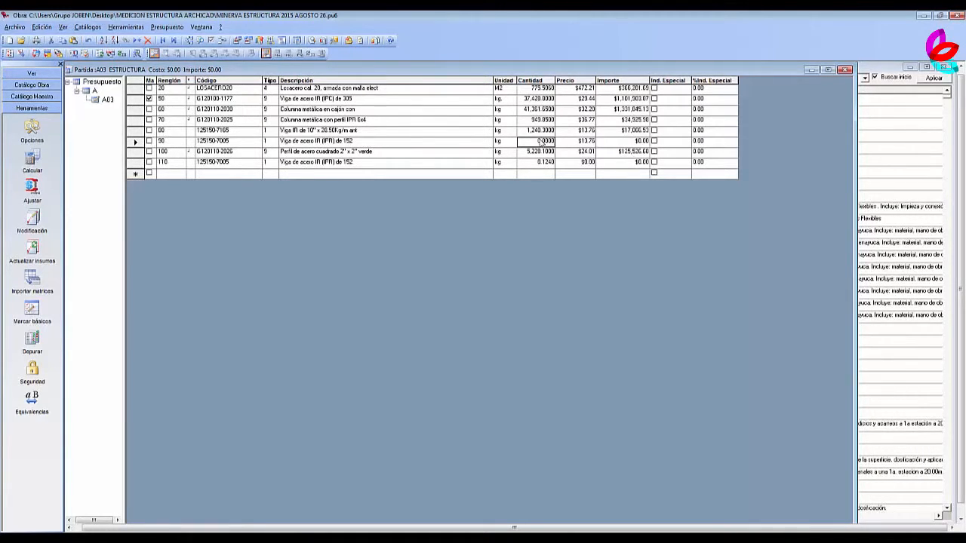
pyautogui.write('5')
pyautogui.write('973')
pyautogui.write('.4')
pyautogui.click(136, 163)
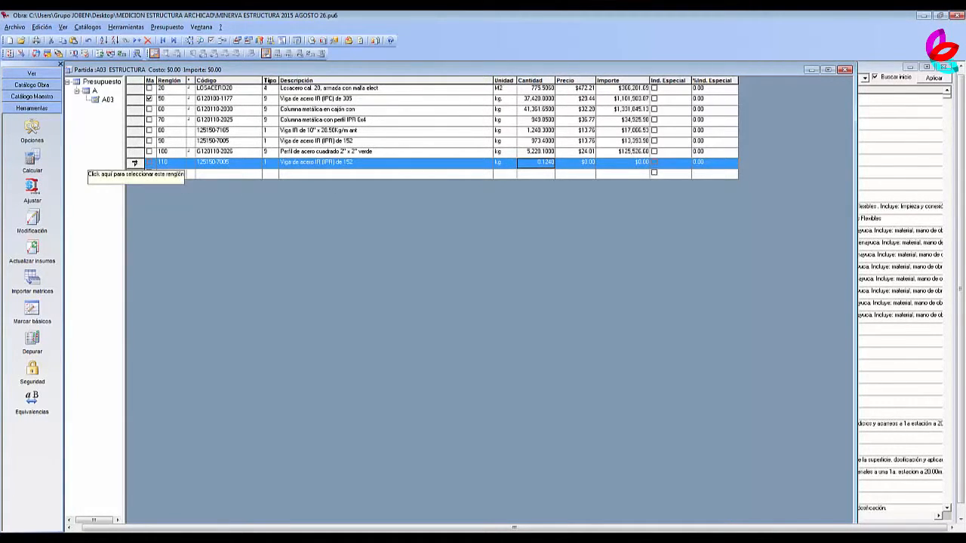
pyautogui.press('Delete')
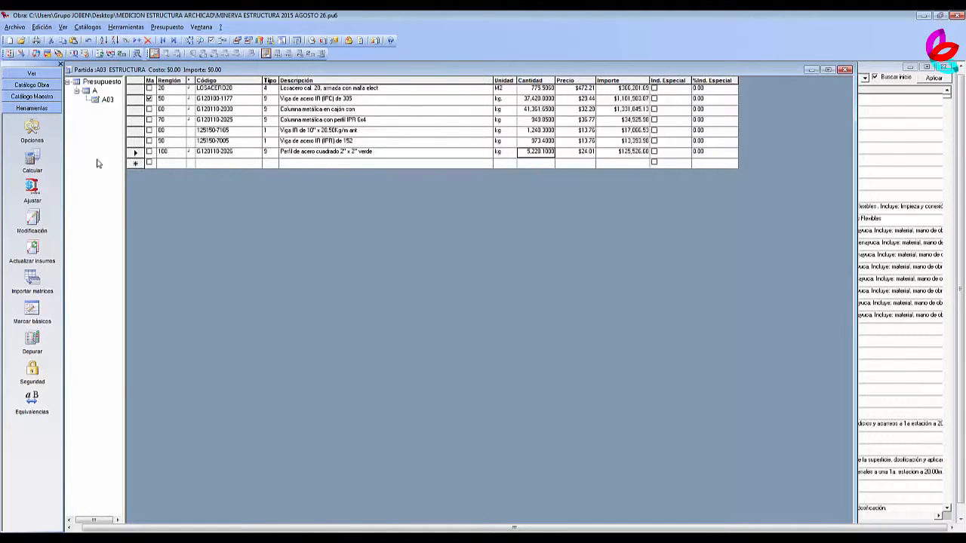
# Recalculate the unit prices of the whole budget in national currency only and close the list of potential errors.
pyautogui.click(95, 91)
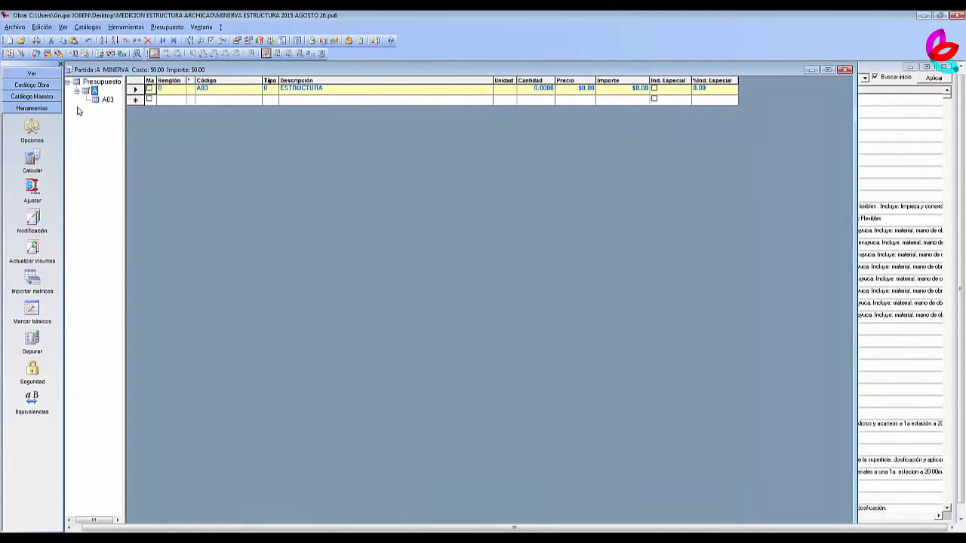
pyautogui.click(33, 160)
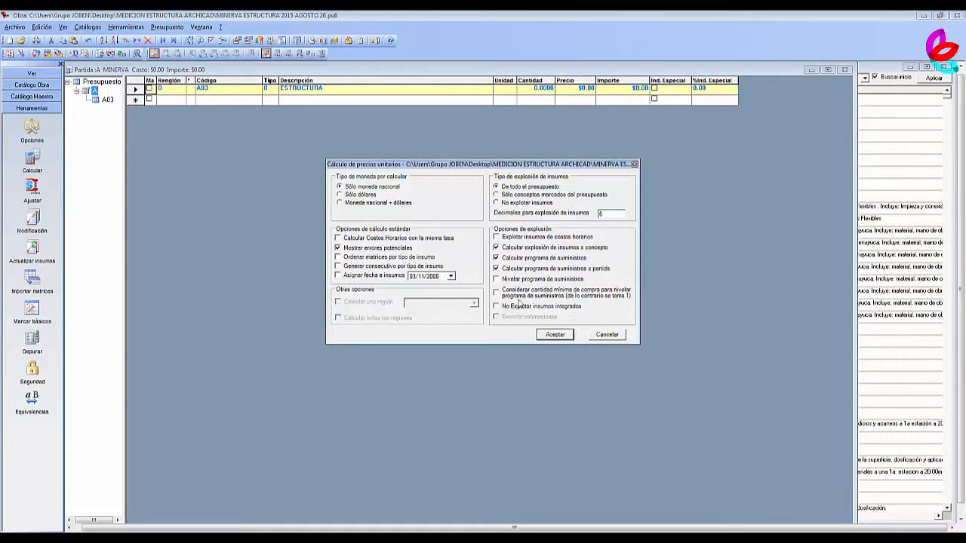
pyautogui.click(555, 335)
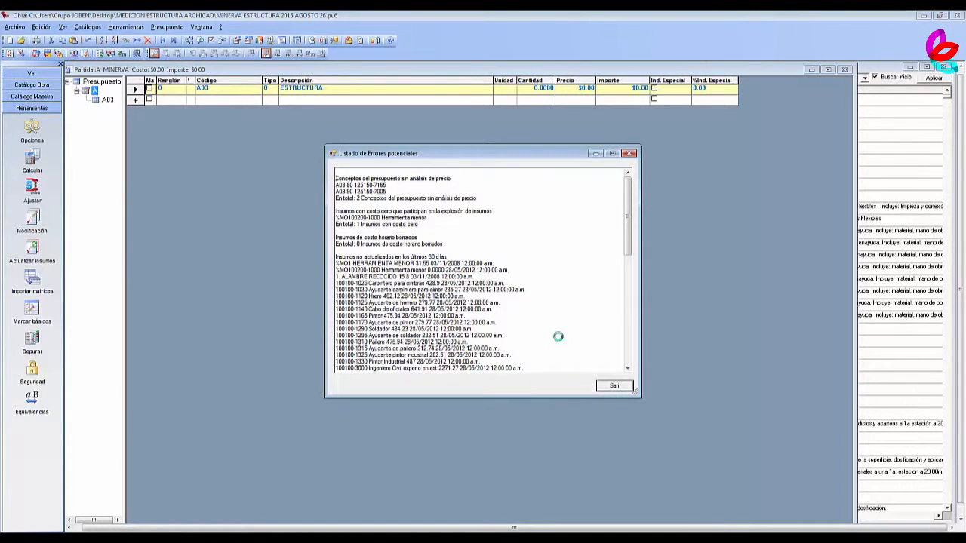
pyautogui.click(615, 385)
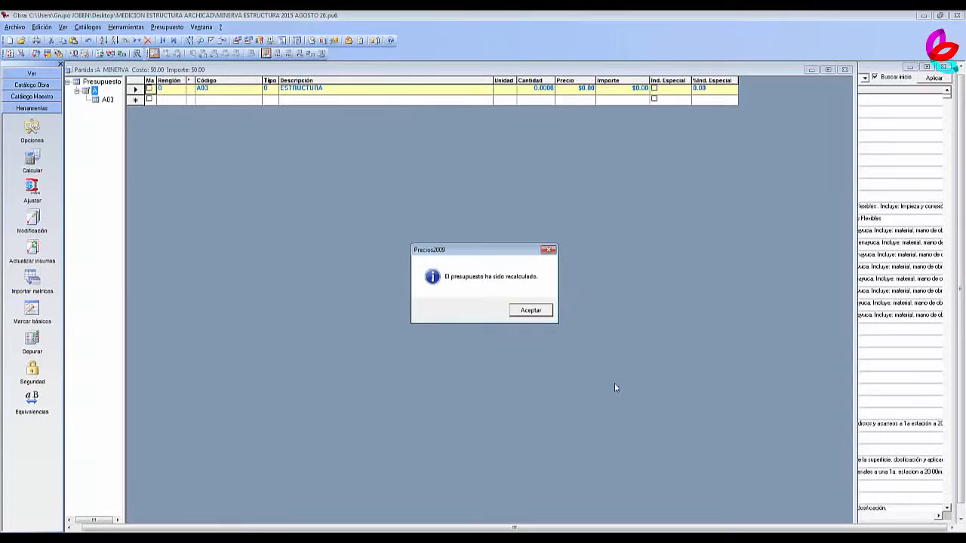
pyautogui.click(532, 311)
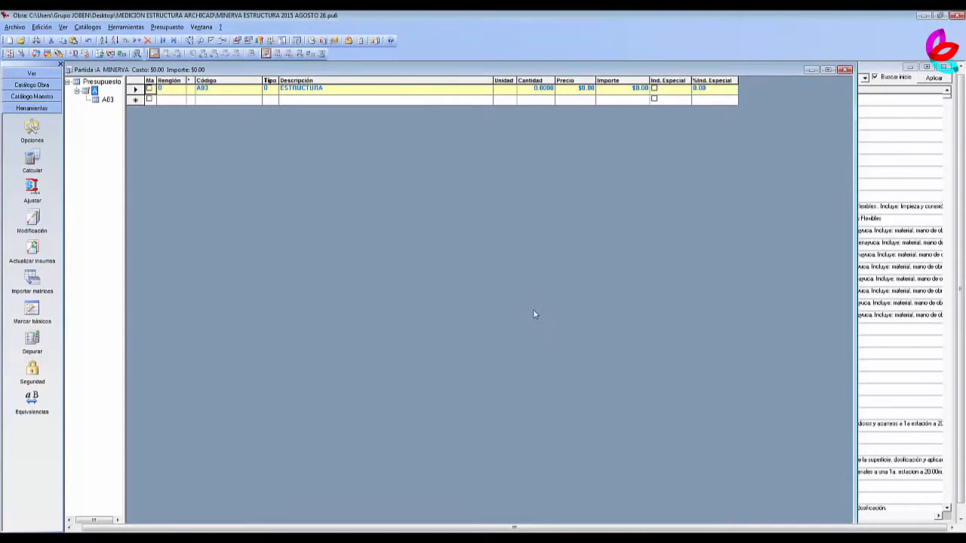
# Review the recalculated amounts of the A03 ESTRUCTURA lines and the overall MINERVA total at budget level.
pyautogui.click(107, 100)
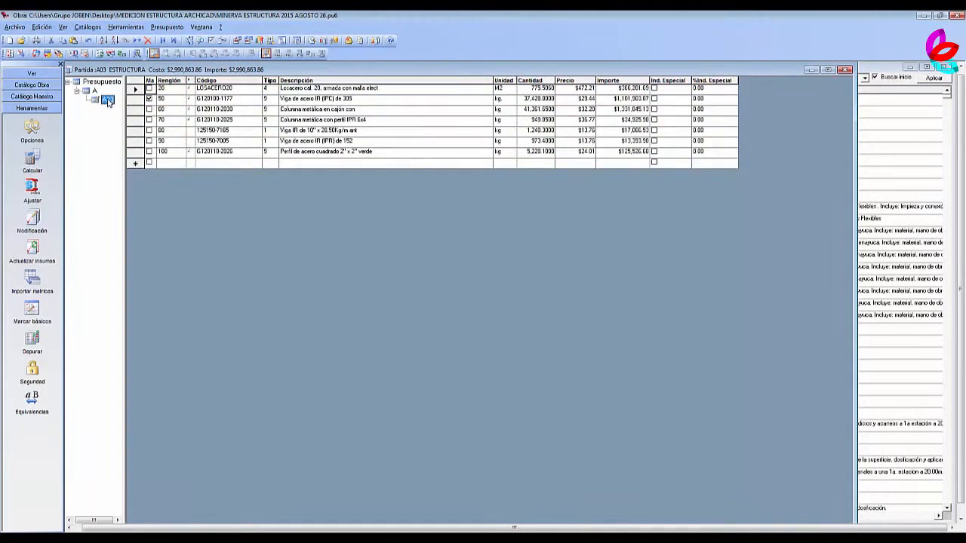
pyautogui.click(100, 82)
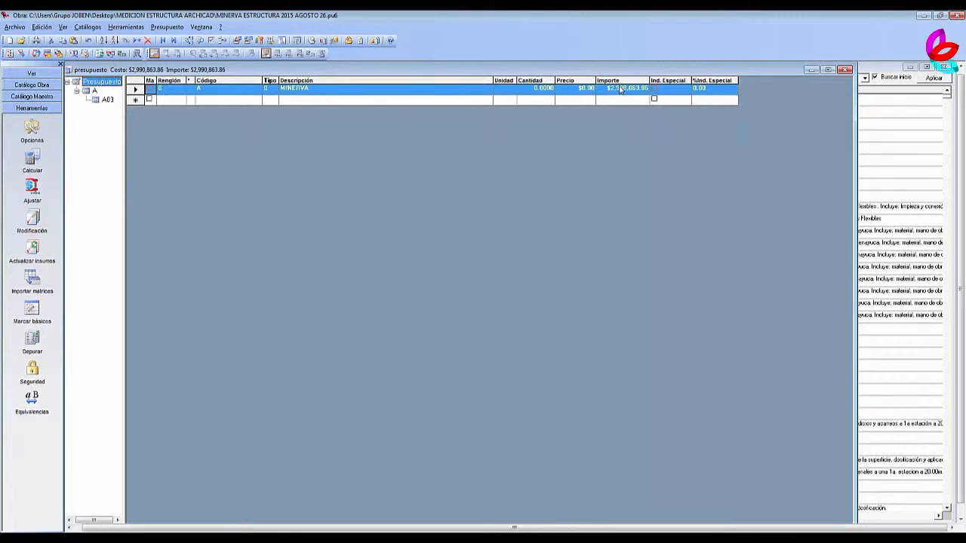
pyautogui.click(609, 89)
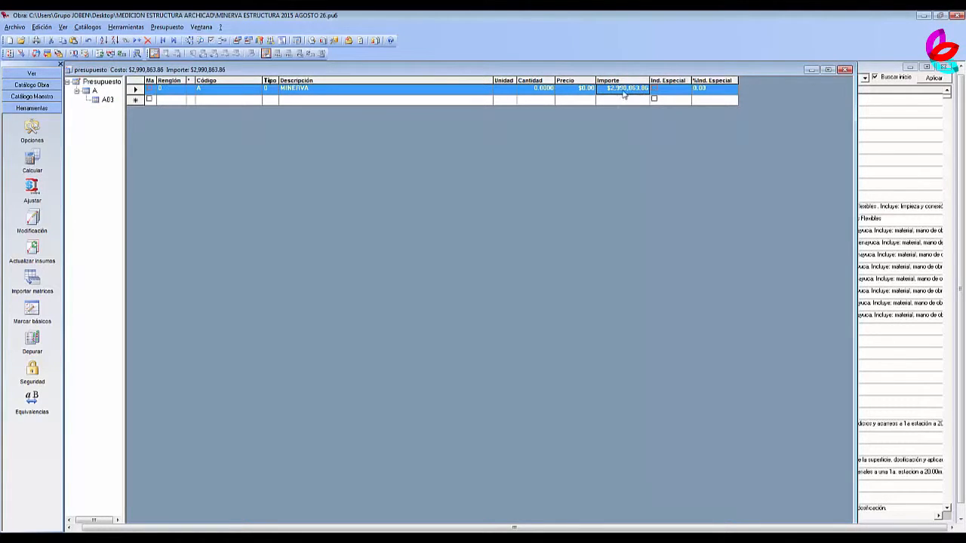
pyautogui.click(101, 100)
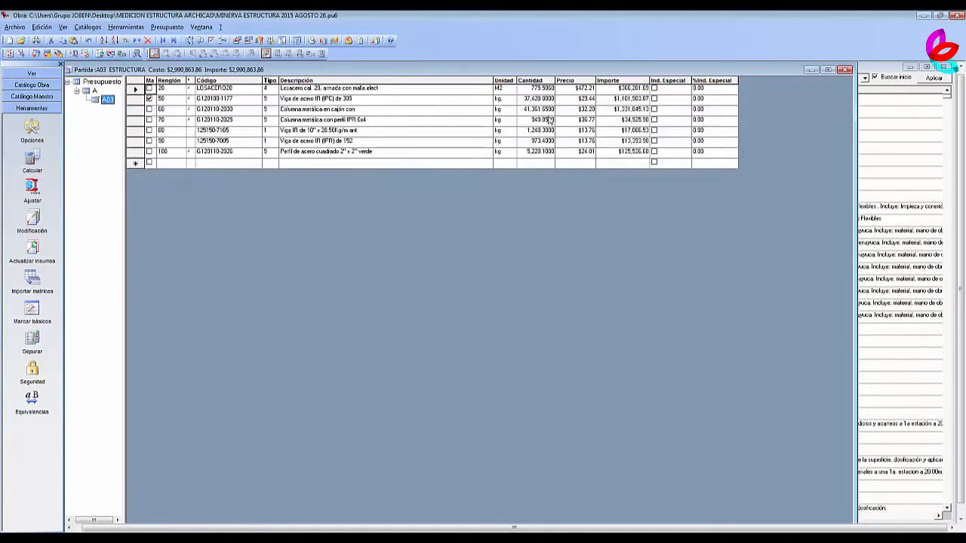
pyautogui.click(633, 89)
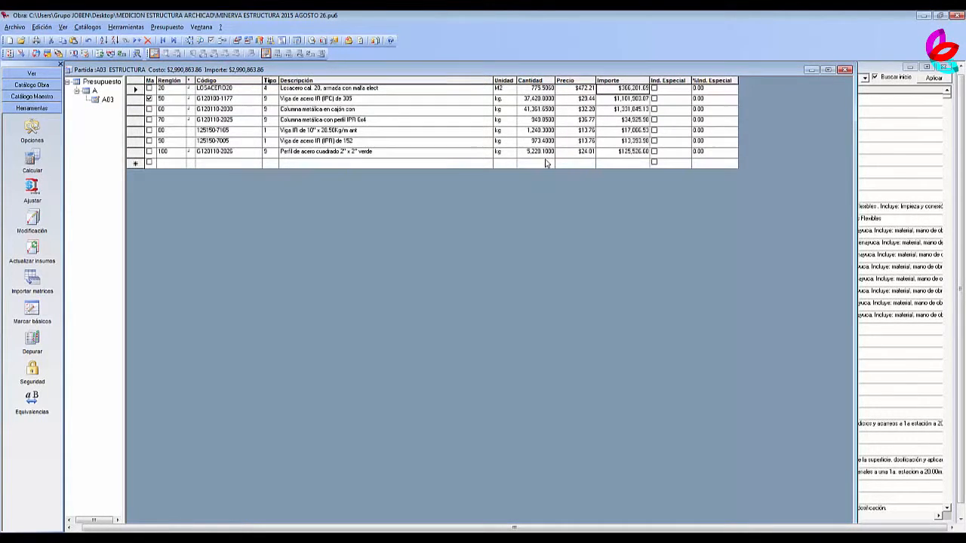
pyautogui.click(102, 102)
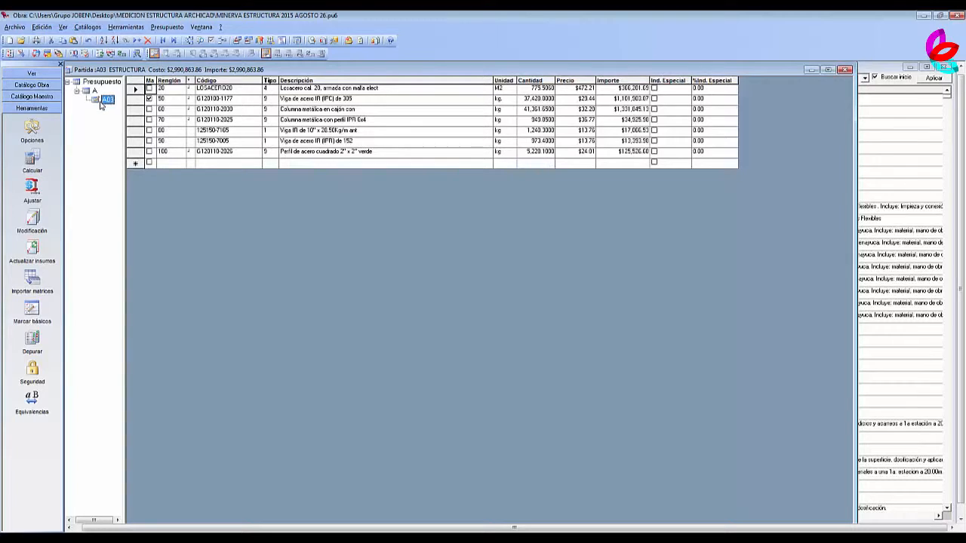
pyautogui.click(100, 83)
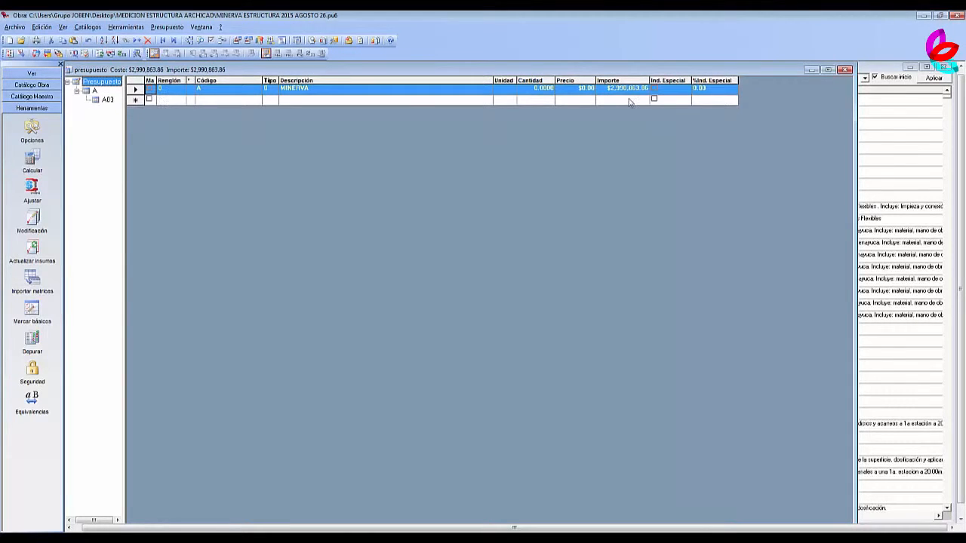
pyautogui.click(627, 90)
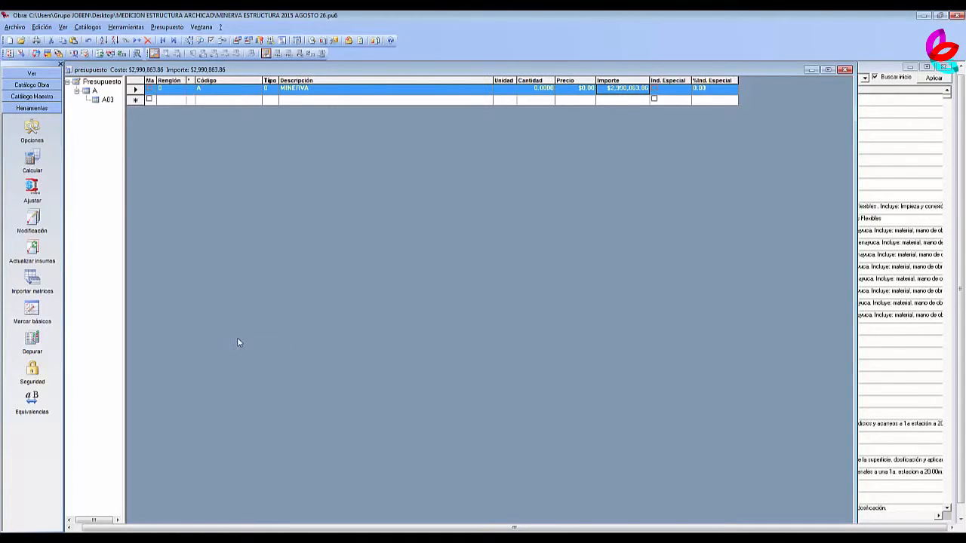
pyautogui.click(230, 538)
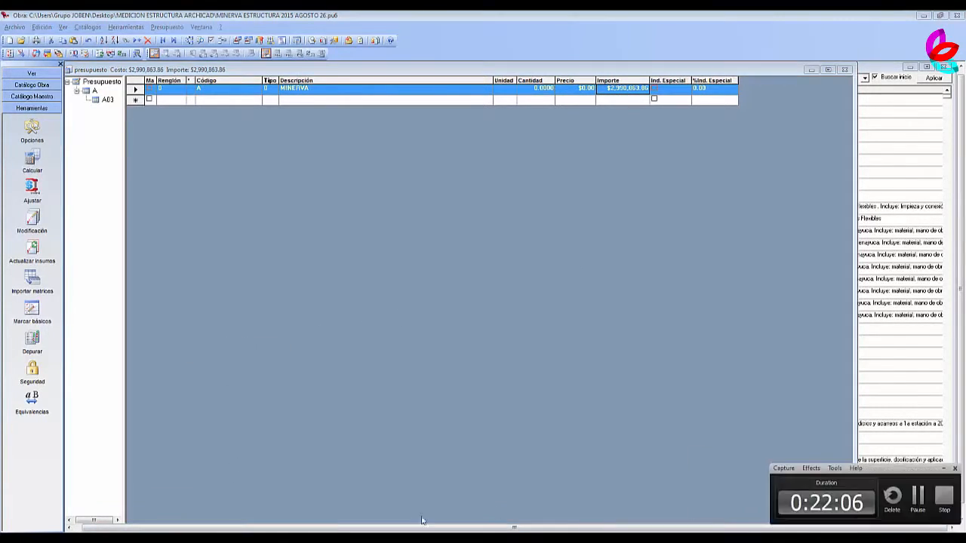